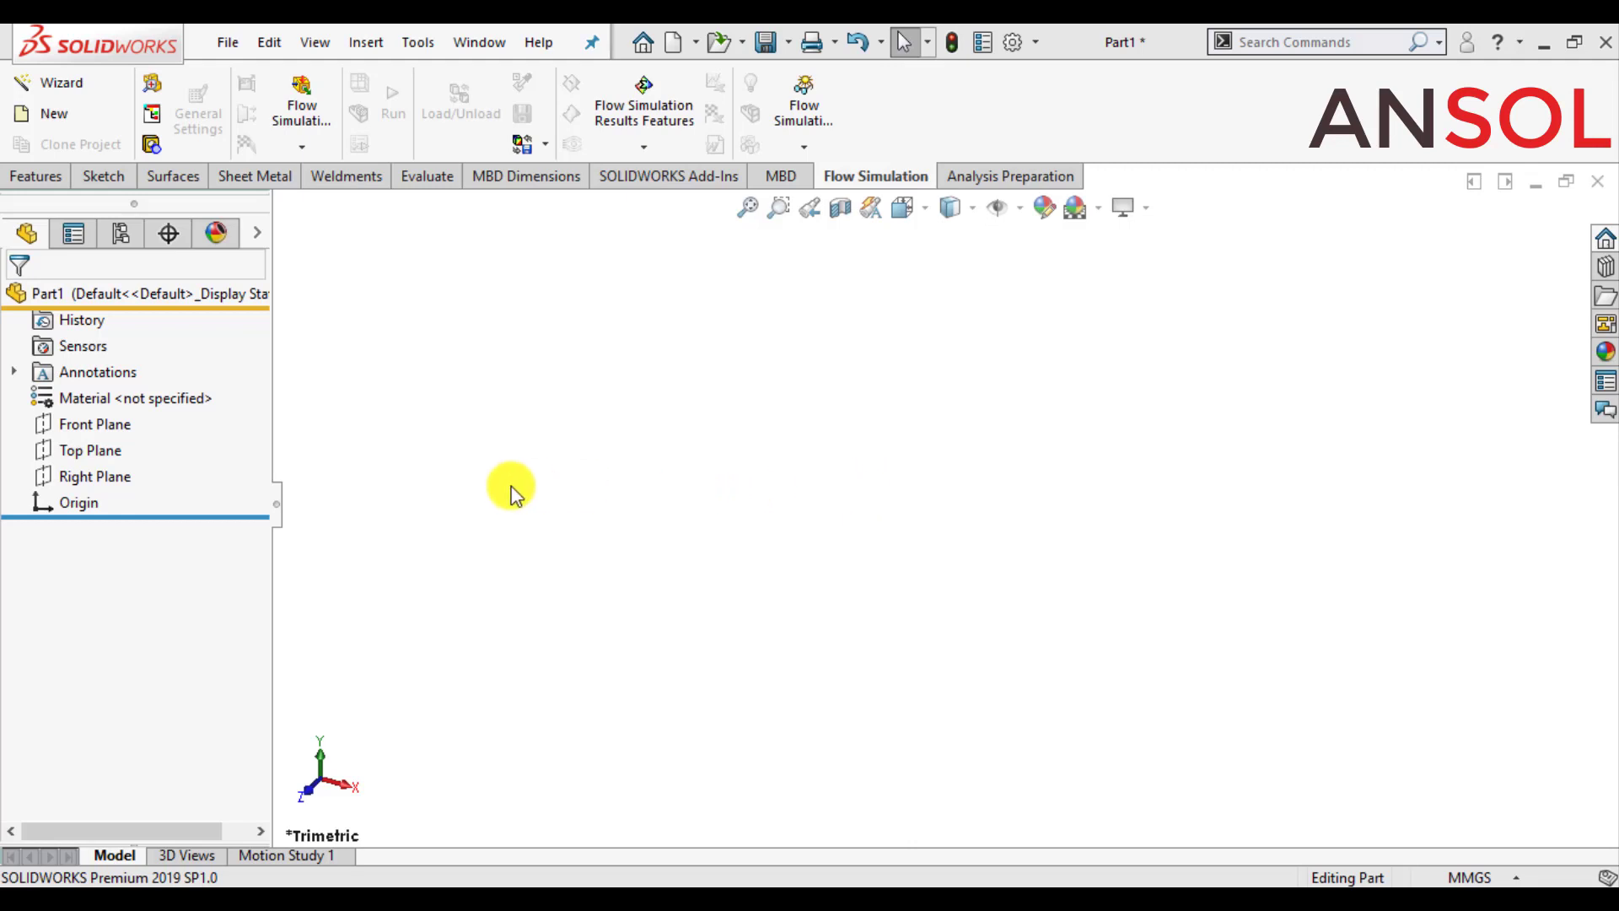
Open a new sketch on the Right Plane, viewed Normal To the plane
left_click(88, 480)
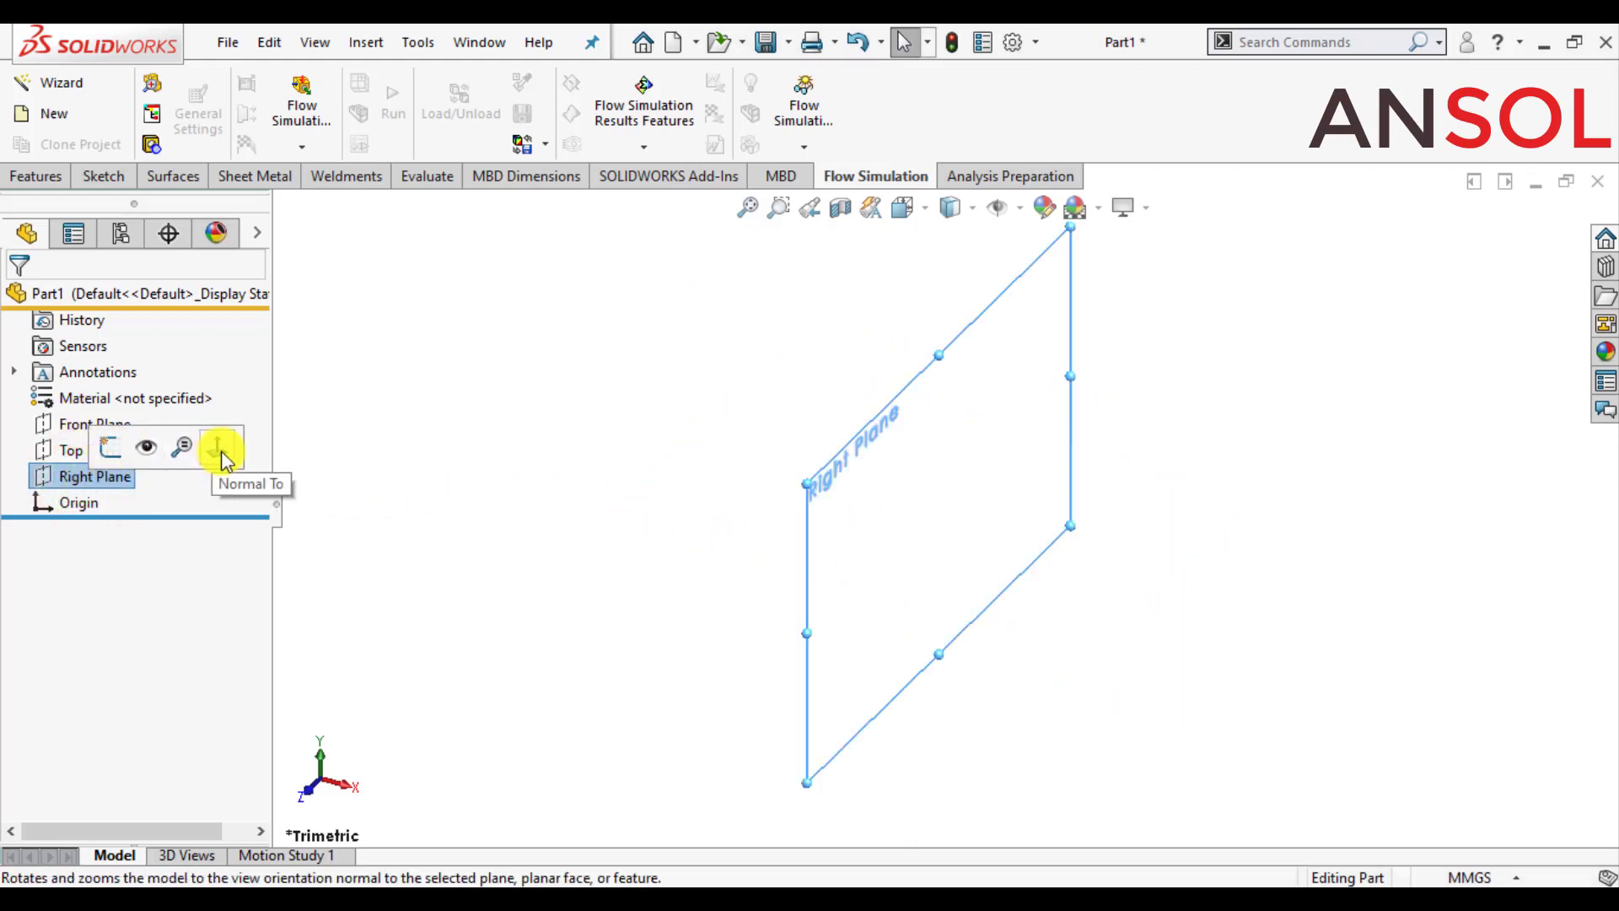
left_click(226, 453)
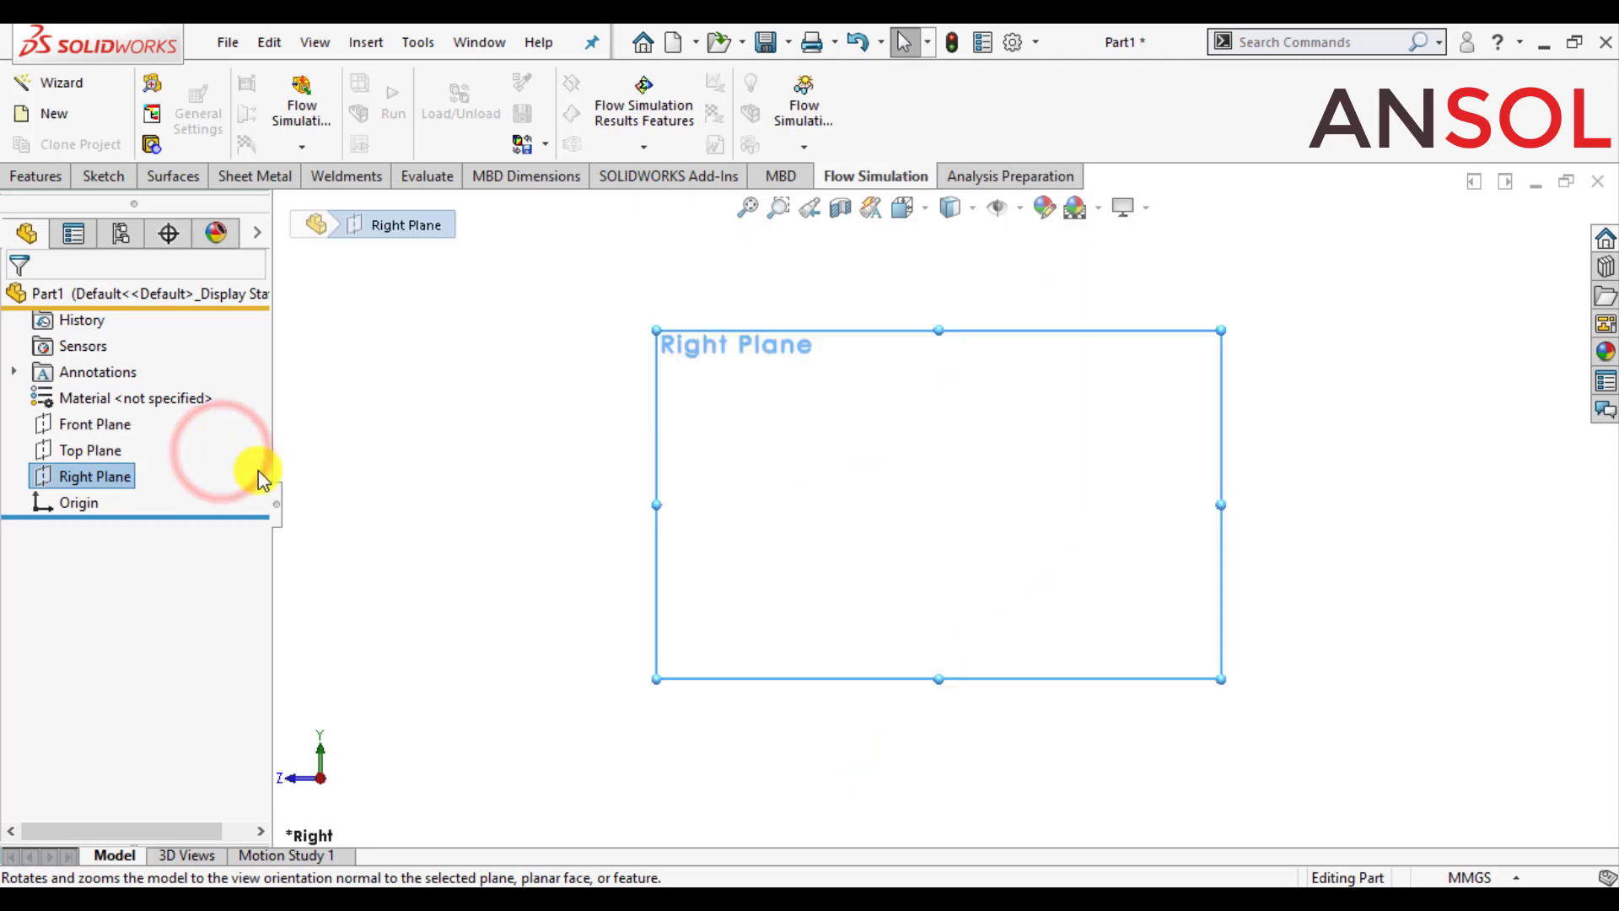
left_click(428, 504)
left_click(76, 475)
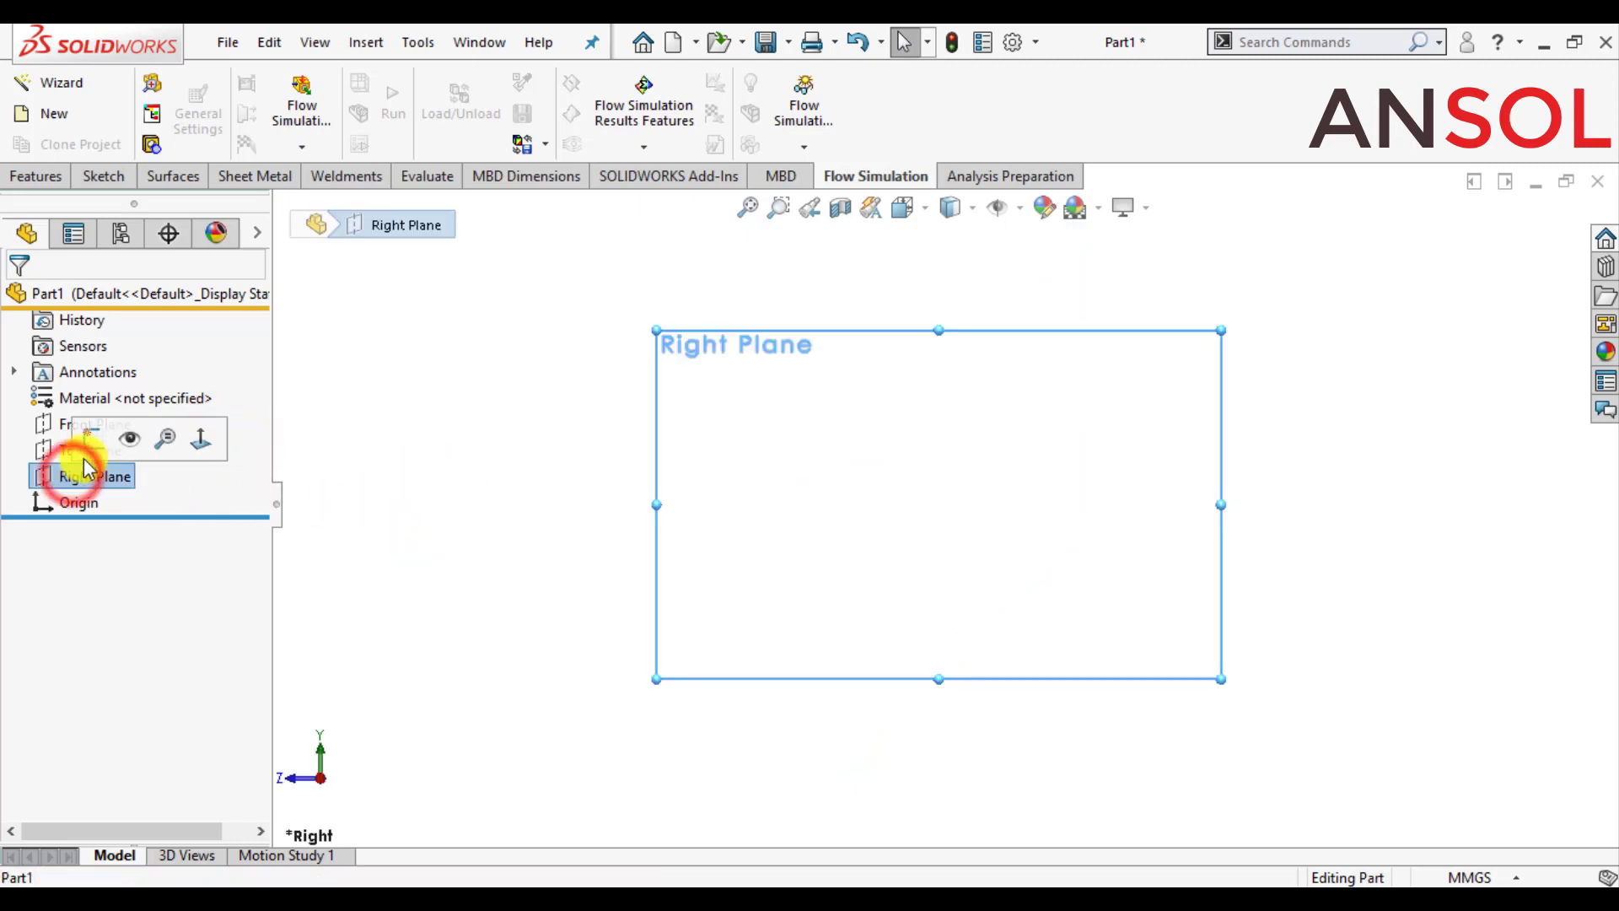
left_click(94, 438)
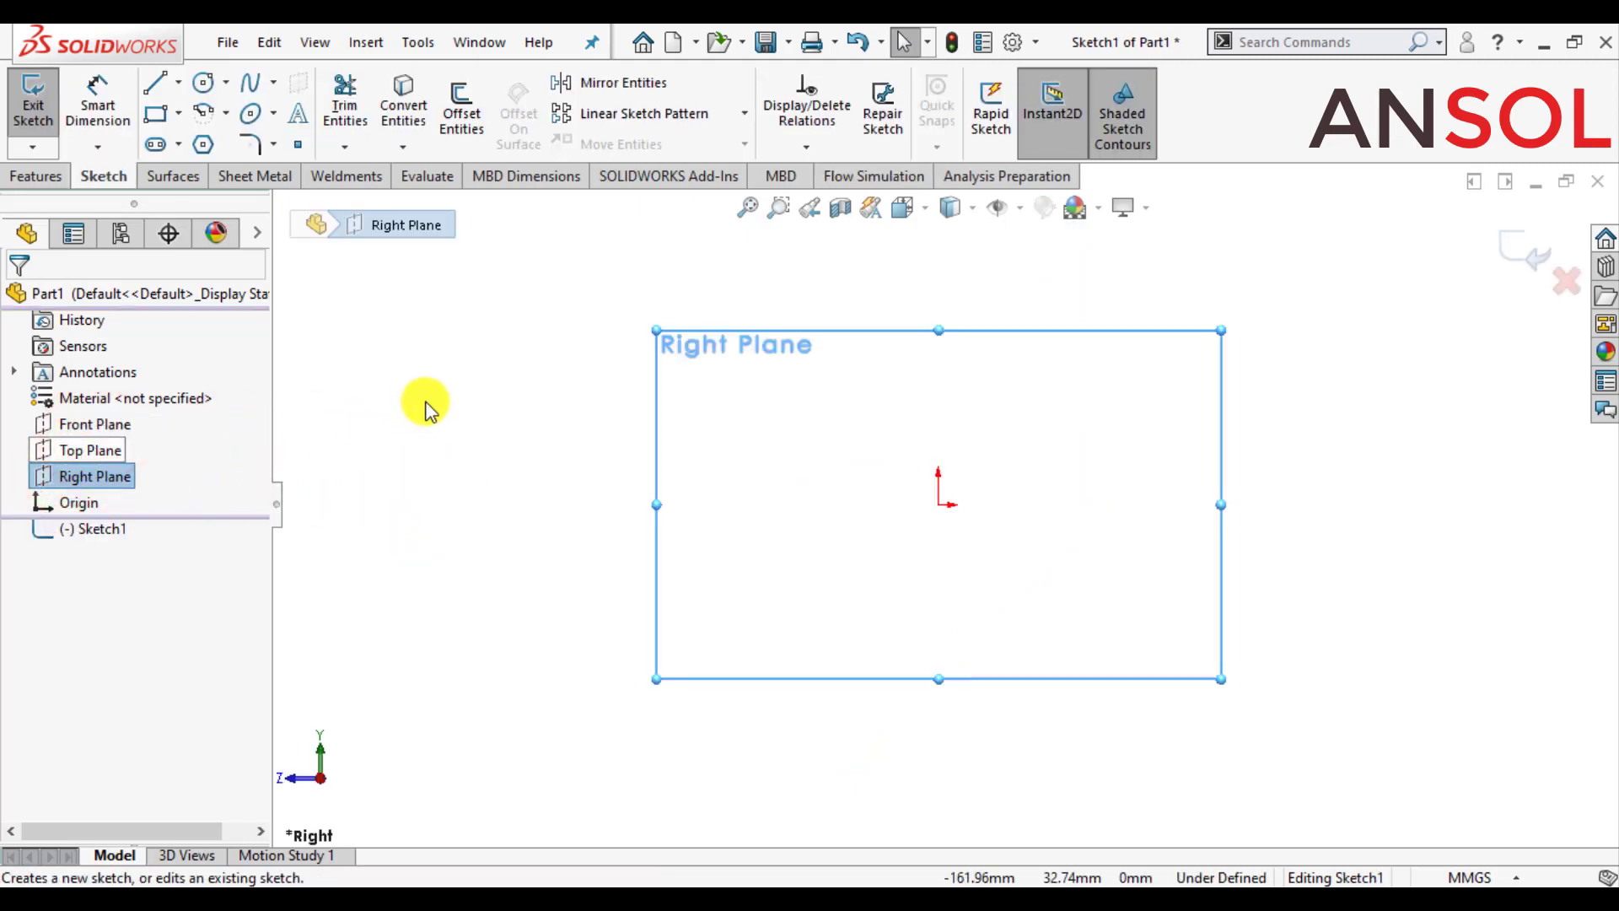
Draw a corner rectangle starting at the origin
left_click(203, 82)
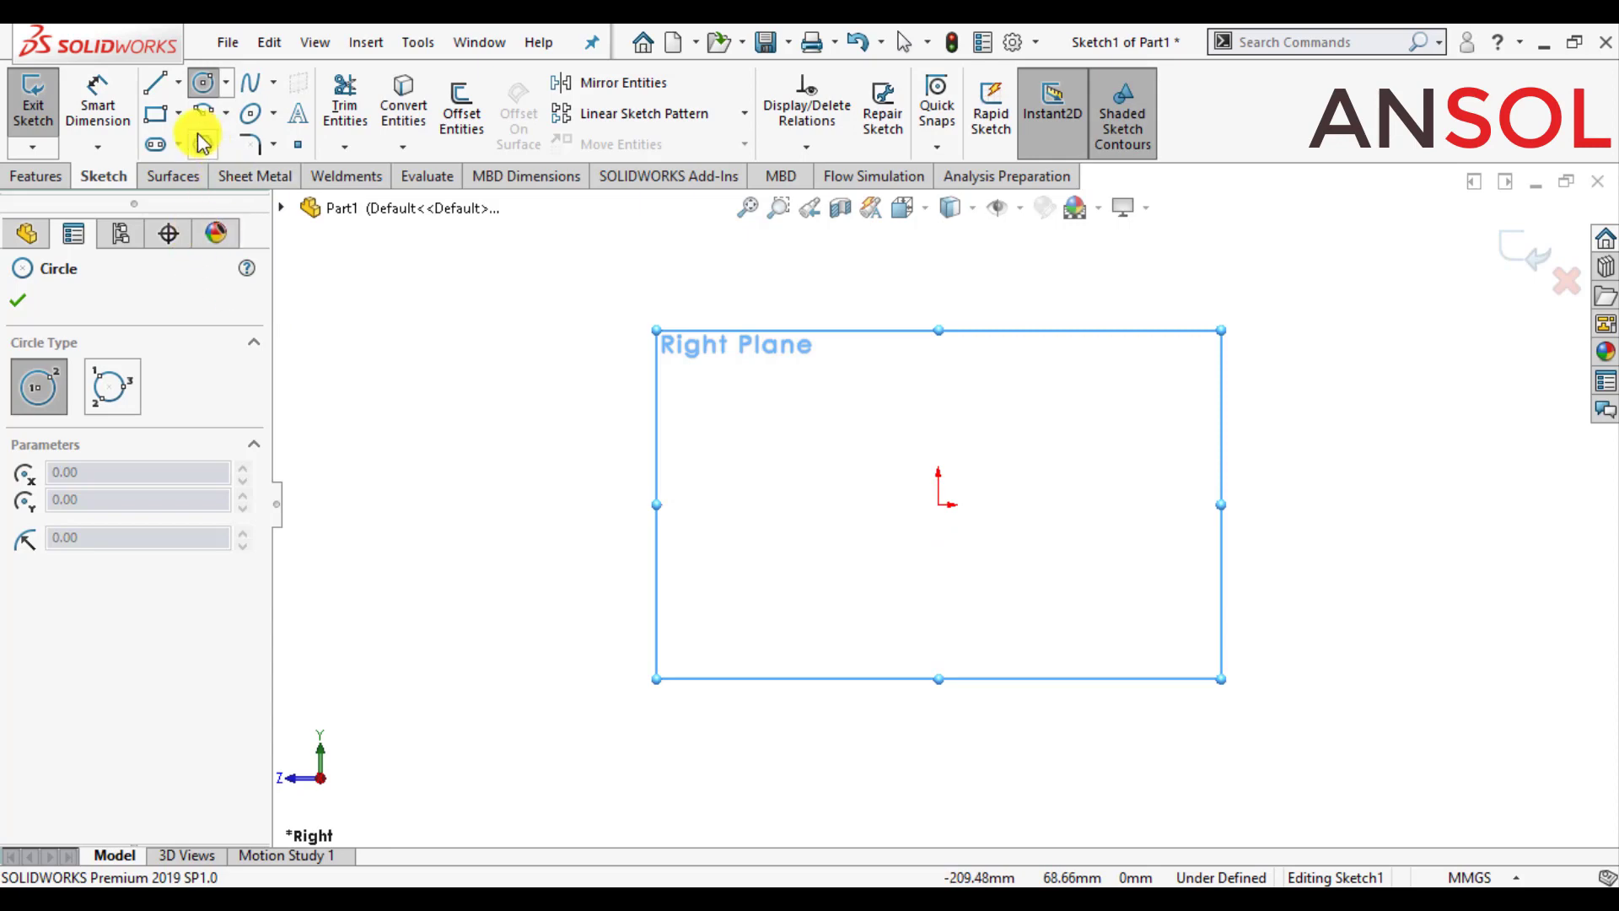
left_click(158, 118)
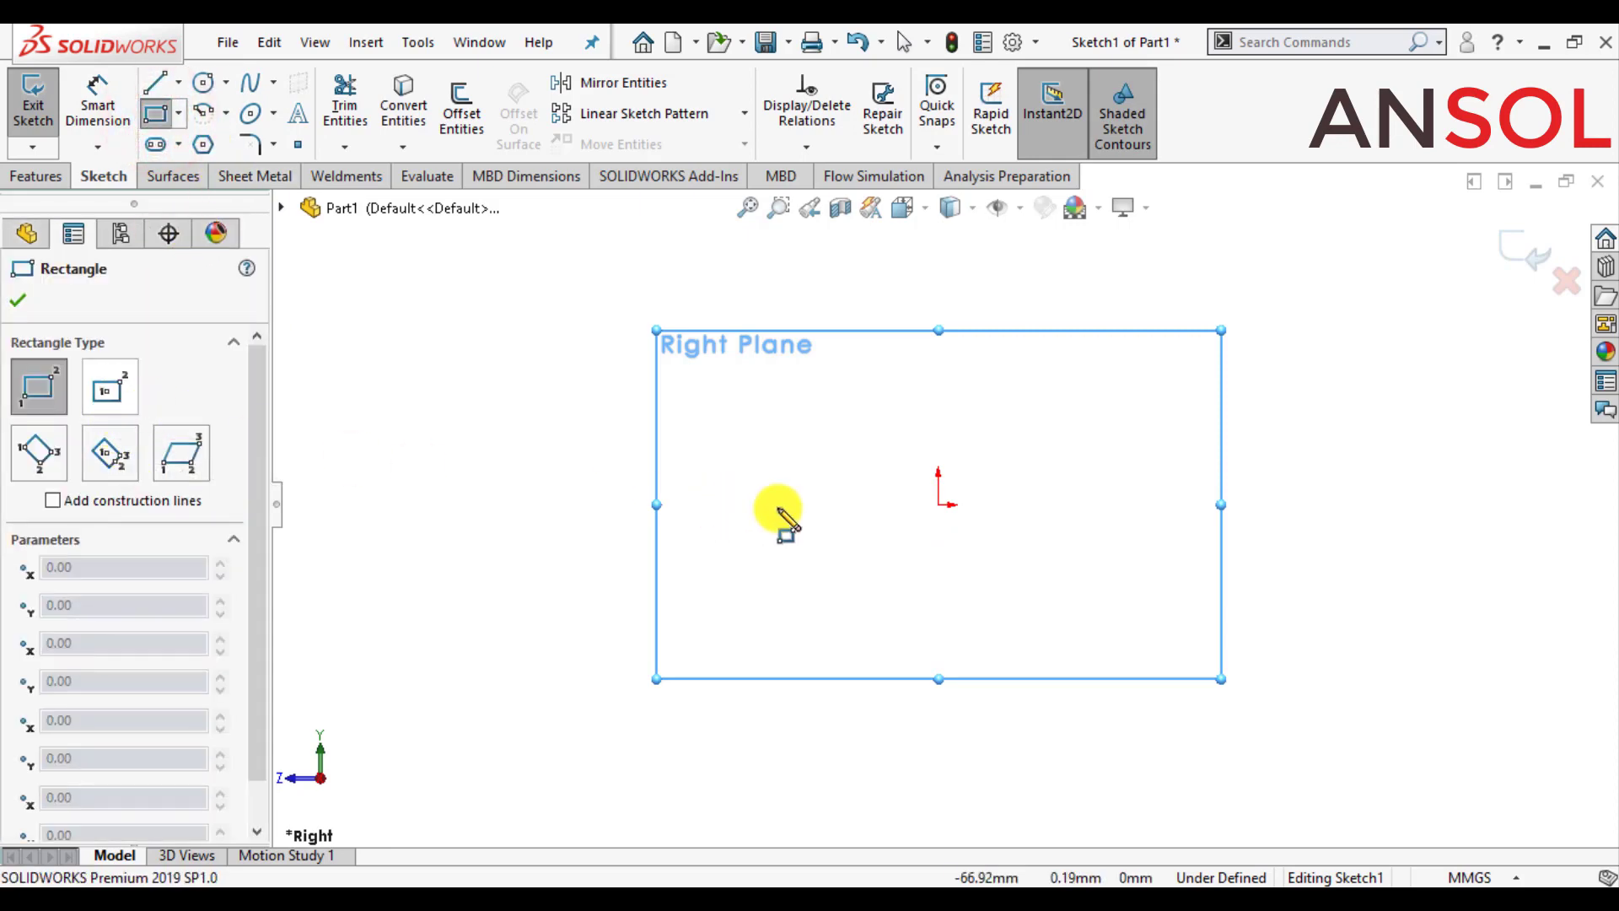
left_click(939, 504)
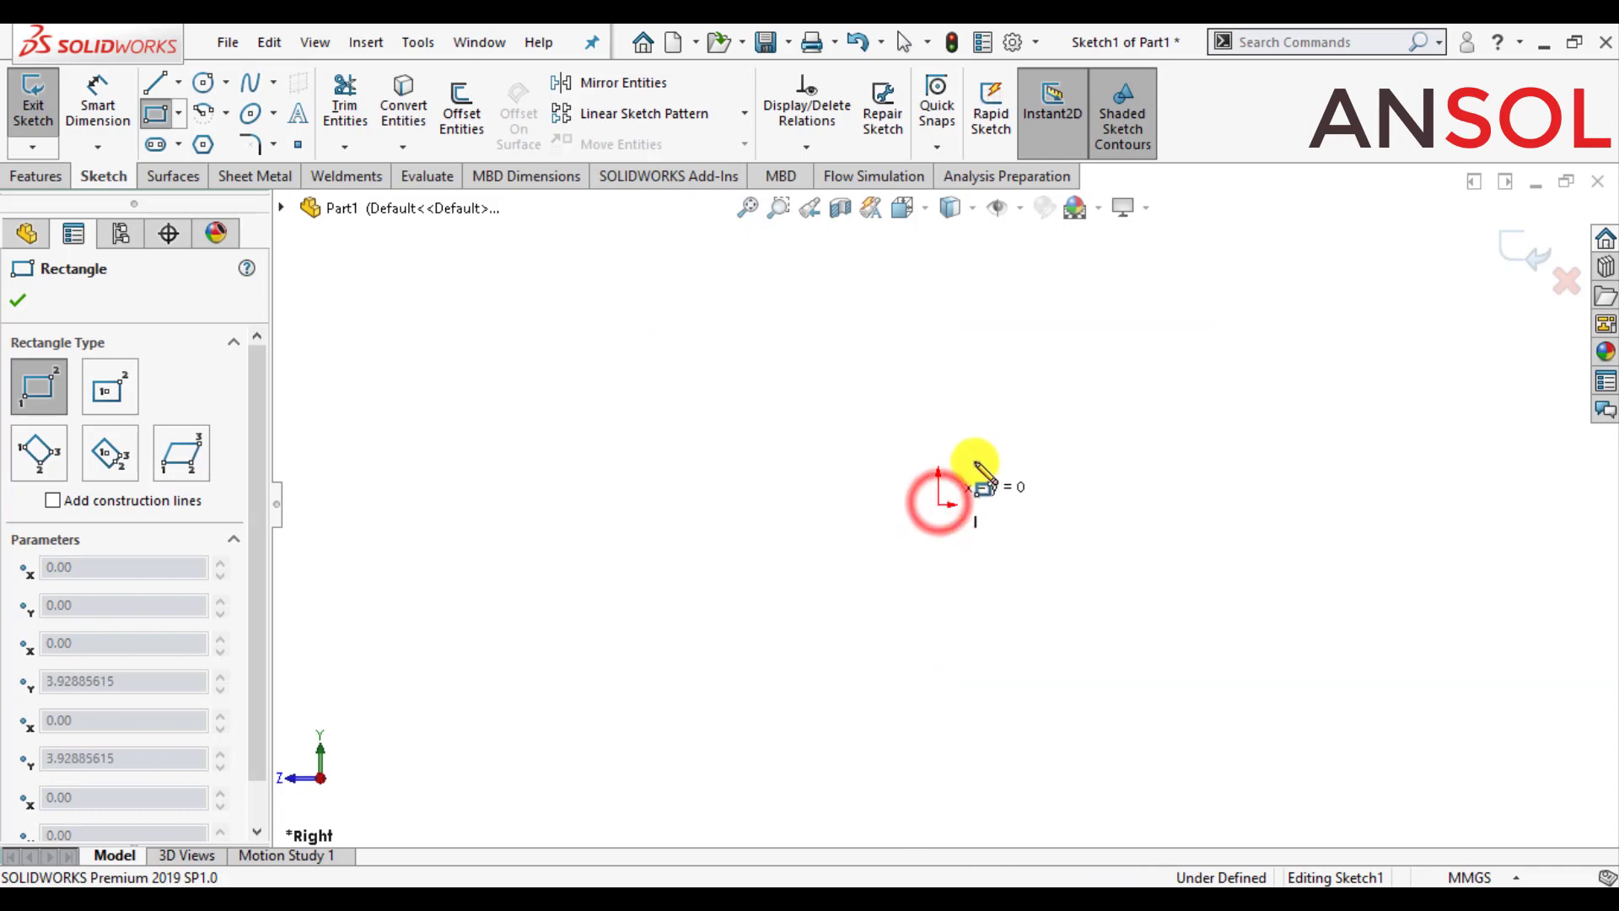
left_click(1132, 354)
left_click(16, 299)
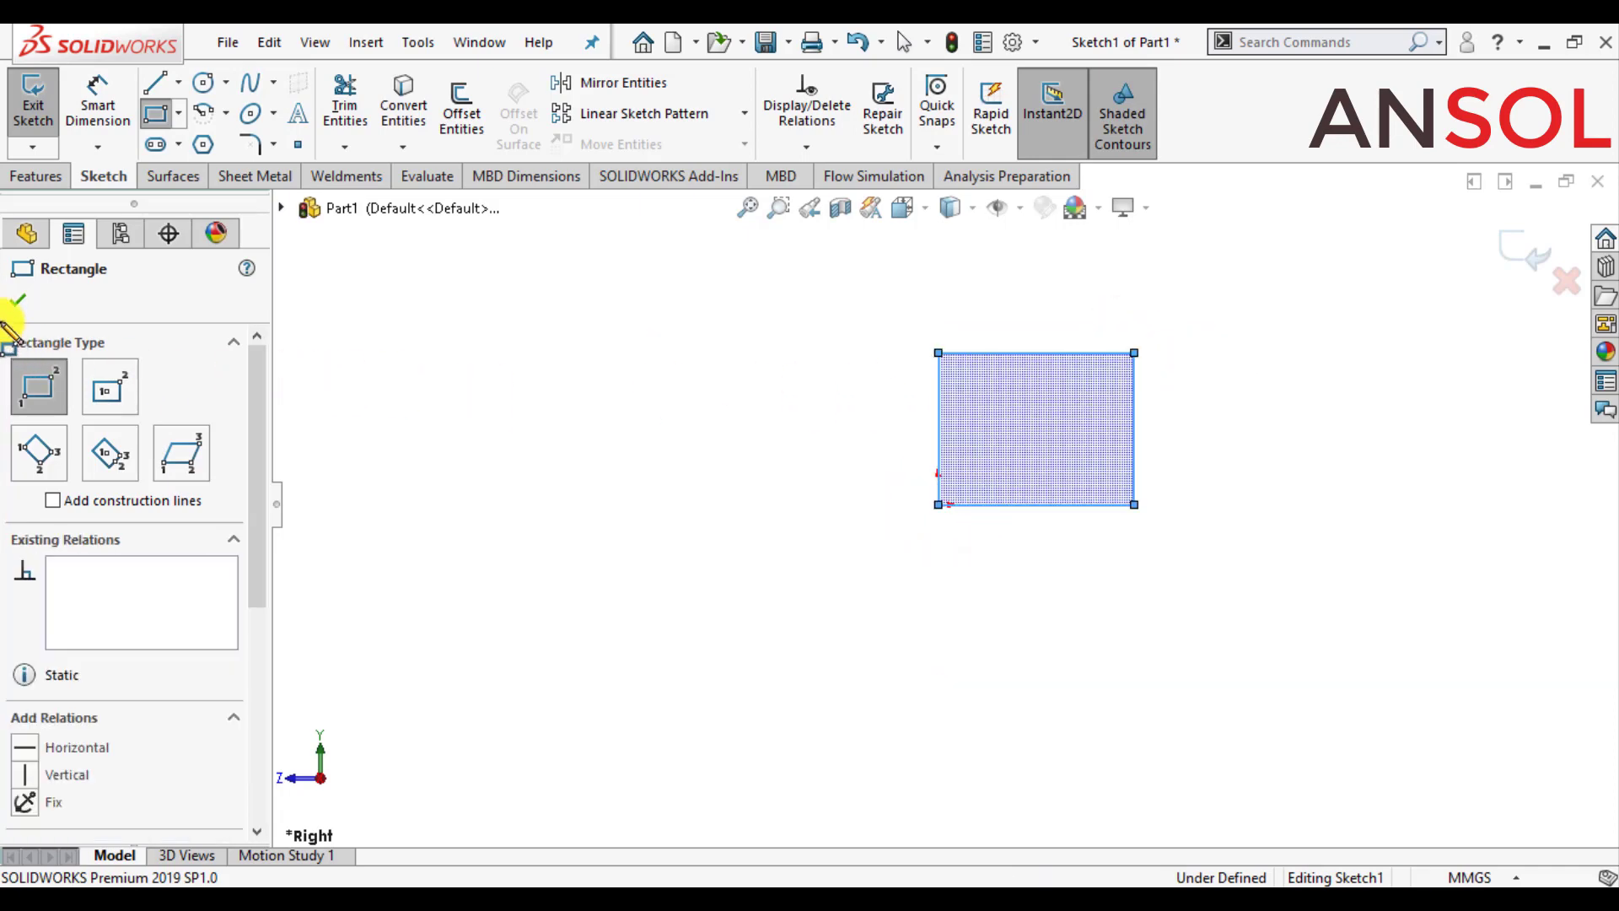
Dimension the rectangle's width and height to 10 mm each, then exit the sketch
left_click(98, 93)
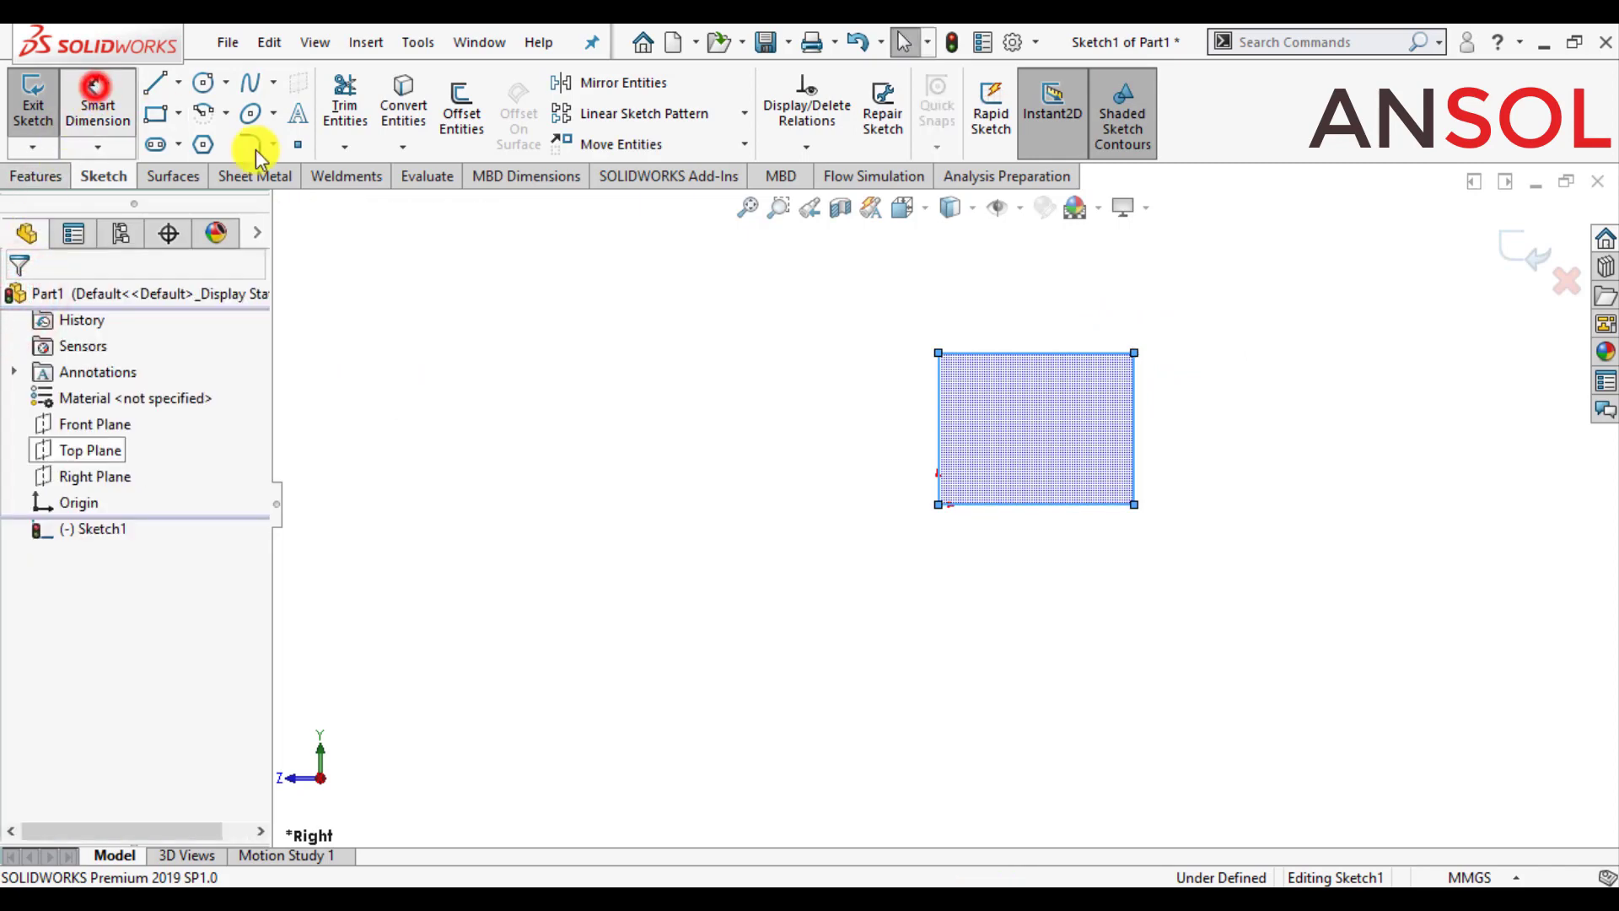
left_click(1010, 504)
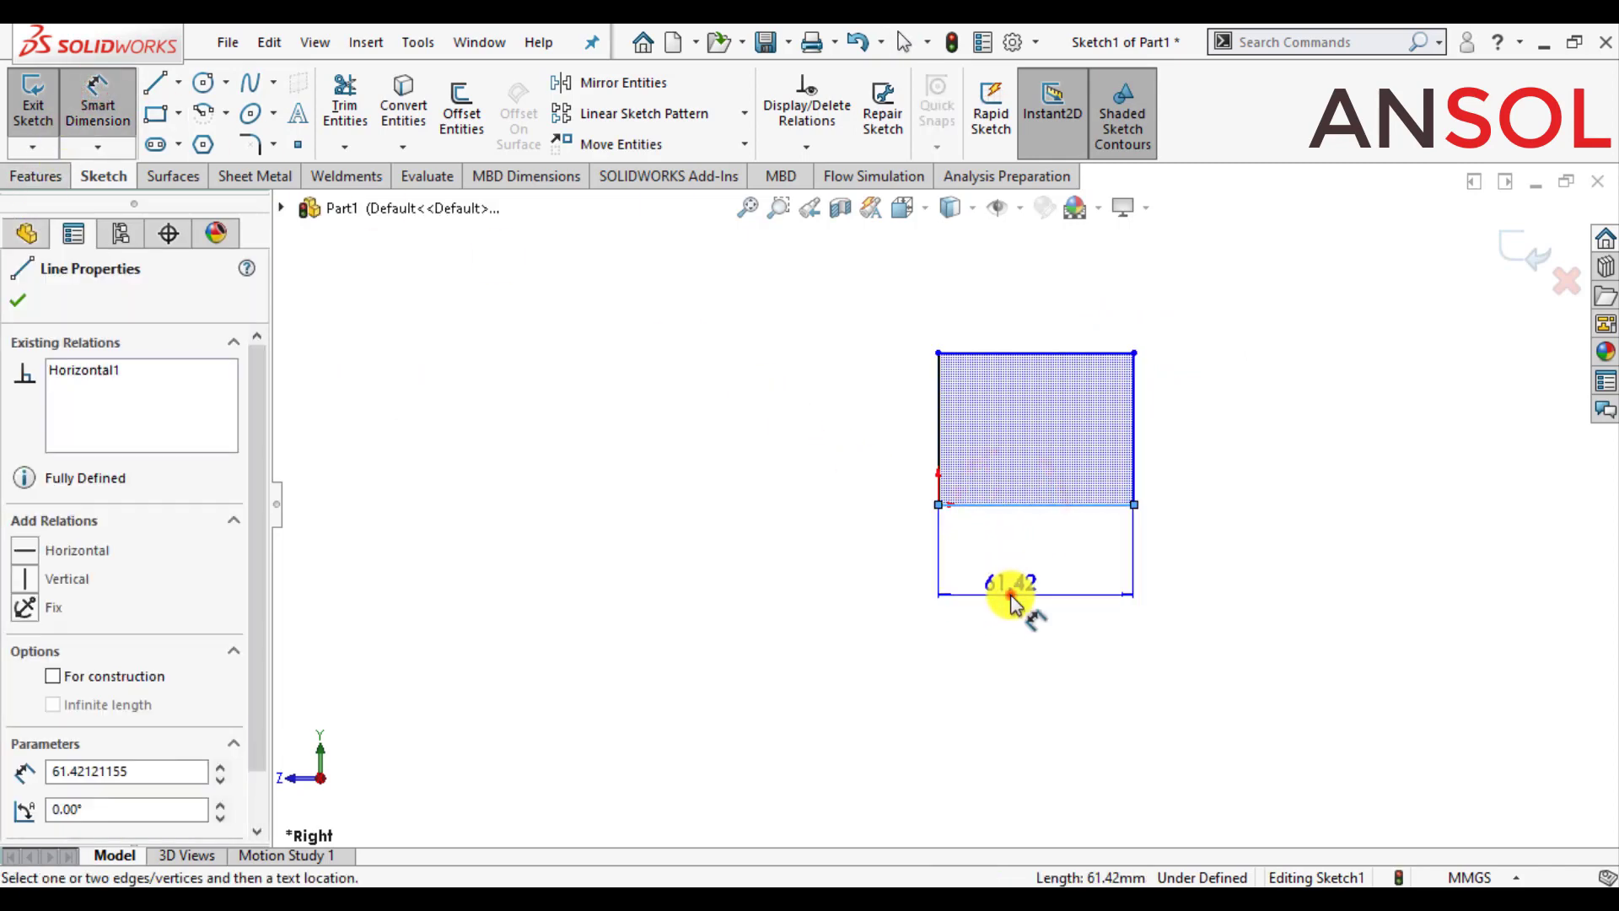
left_click(1010, 594)
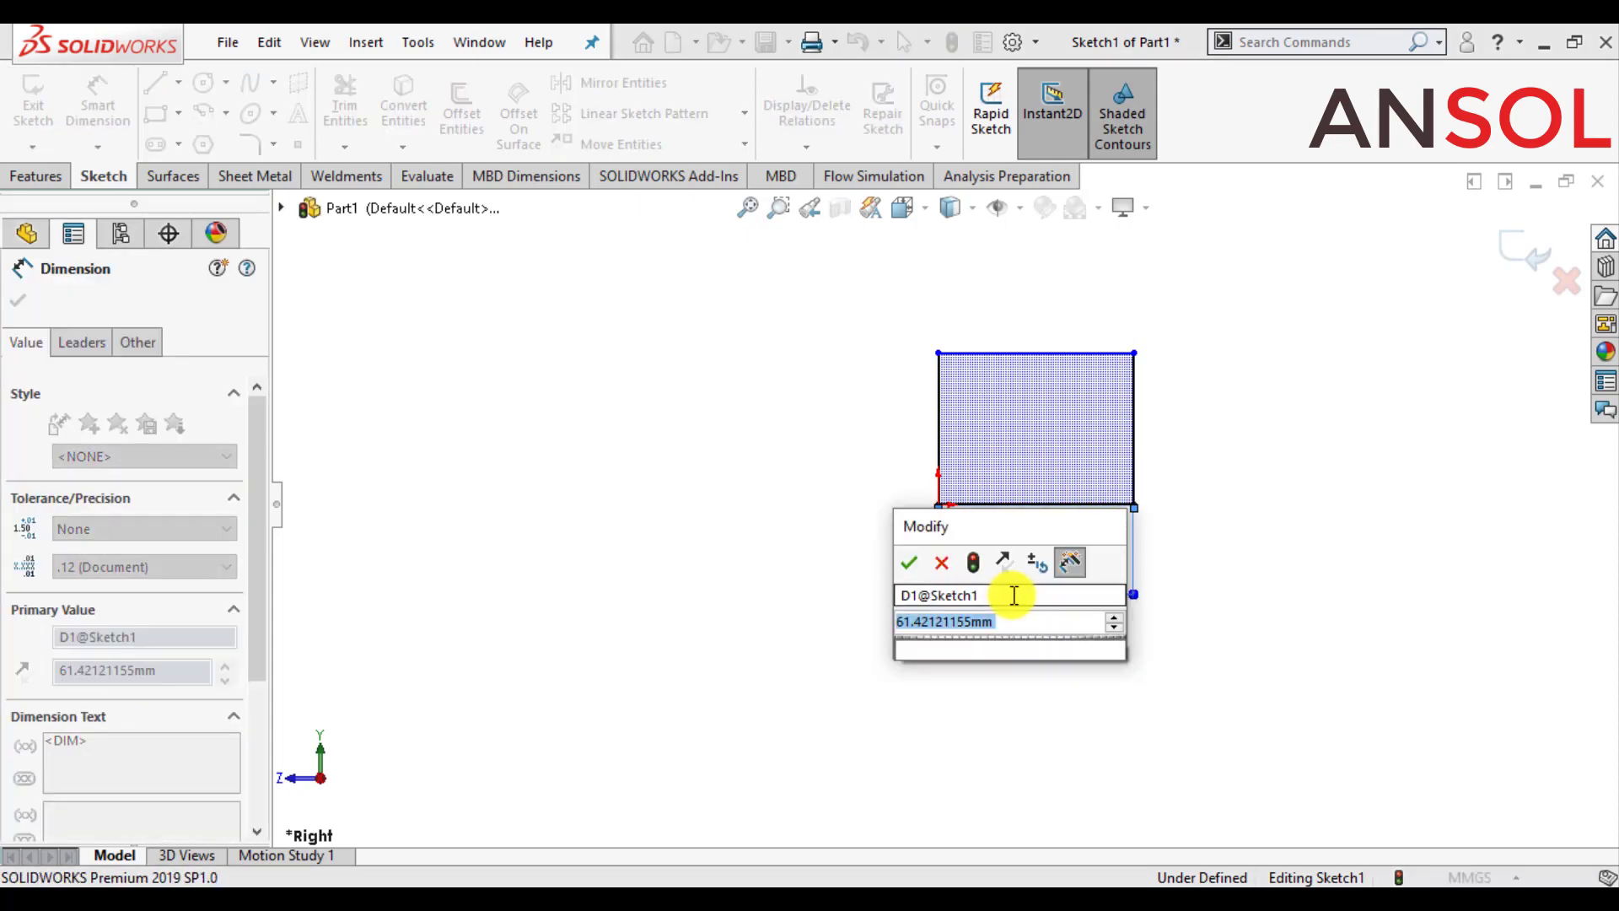
type("10")
key("Return")
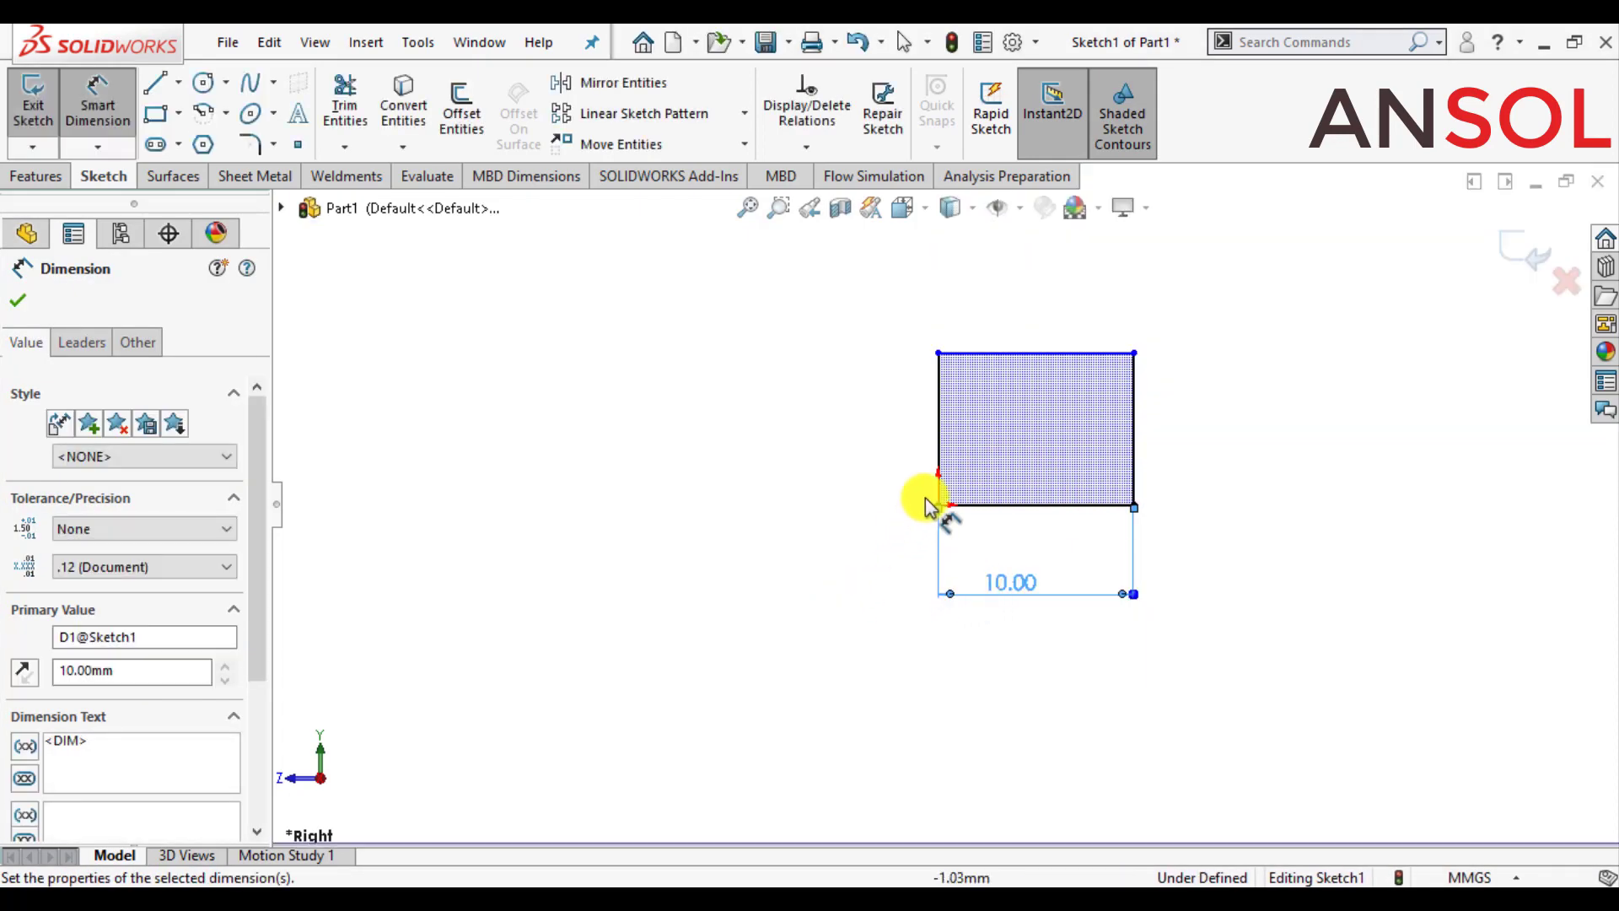
left_click(938, 452)
left_click(828, 449)
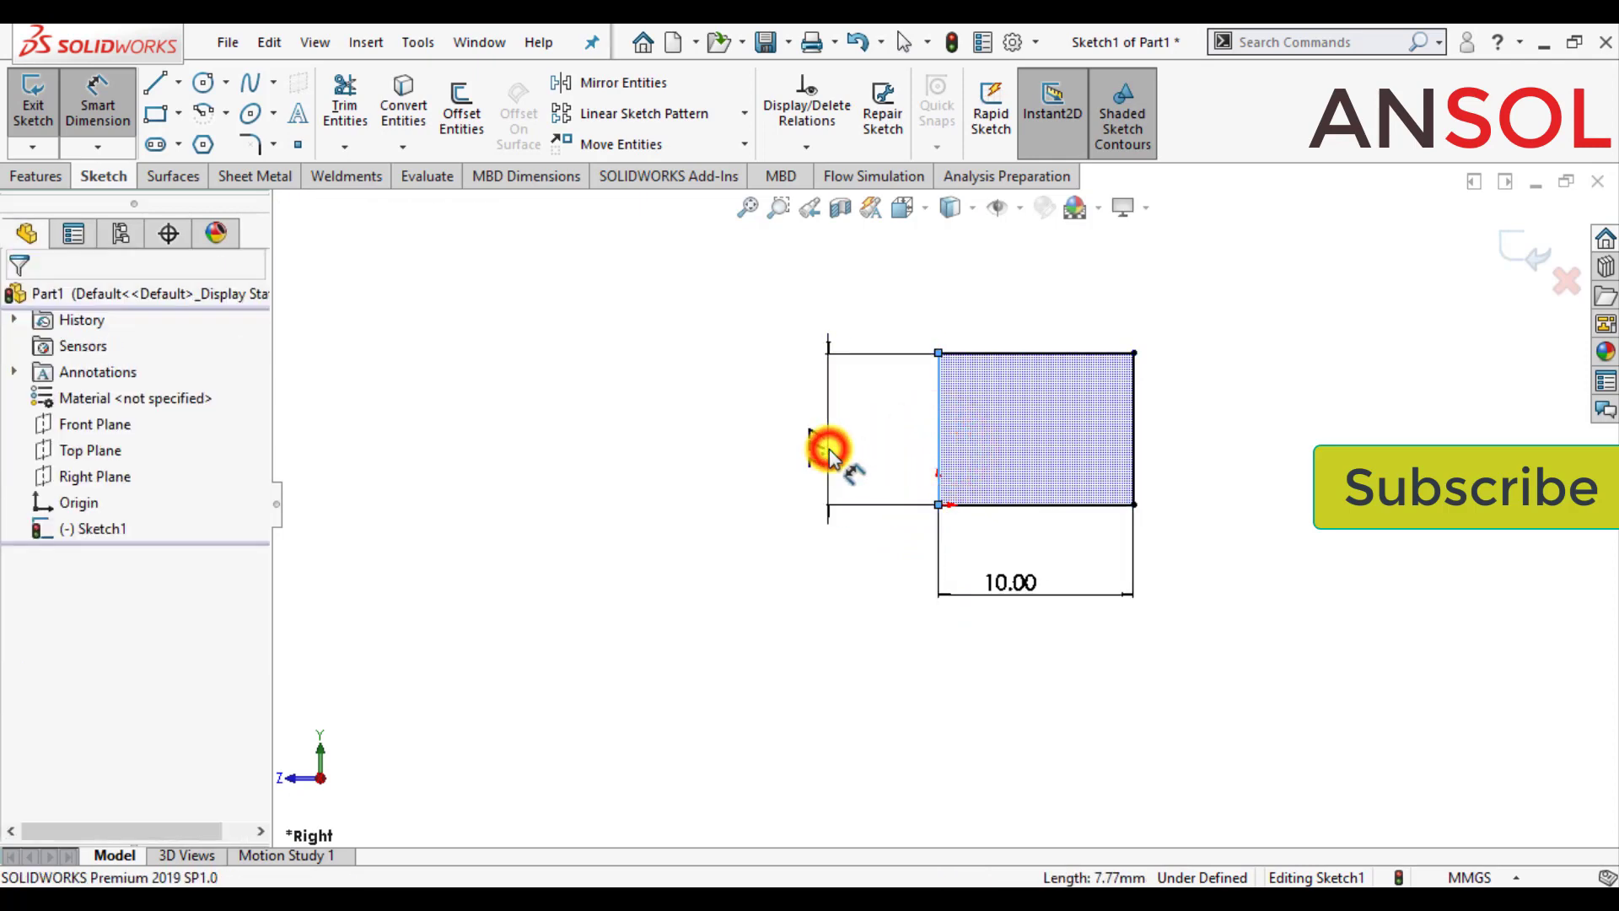
type("1")
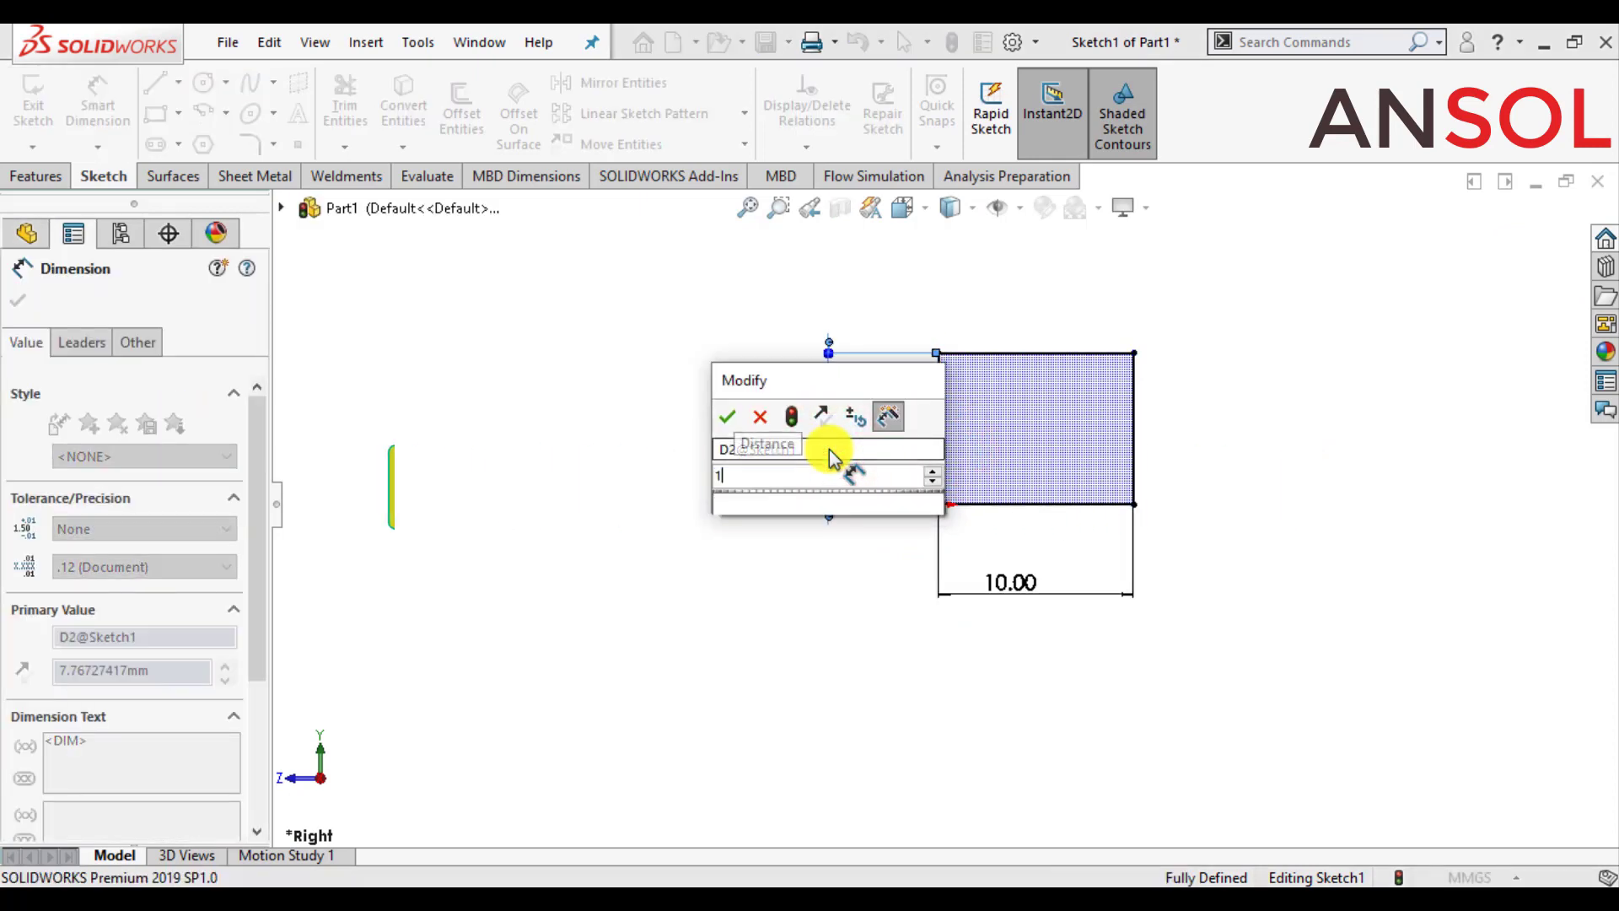
type("0")
key("Return")
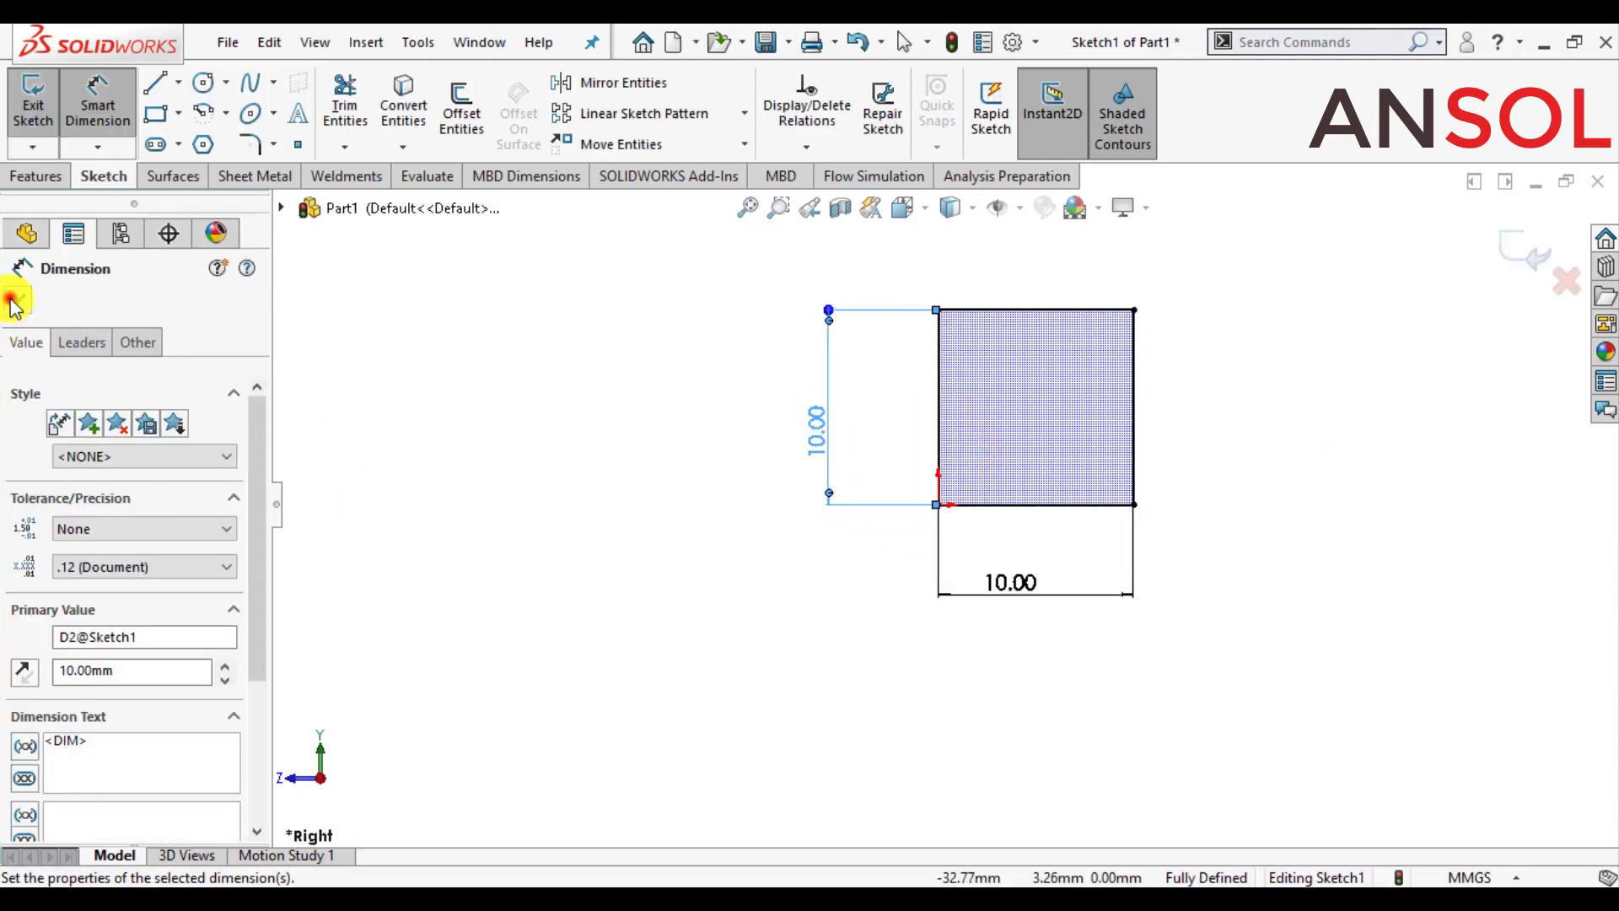
left_click(13, 301)
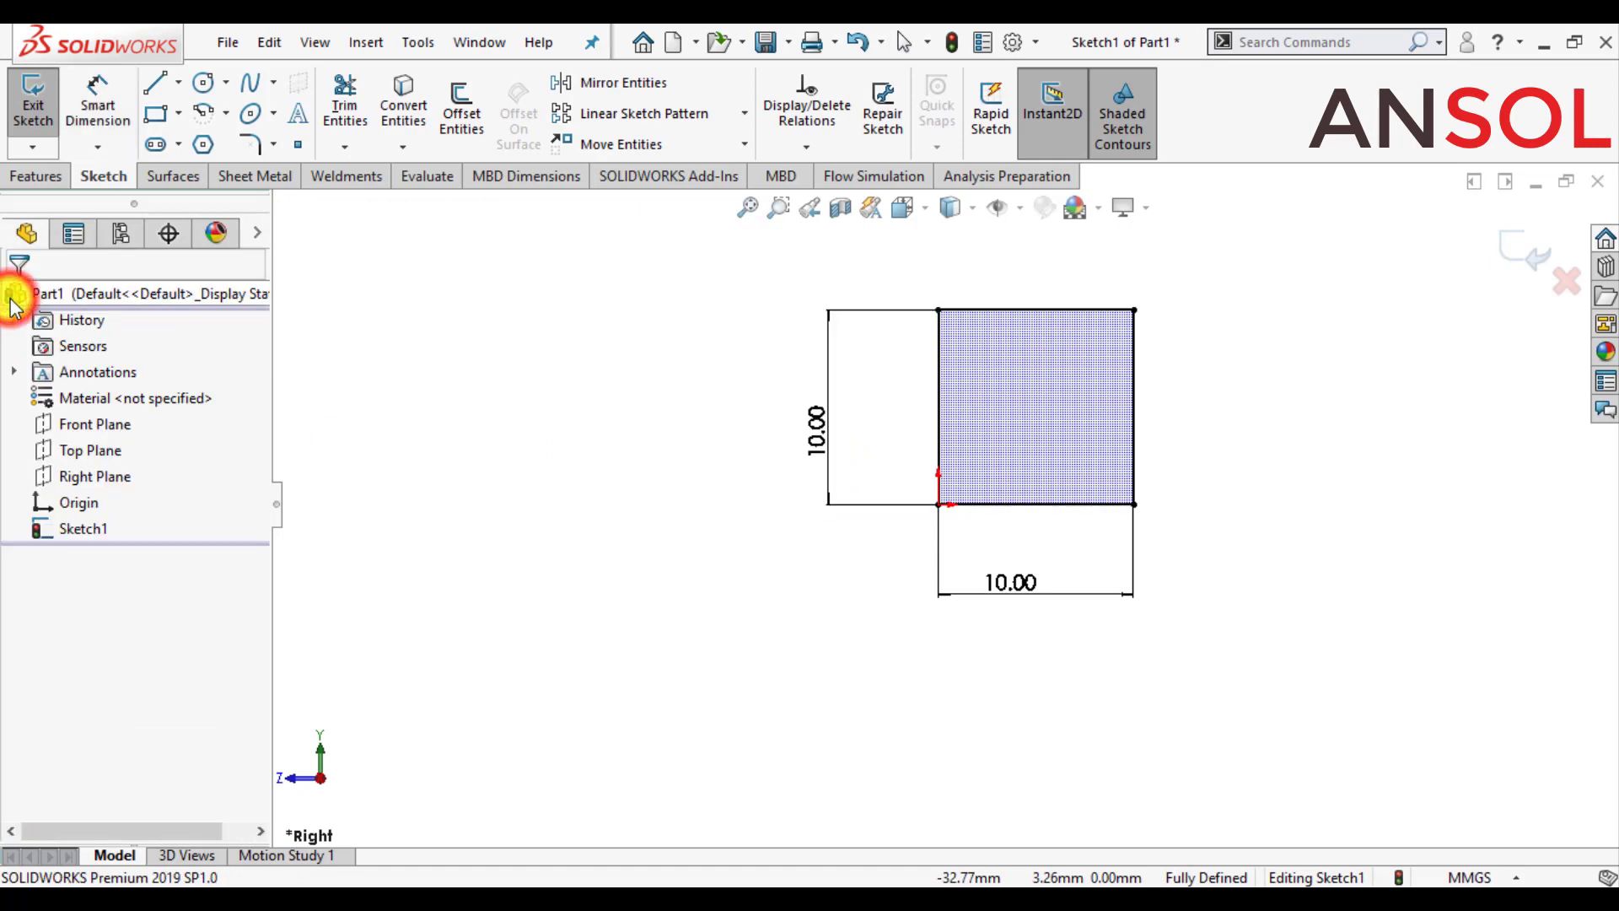
left_click(1518, 255)
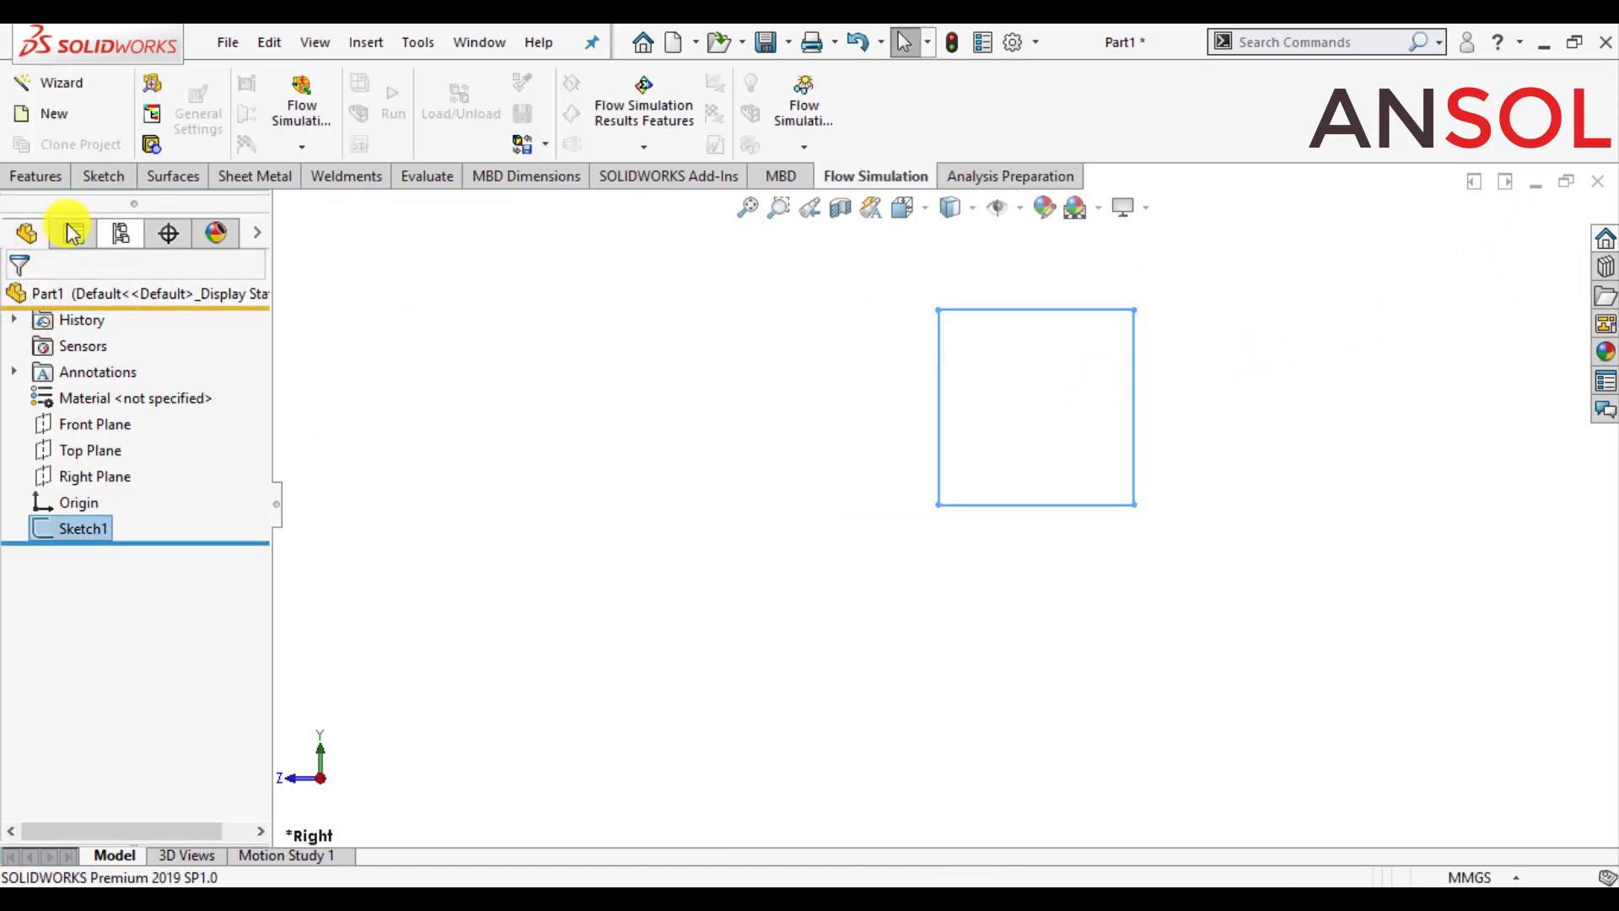
Extrude the square sketch Blind to 100 mm, creating Boss-Extrude1
left_click(21, 179)
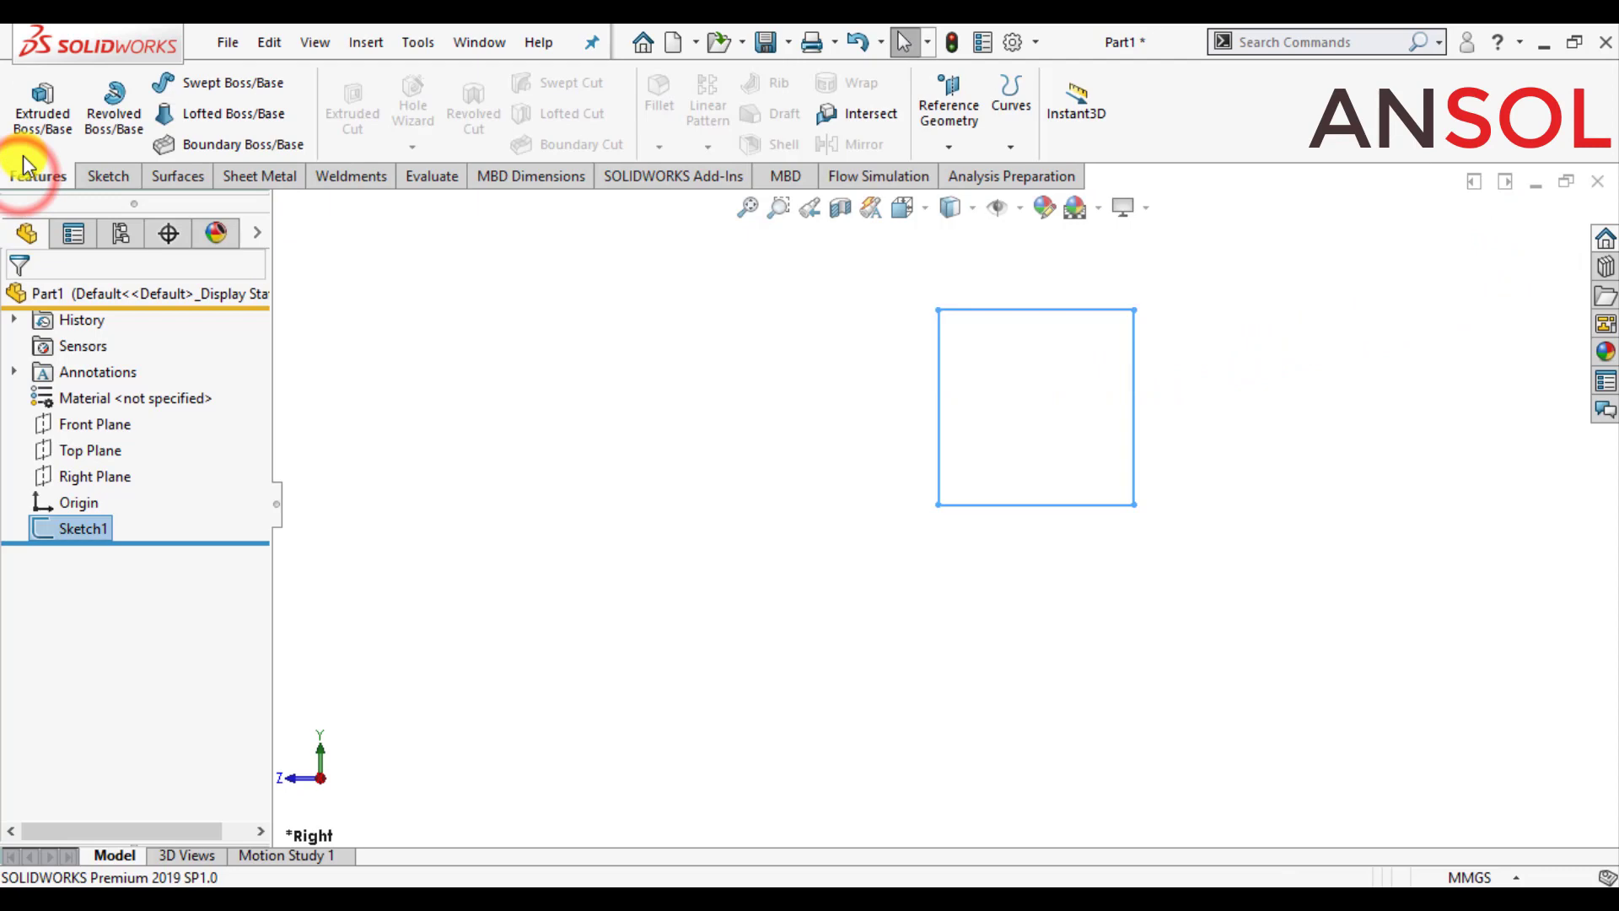
left_click(42, 110)
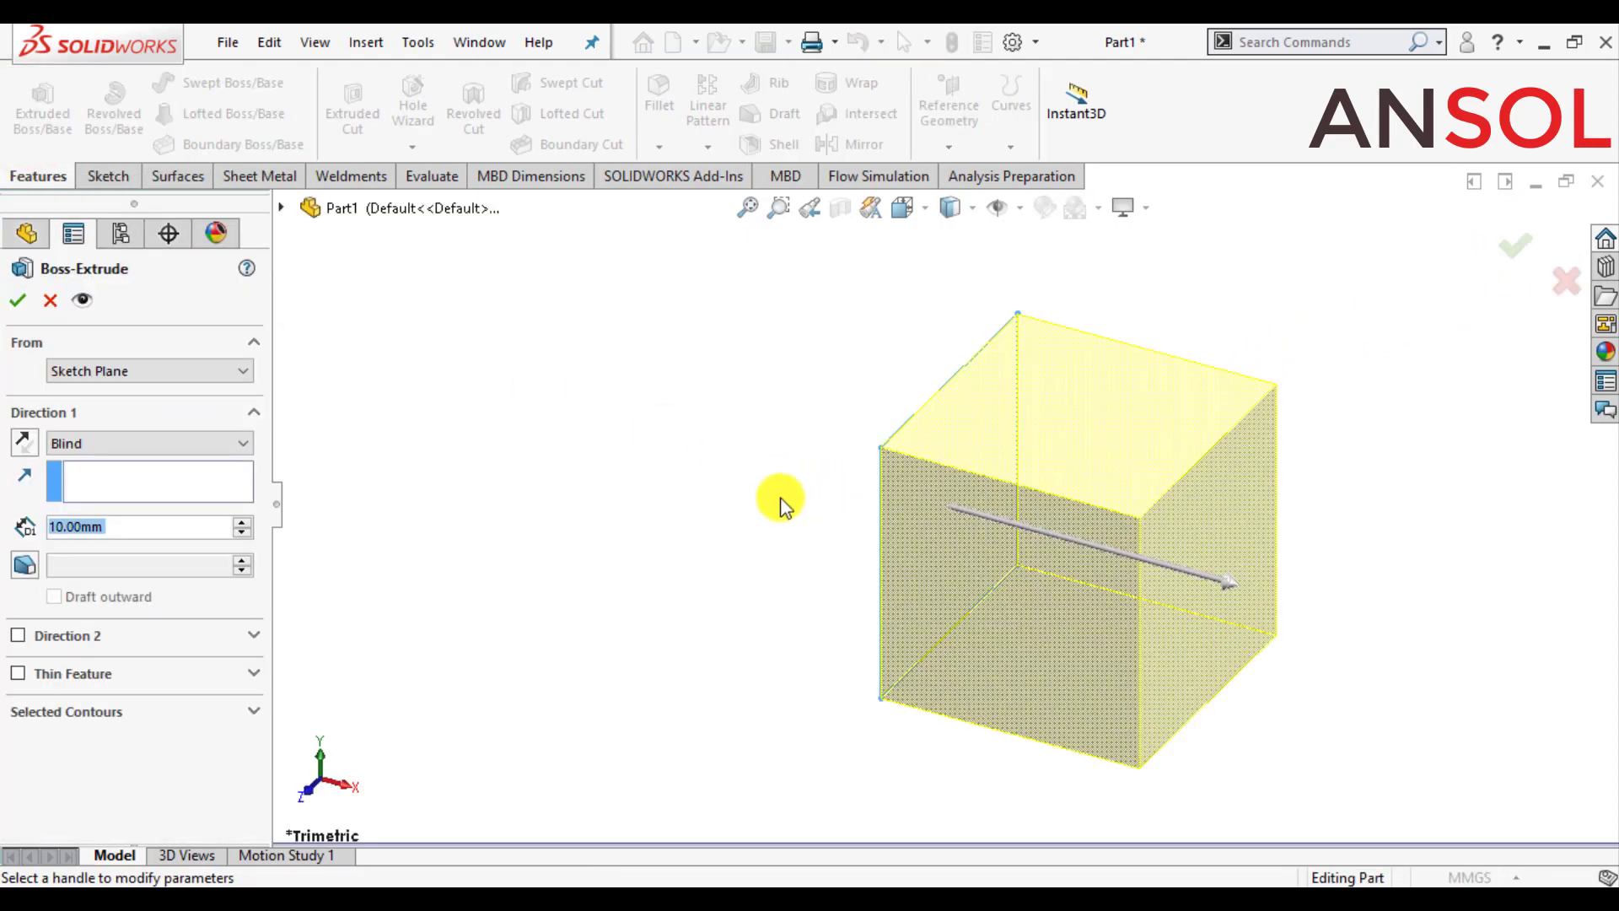
type("1")
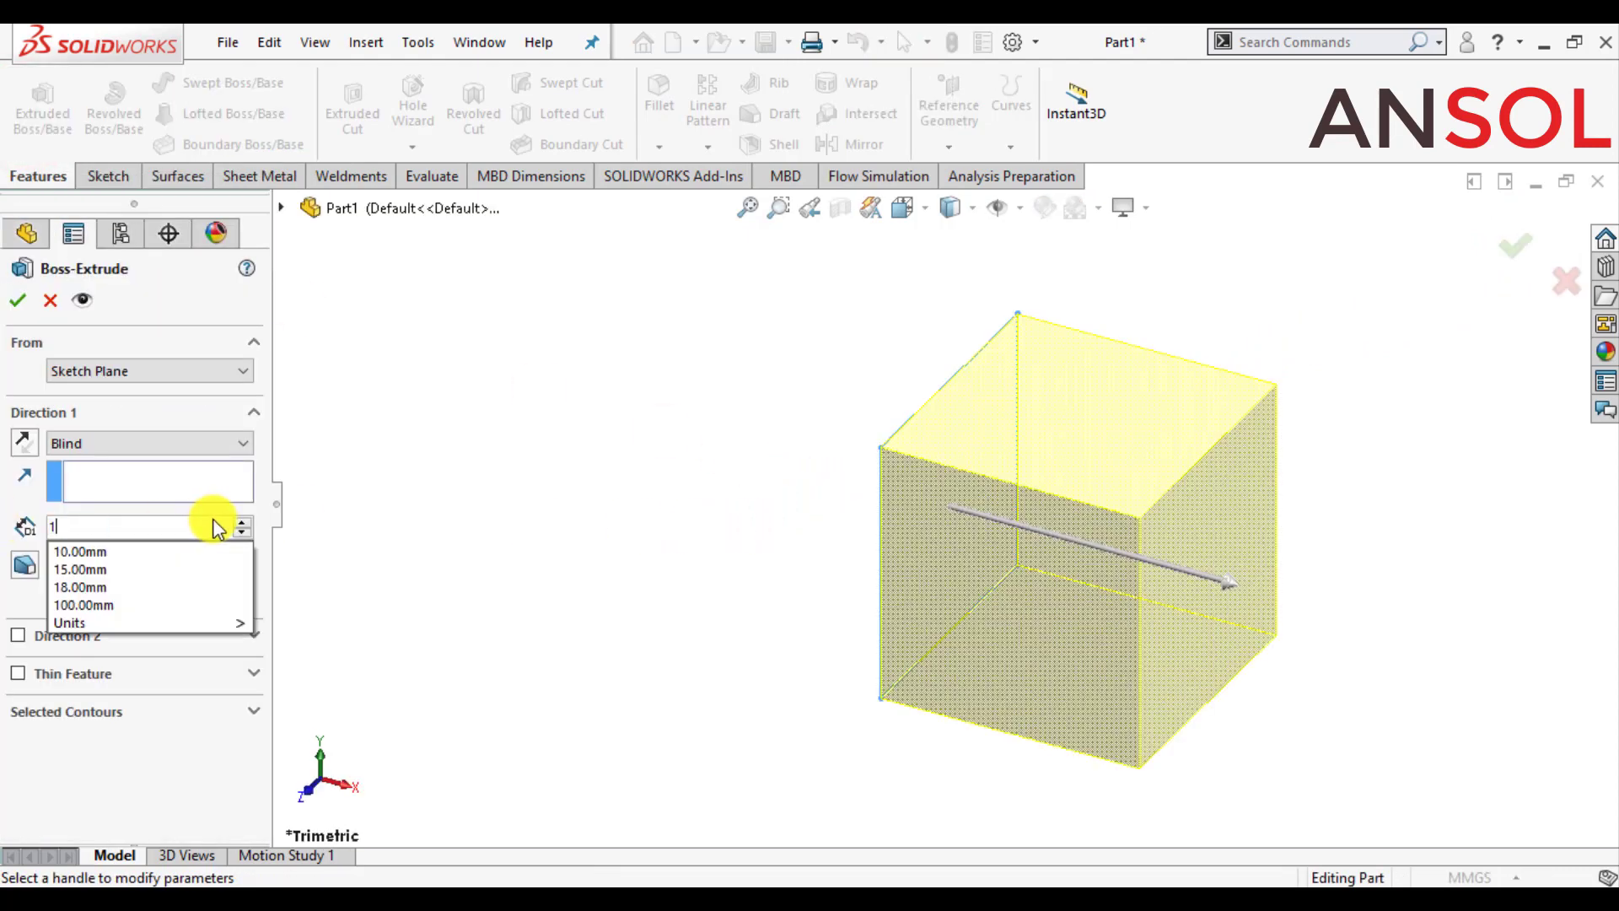
type("00")
key("Return")
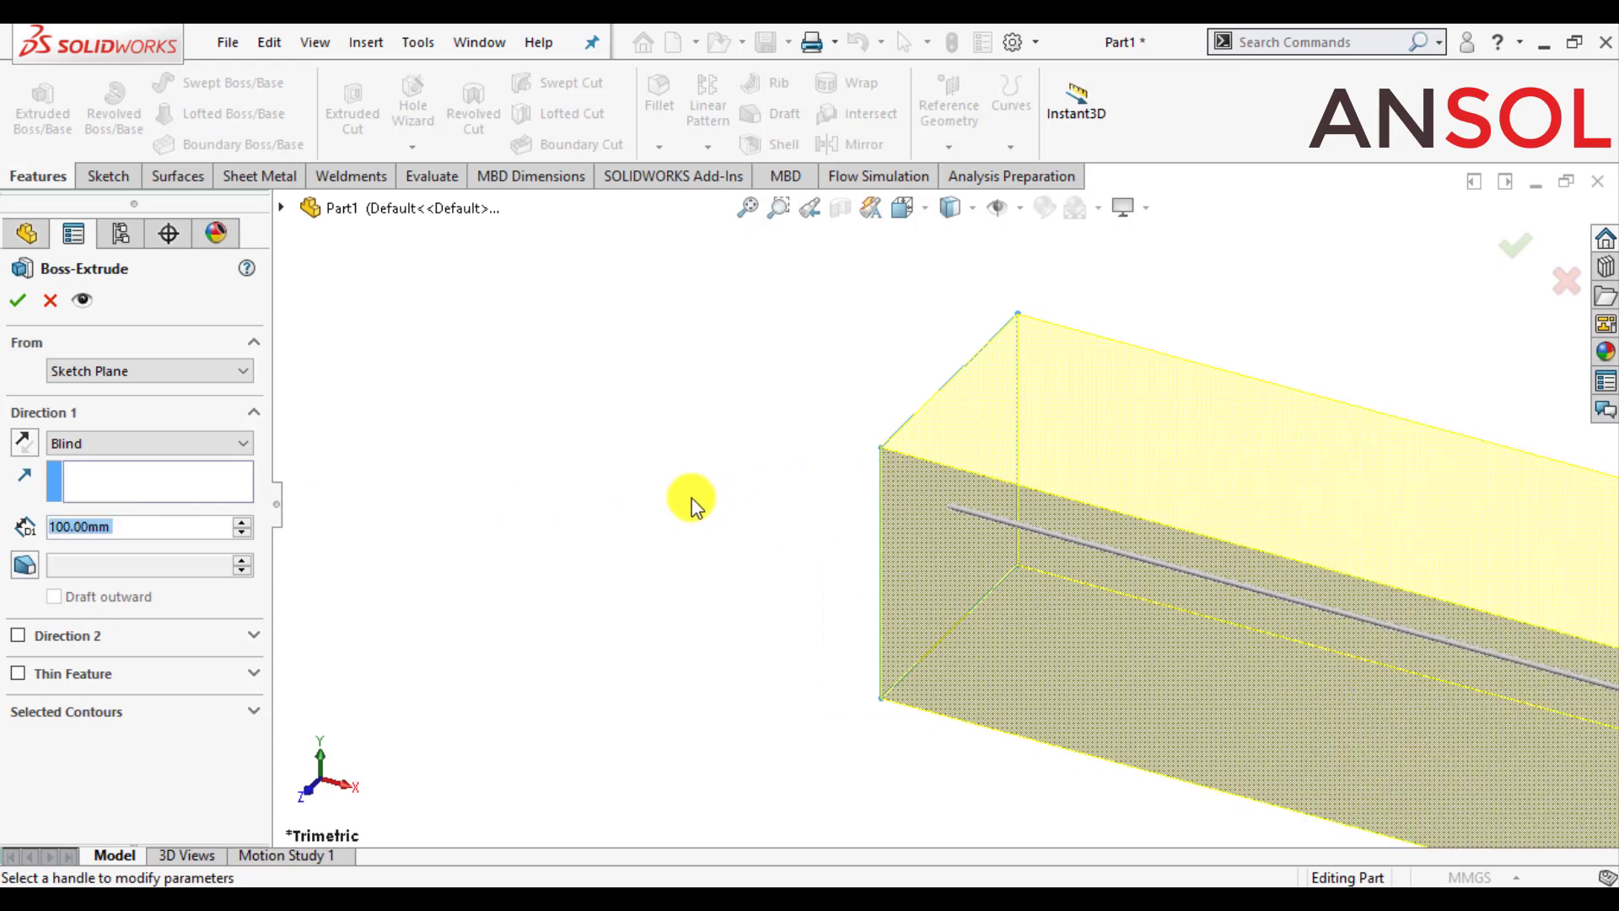
key("f")
scroll(1265, 582, "down", 1)
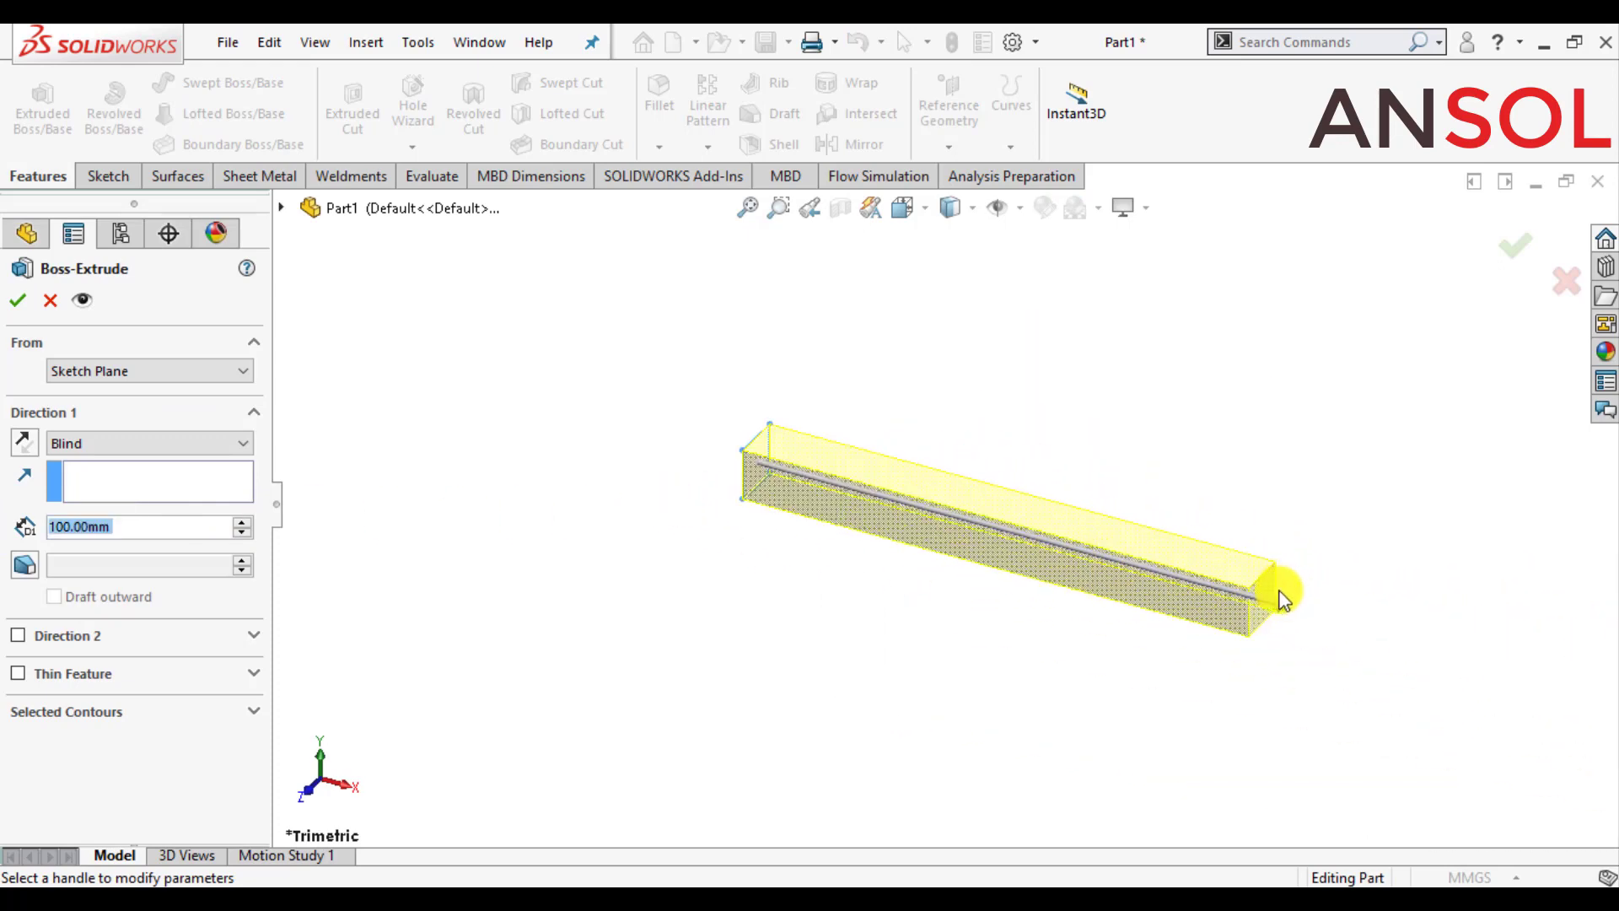
scroll(1223, 599, "down", 3)
left_click(17, 301)
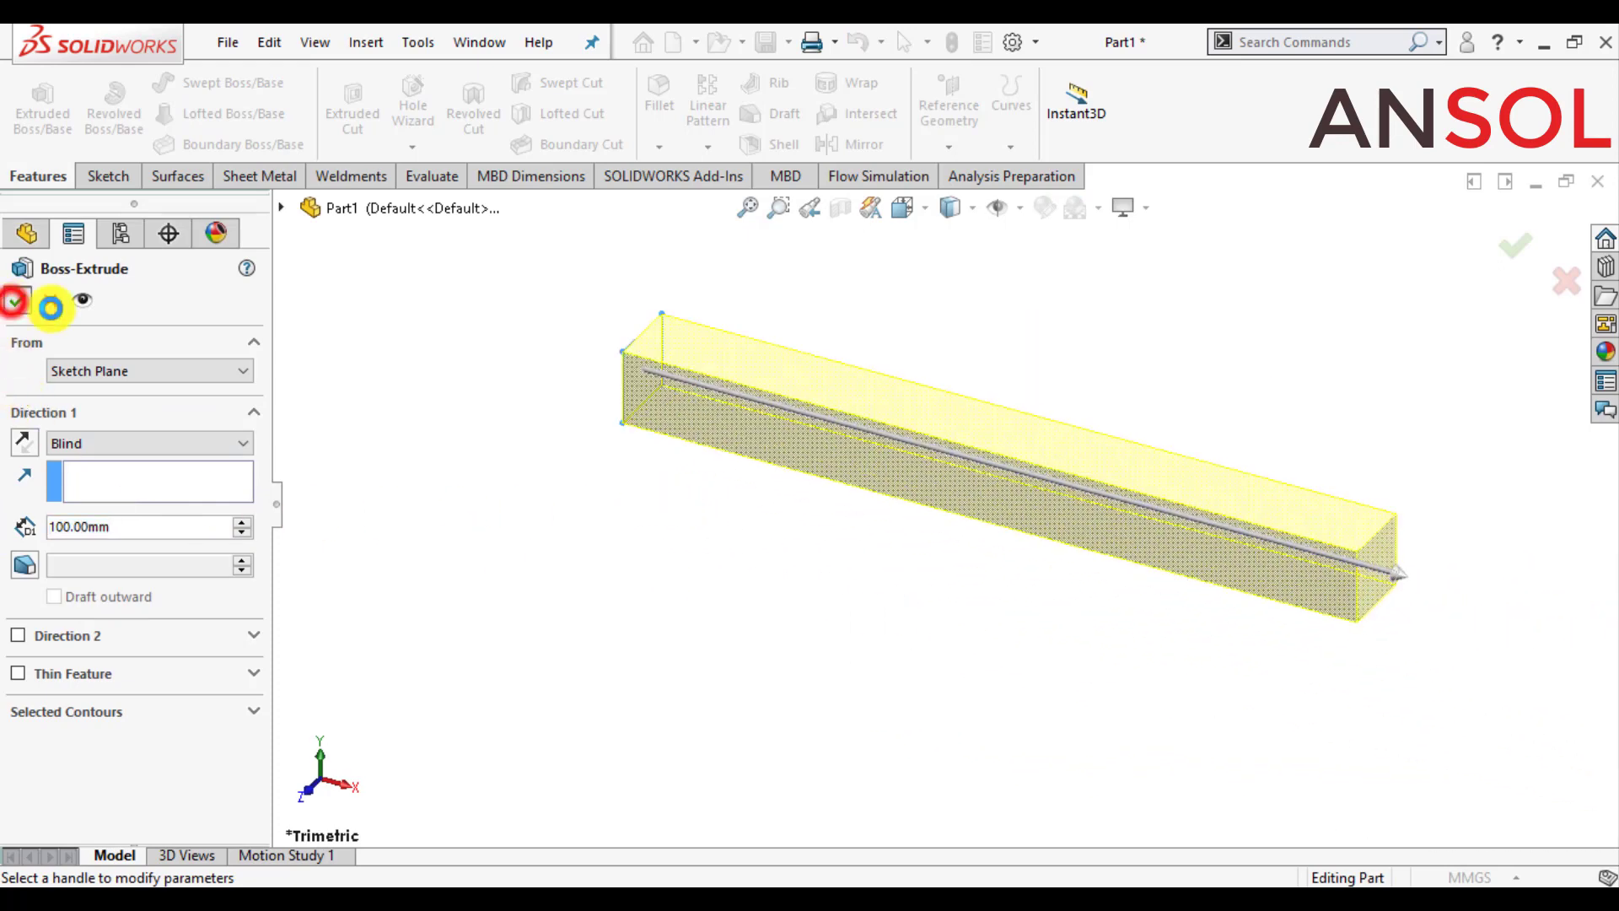
left_click(631, 552)
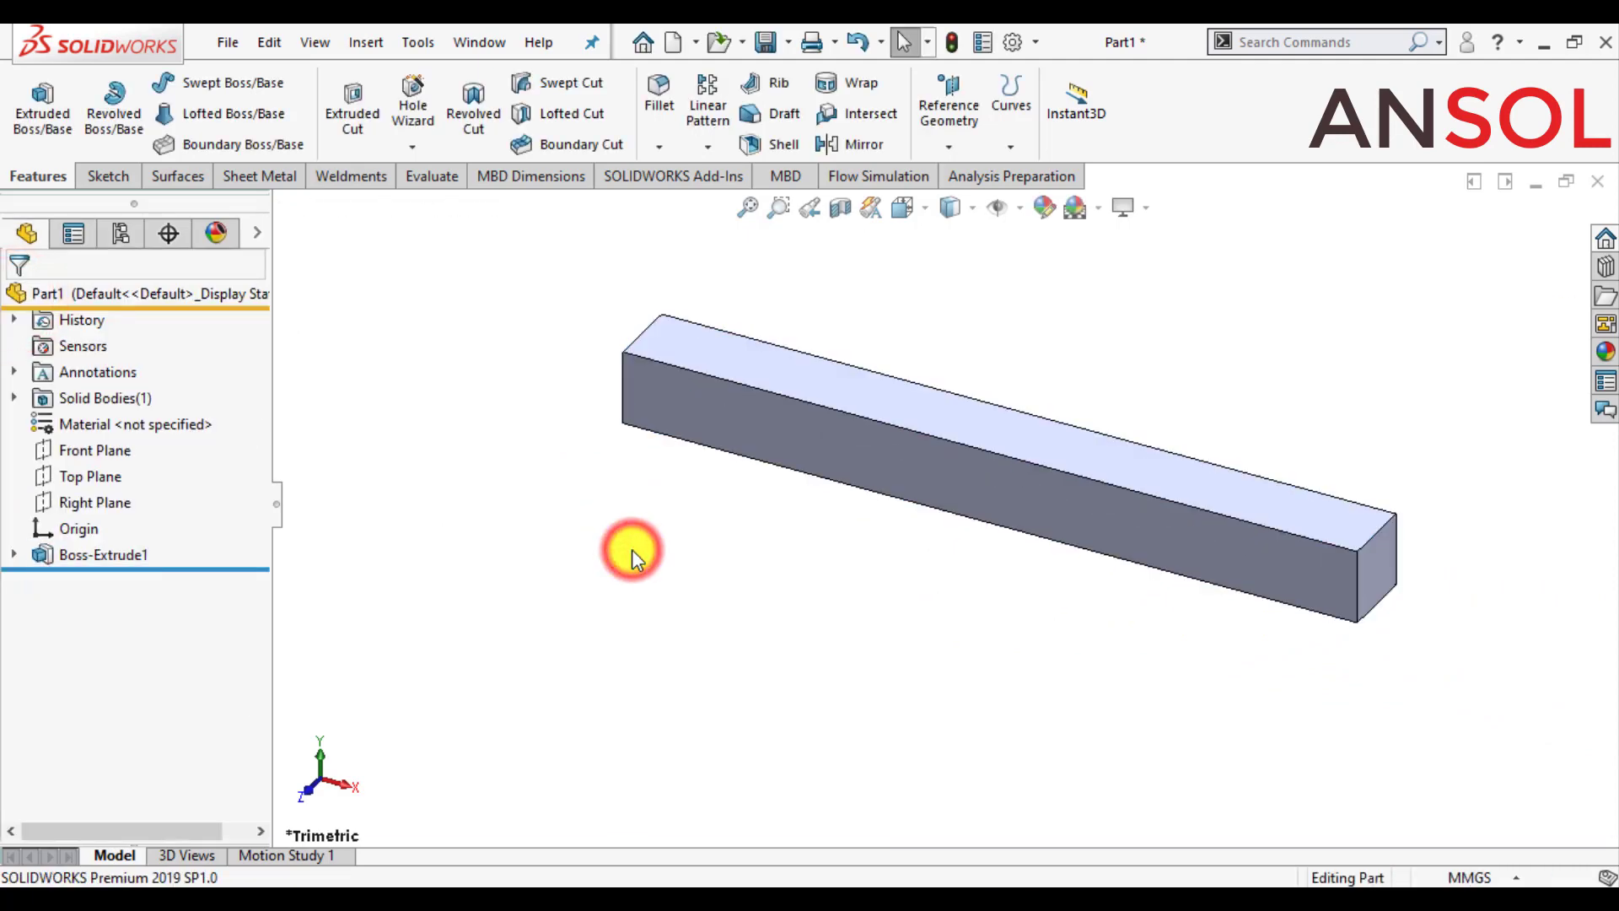
Sketch a vertical line across the bar's top face, viewed face-on
left_click(1249, 489)
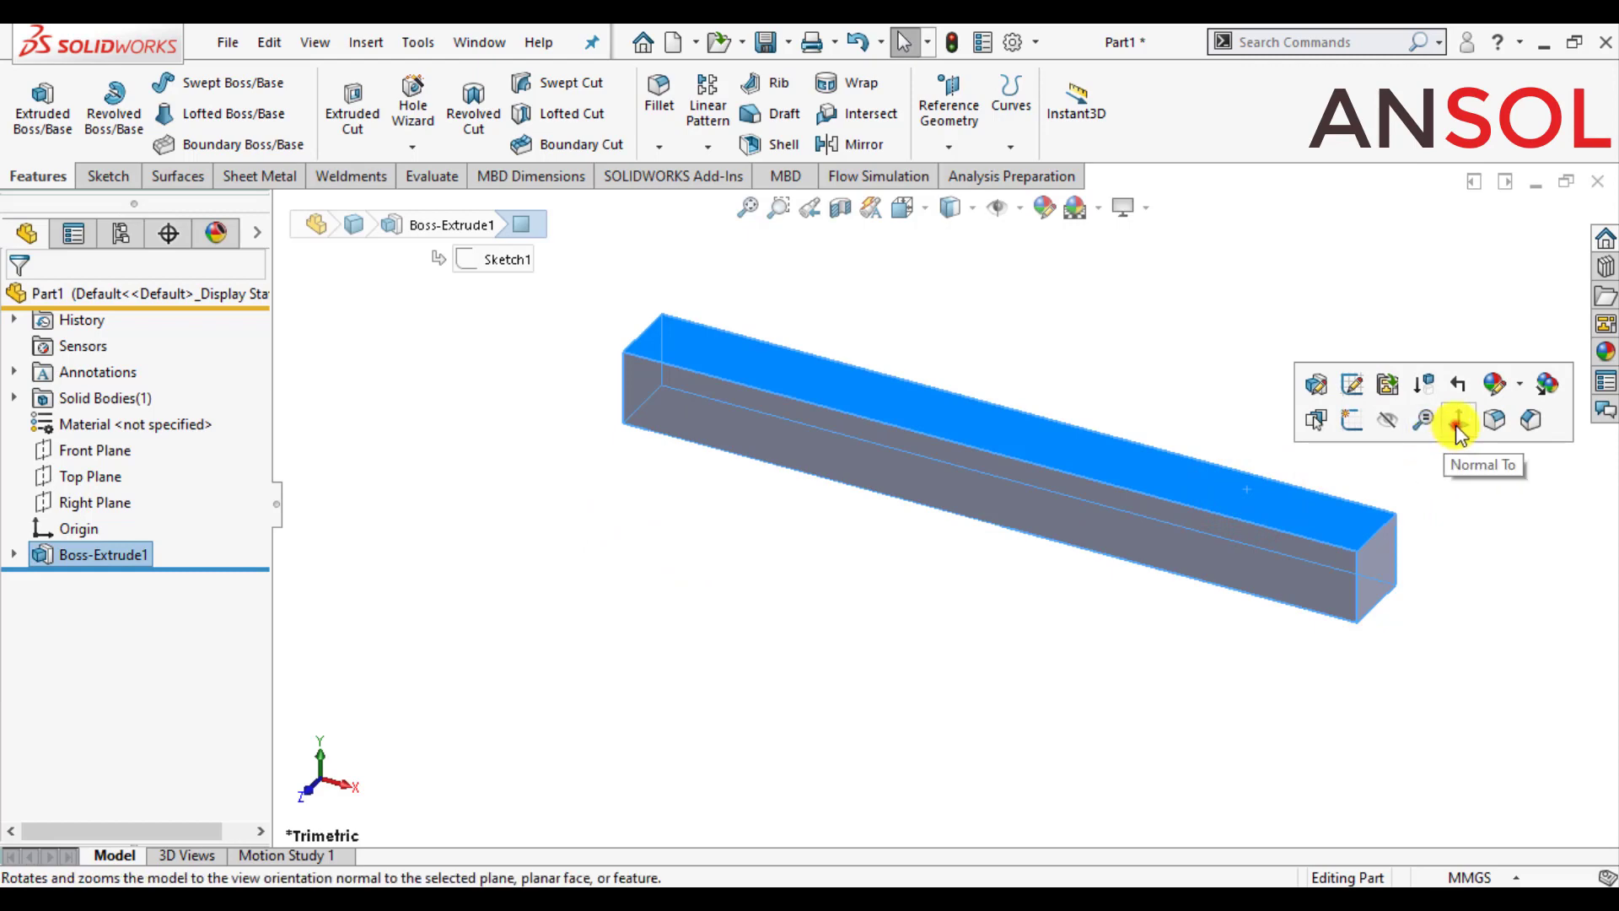
left_click(1456, 424)
left_click(1226, 372)
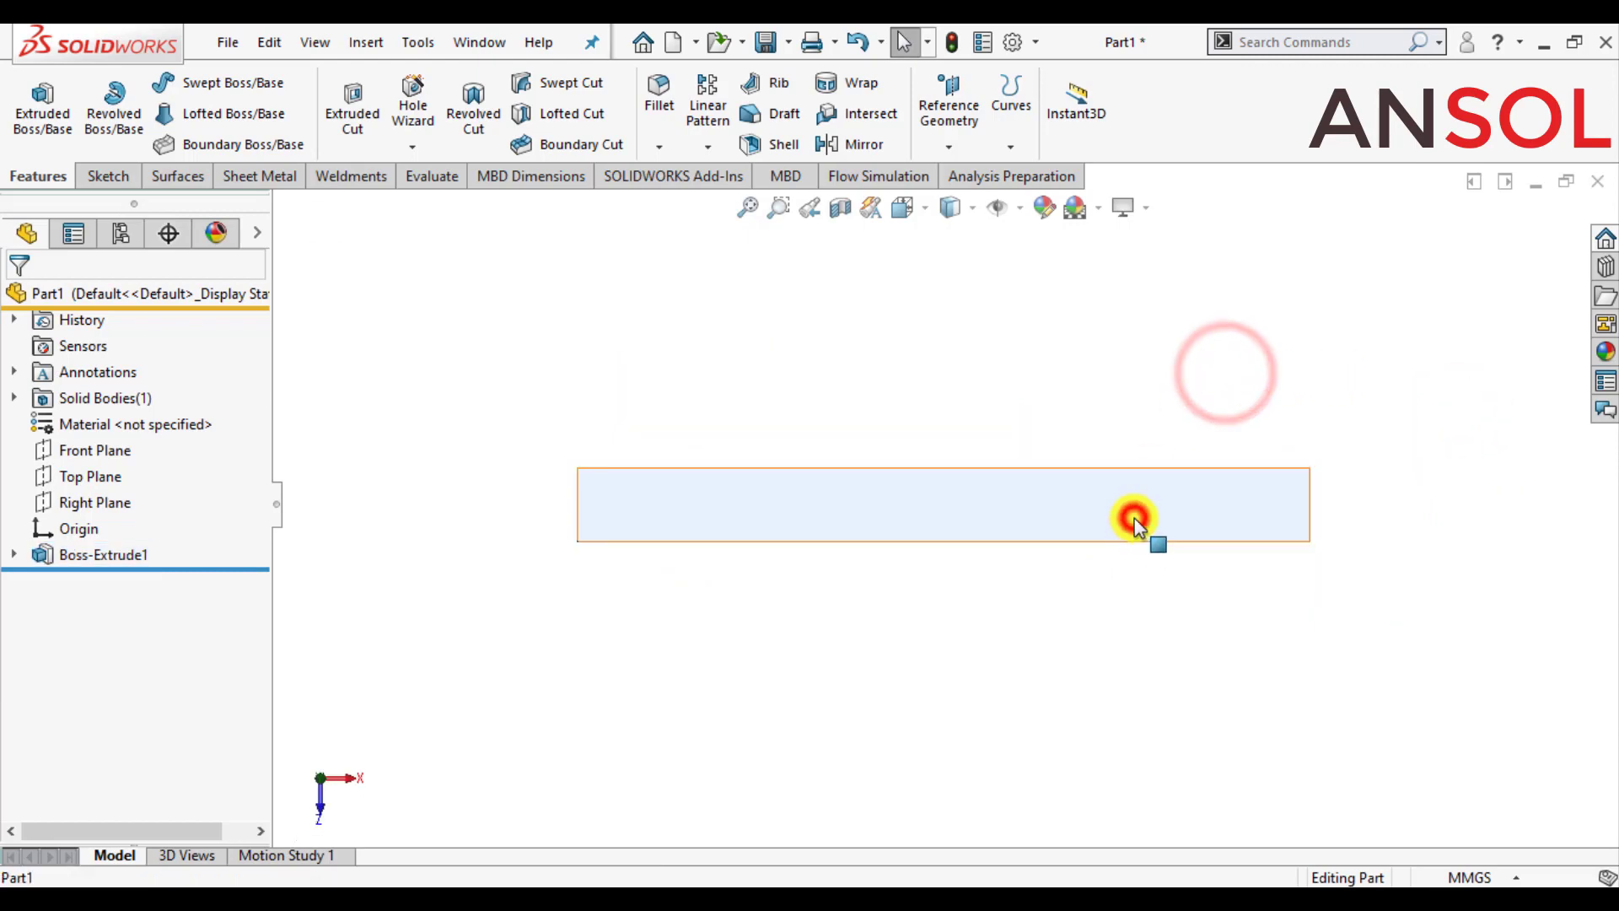
left_click(1131, 514)
left_click(1233, 447)
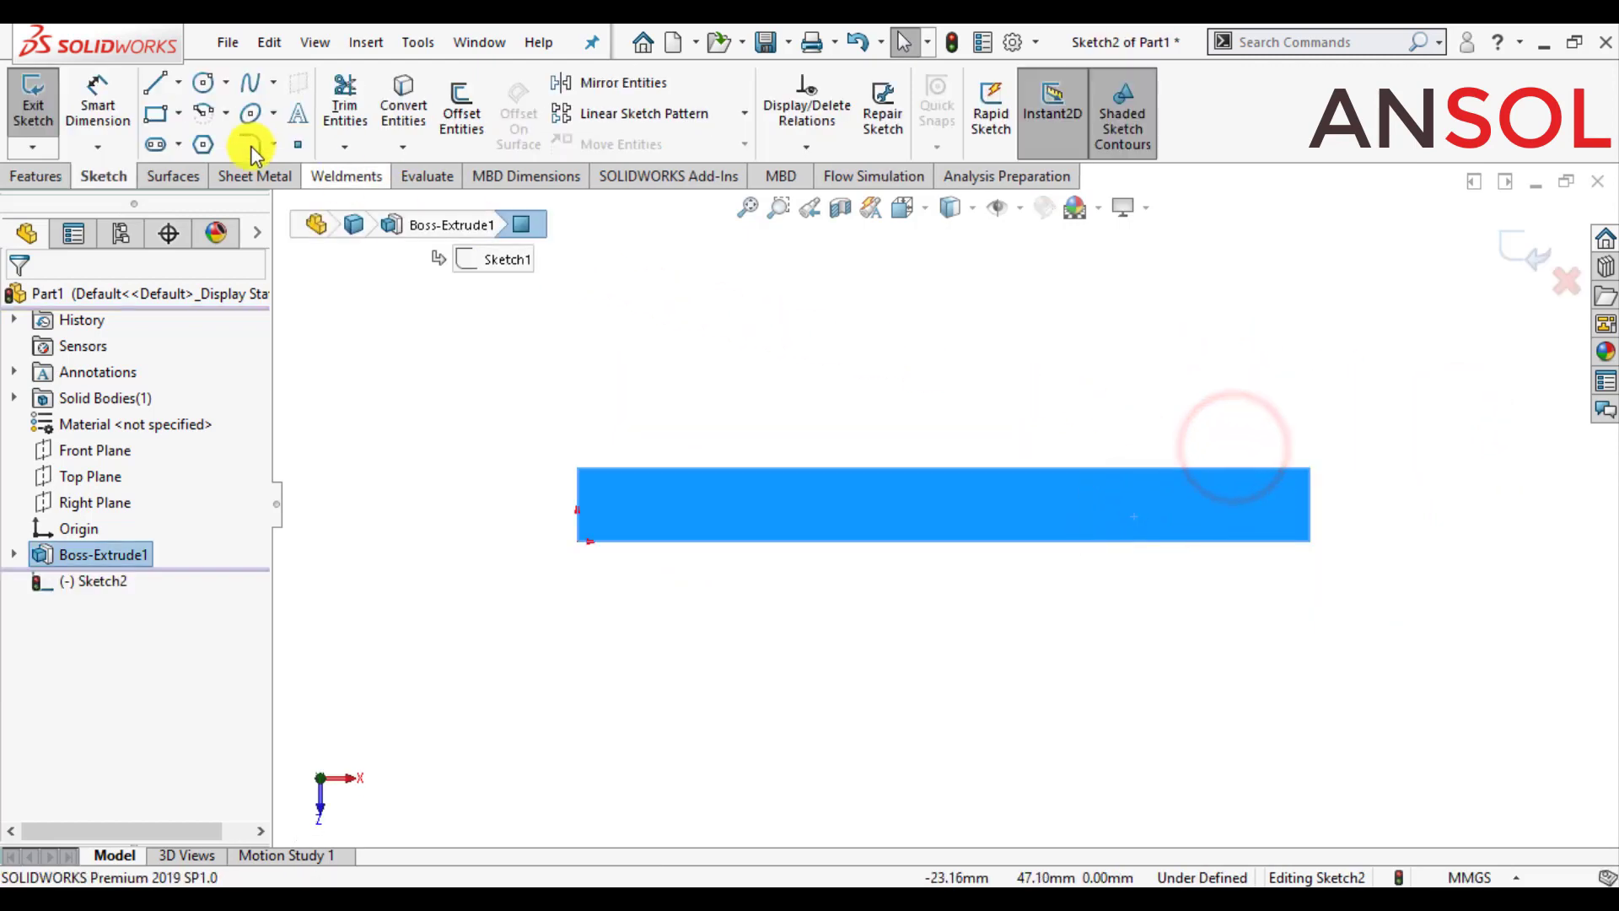
left_click(150, 84)
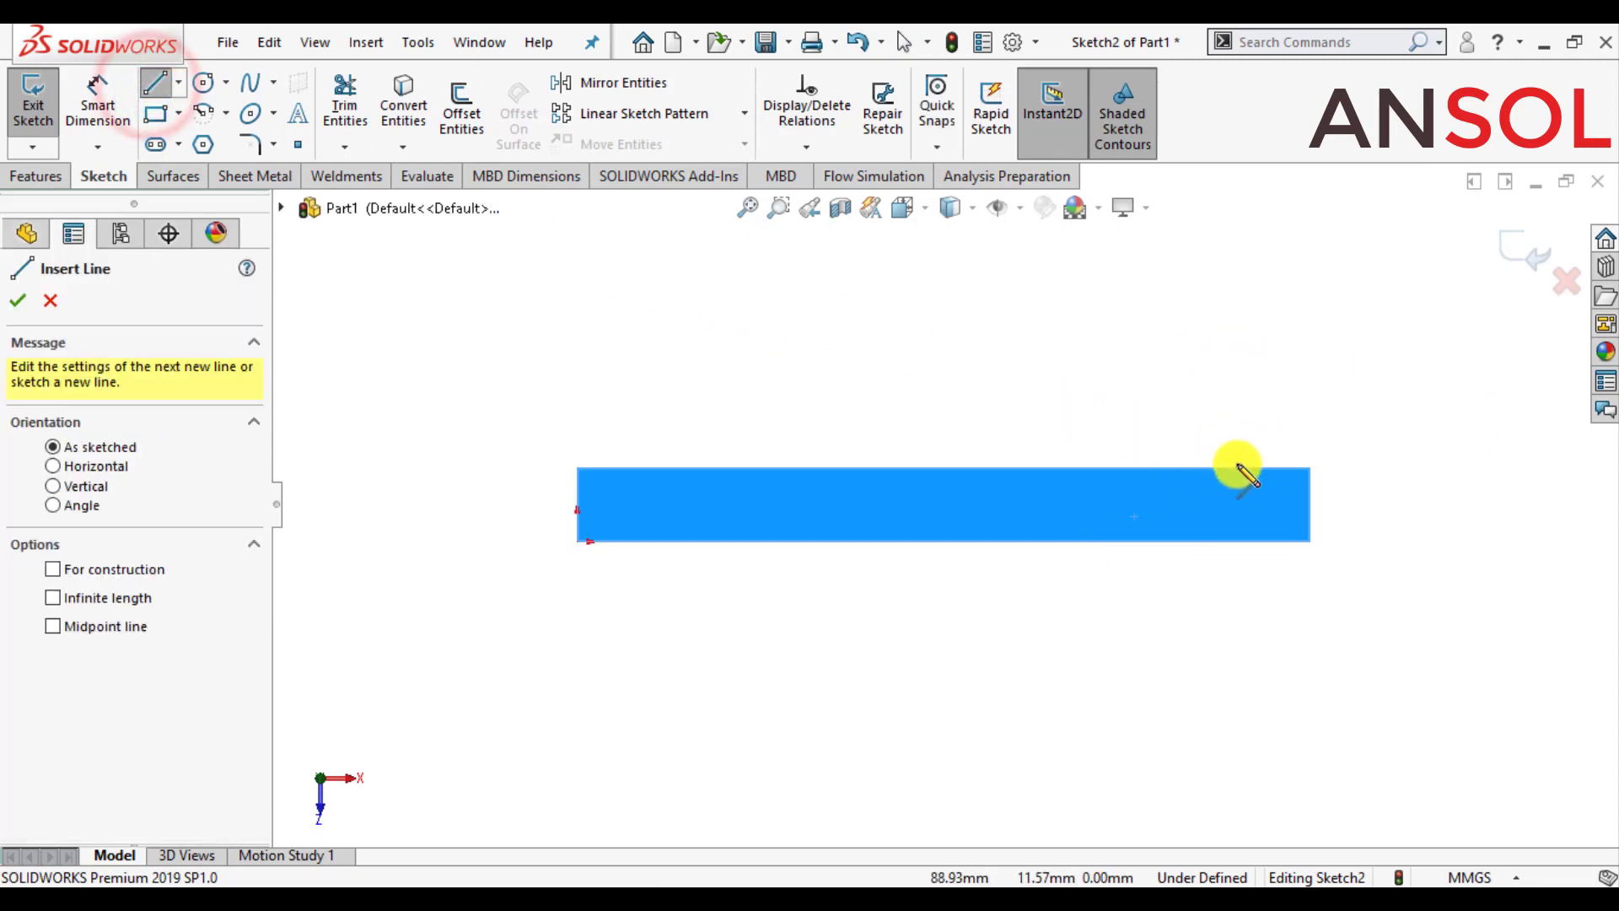
left_click(1240, 468)
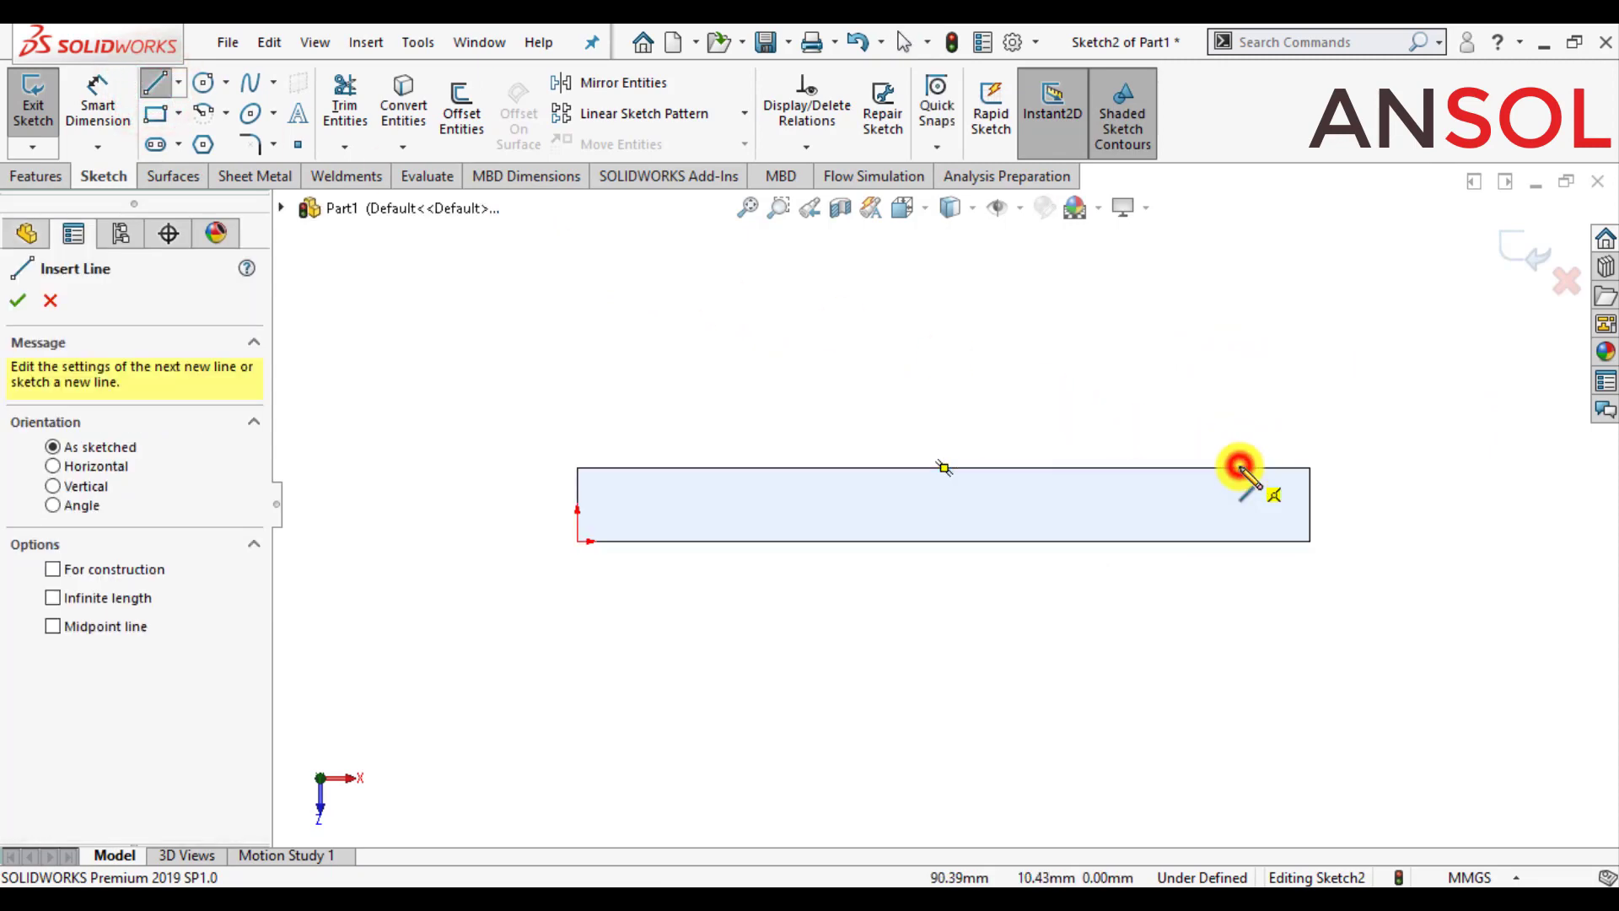
left_click(1238, 541)
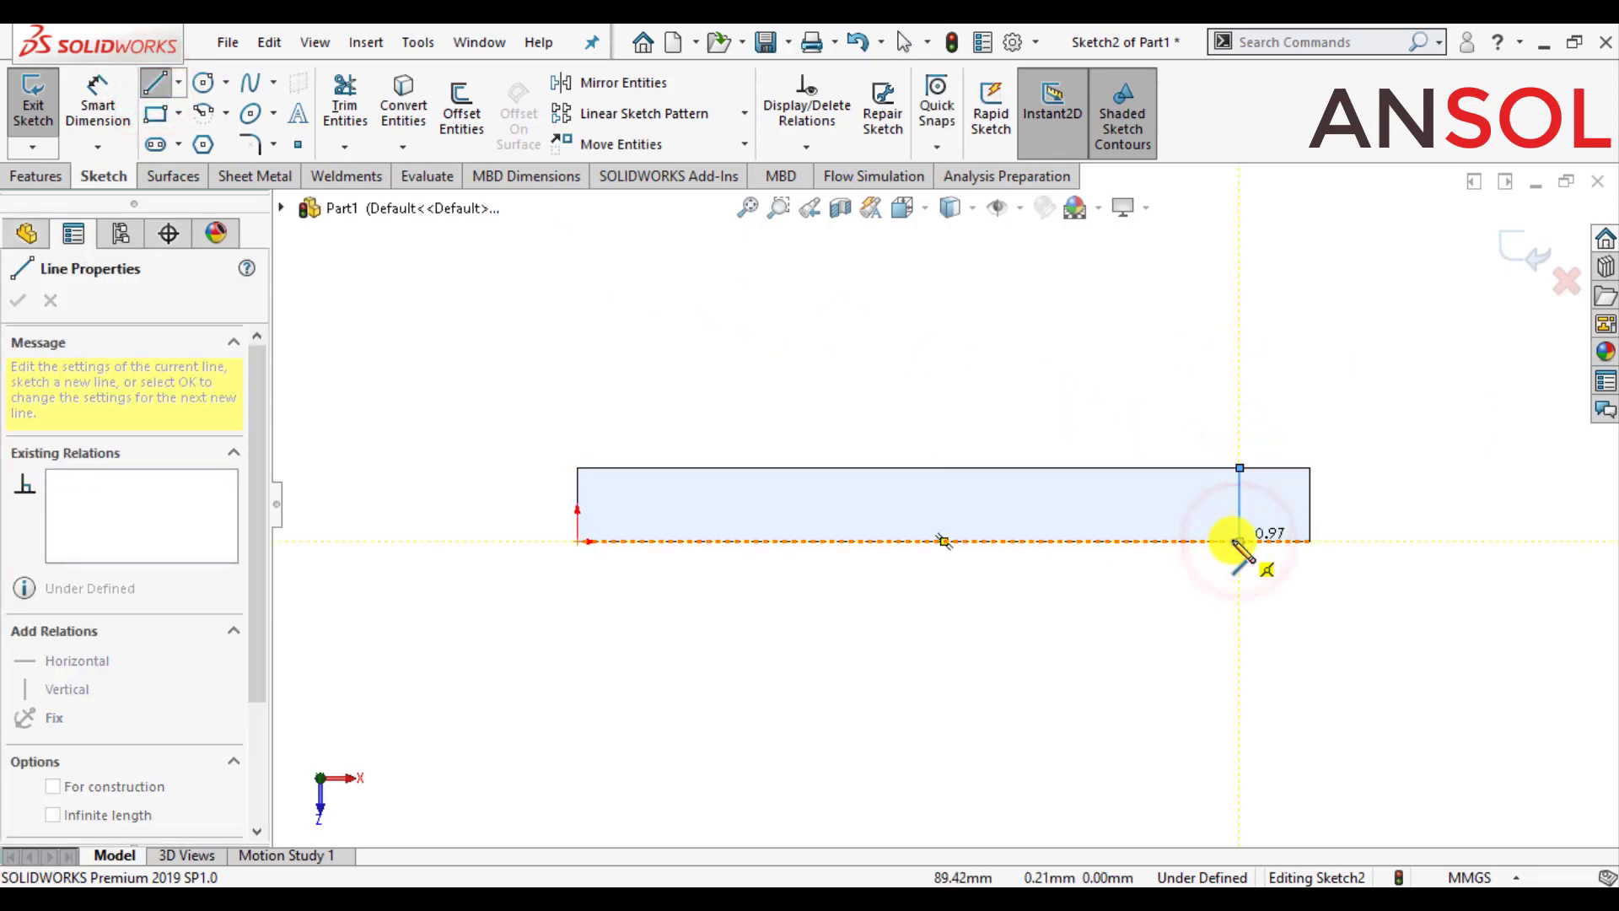
key("Escape")
Dimension the line 10 mm from the bar's right end and exit Sketch2
left_click(101, 92)
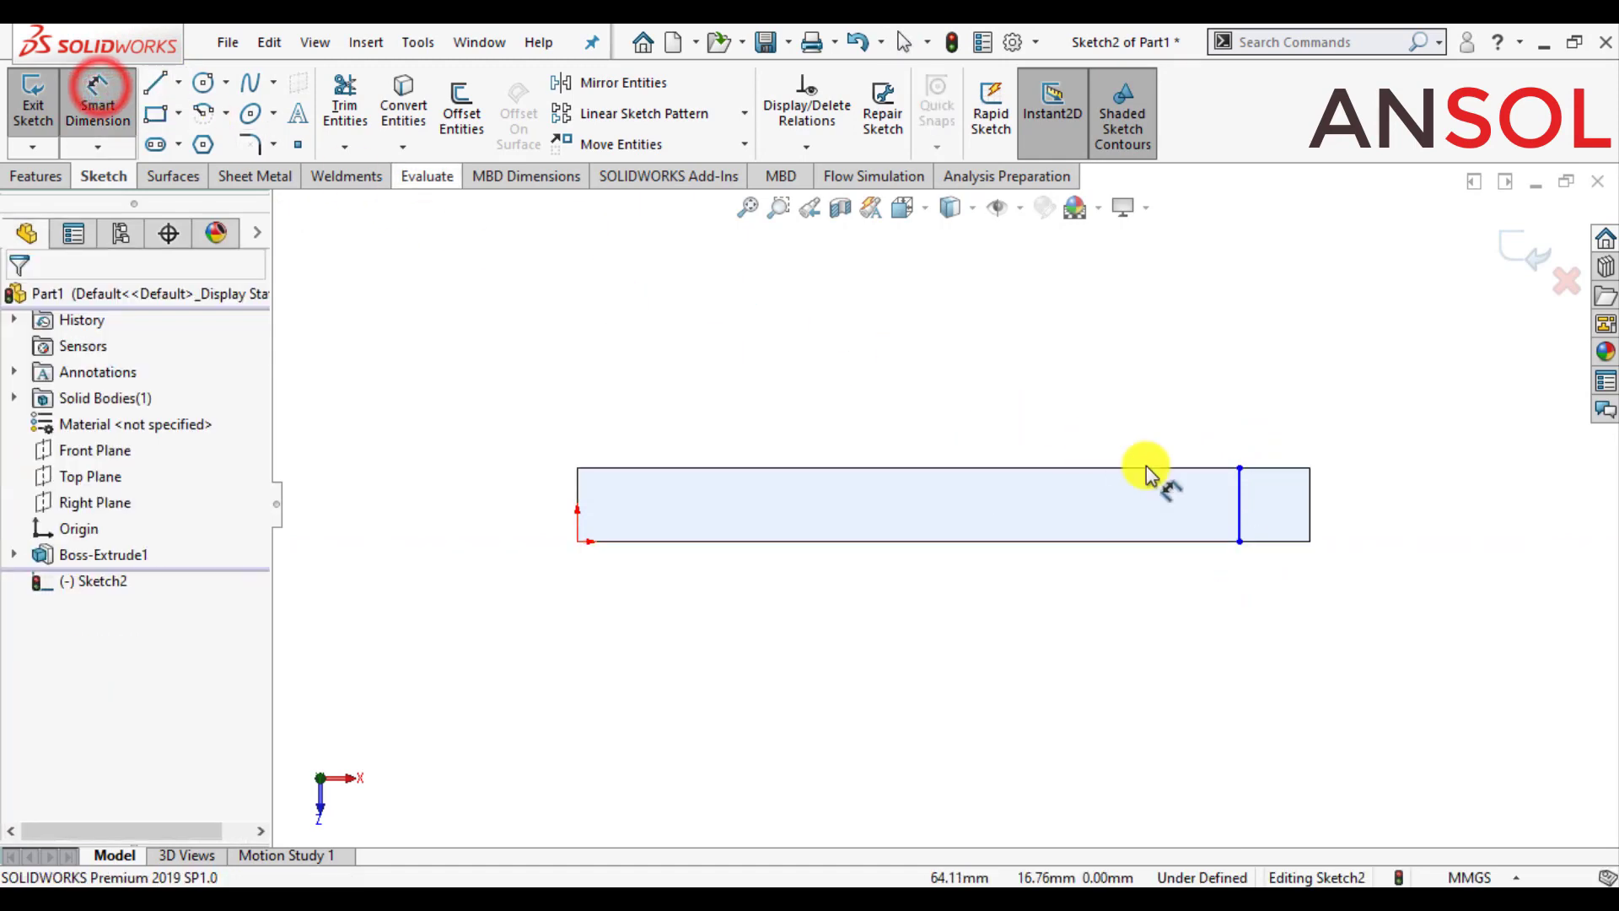
left_click(1310, 496)
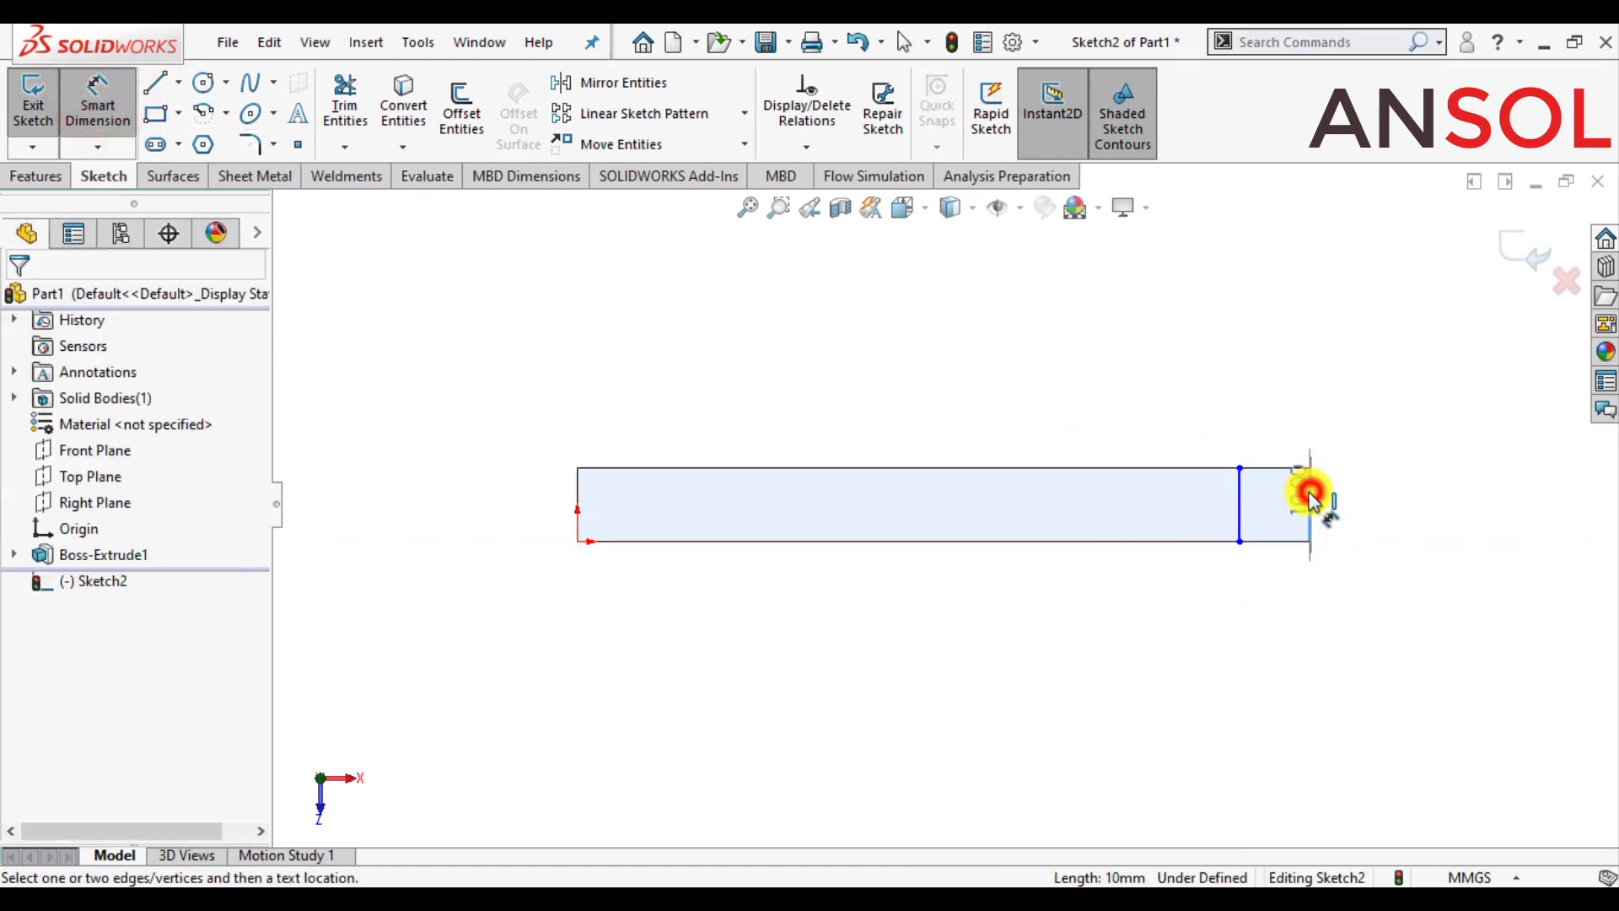
left_click(1239, 523)
left_click(1193, 620)
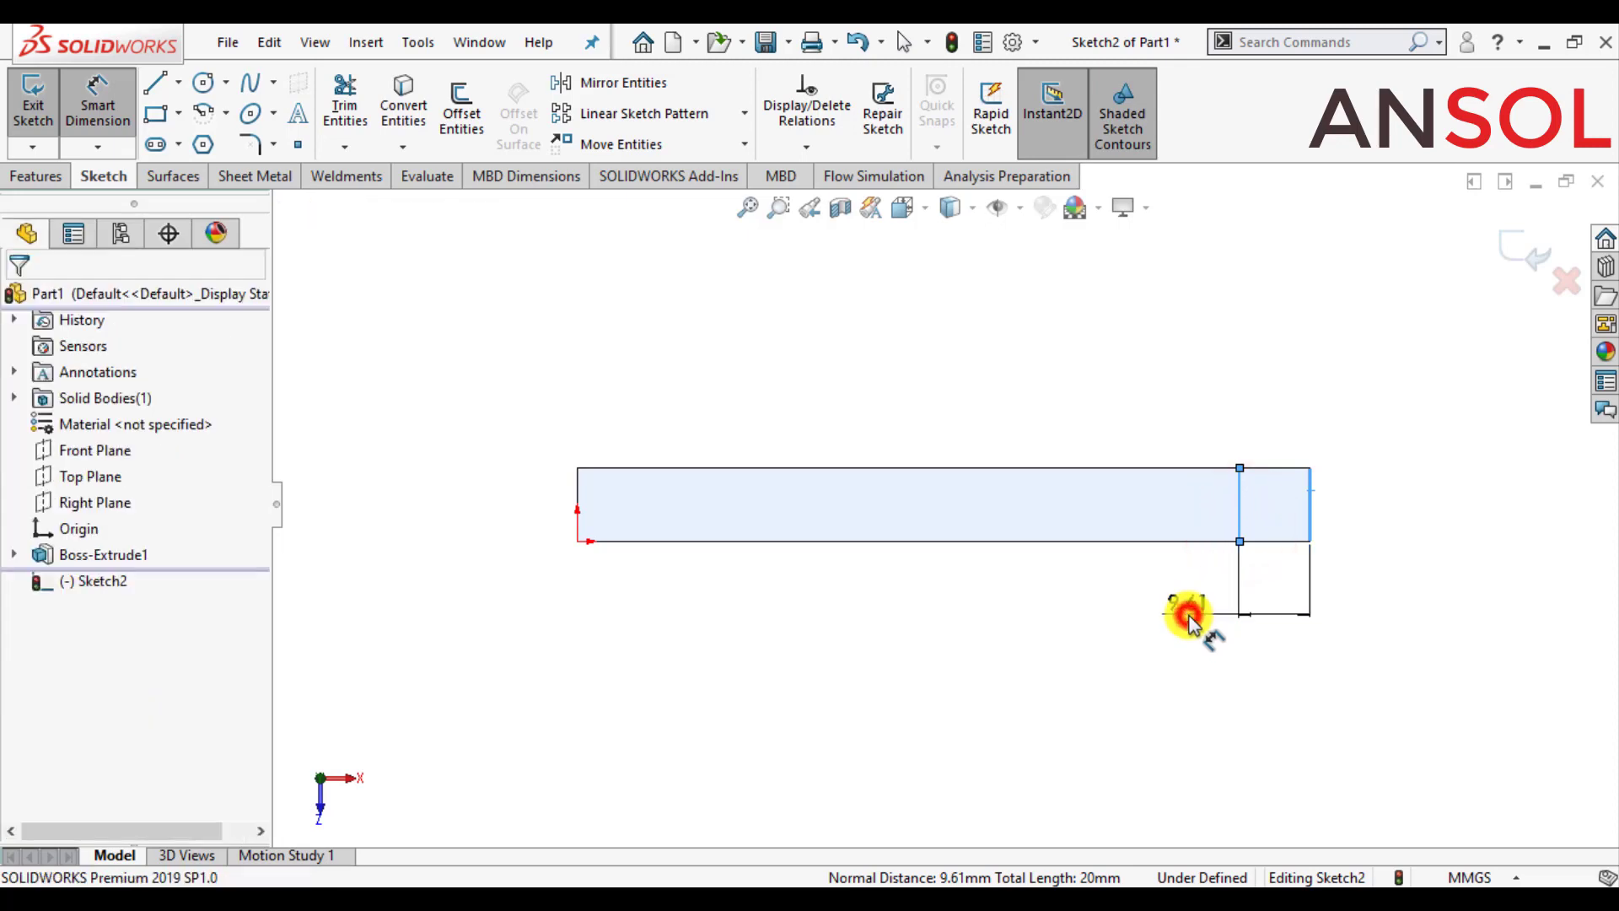
type("10")
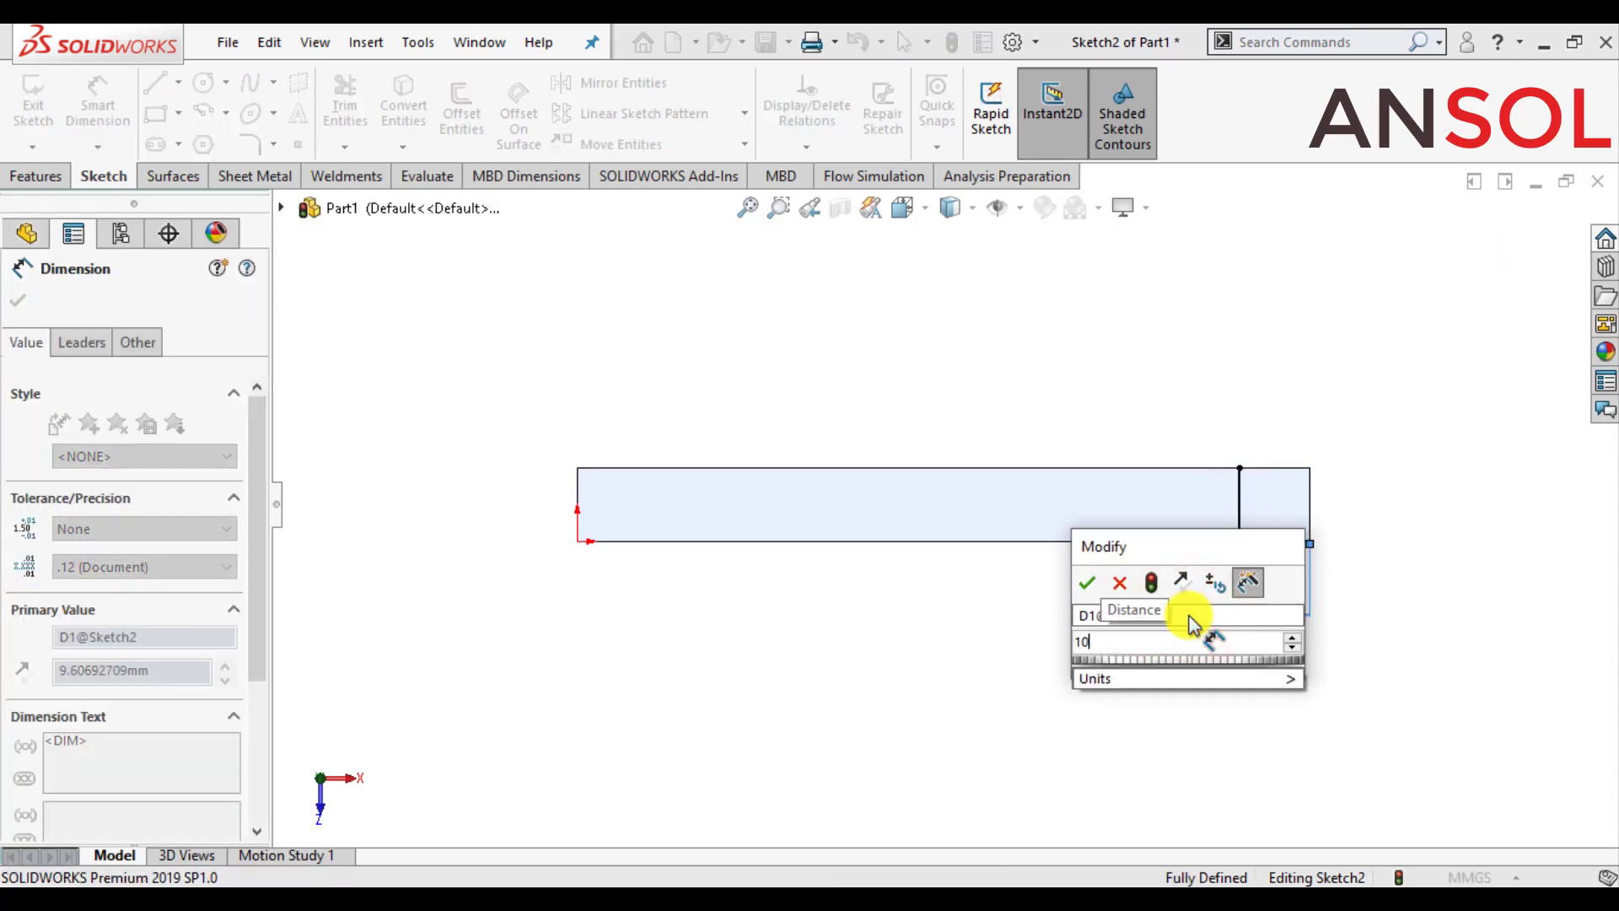
key("Return")
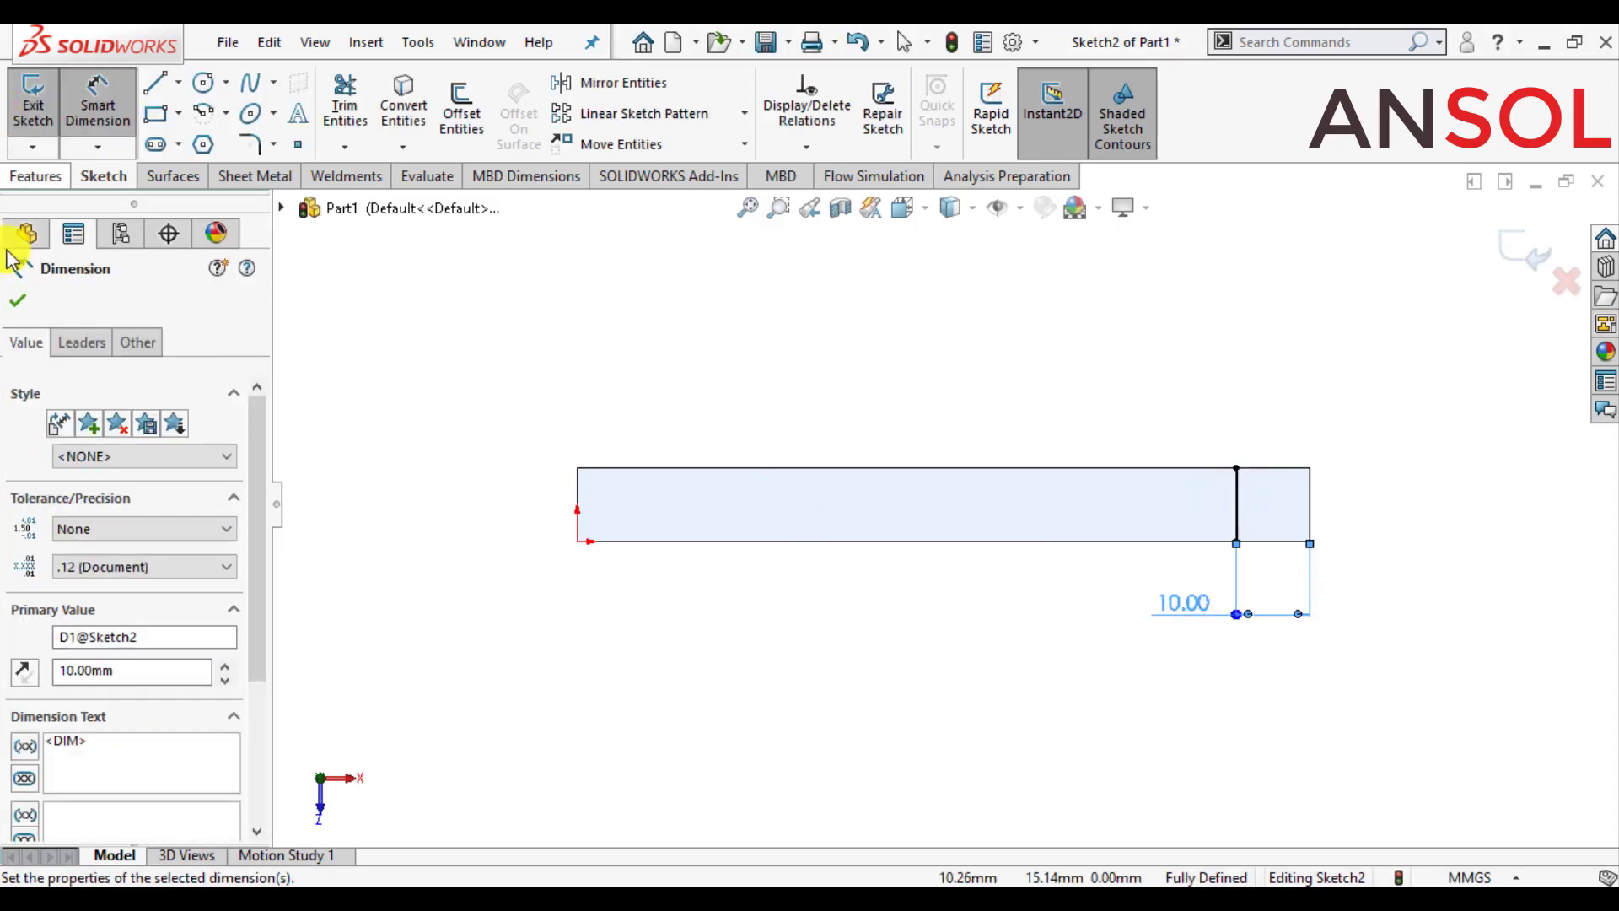
left_click(19, 305)
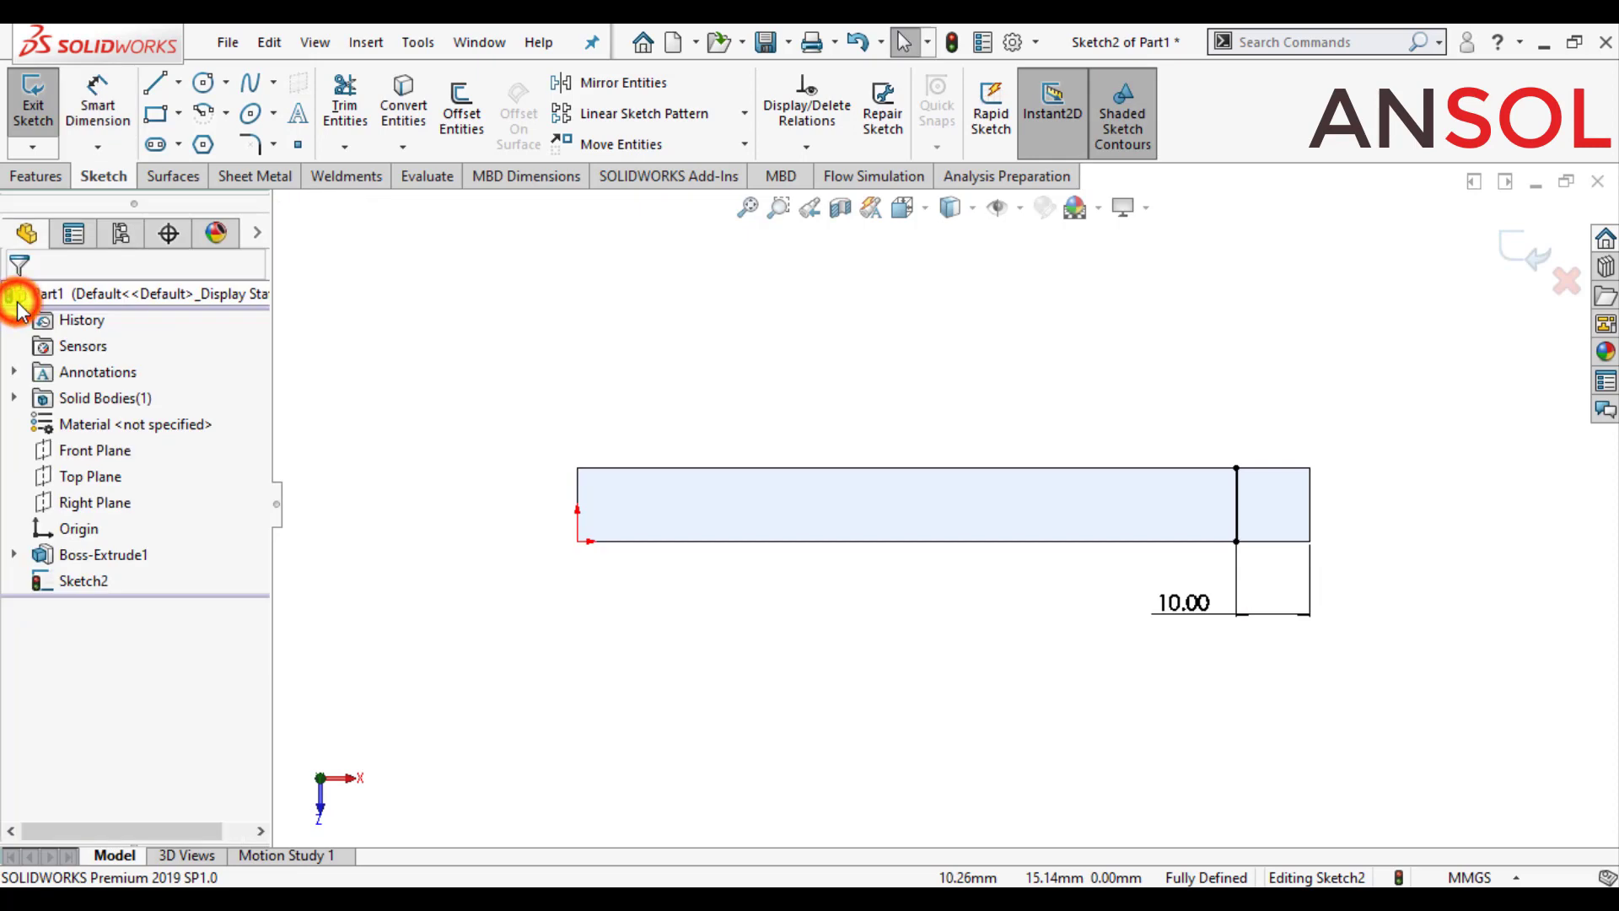
left_click(1523, 247)
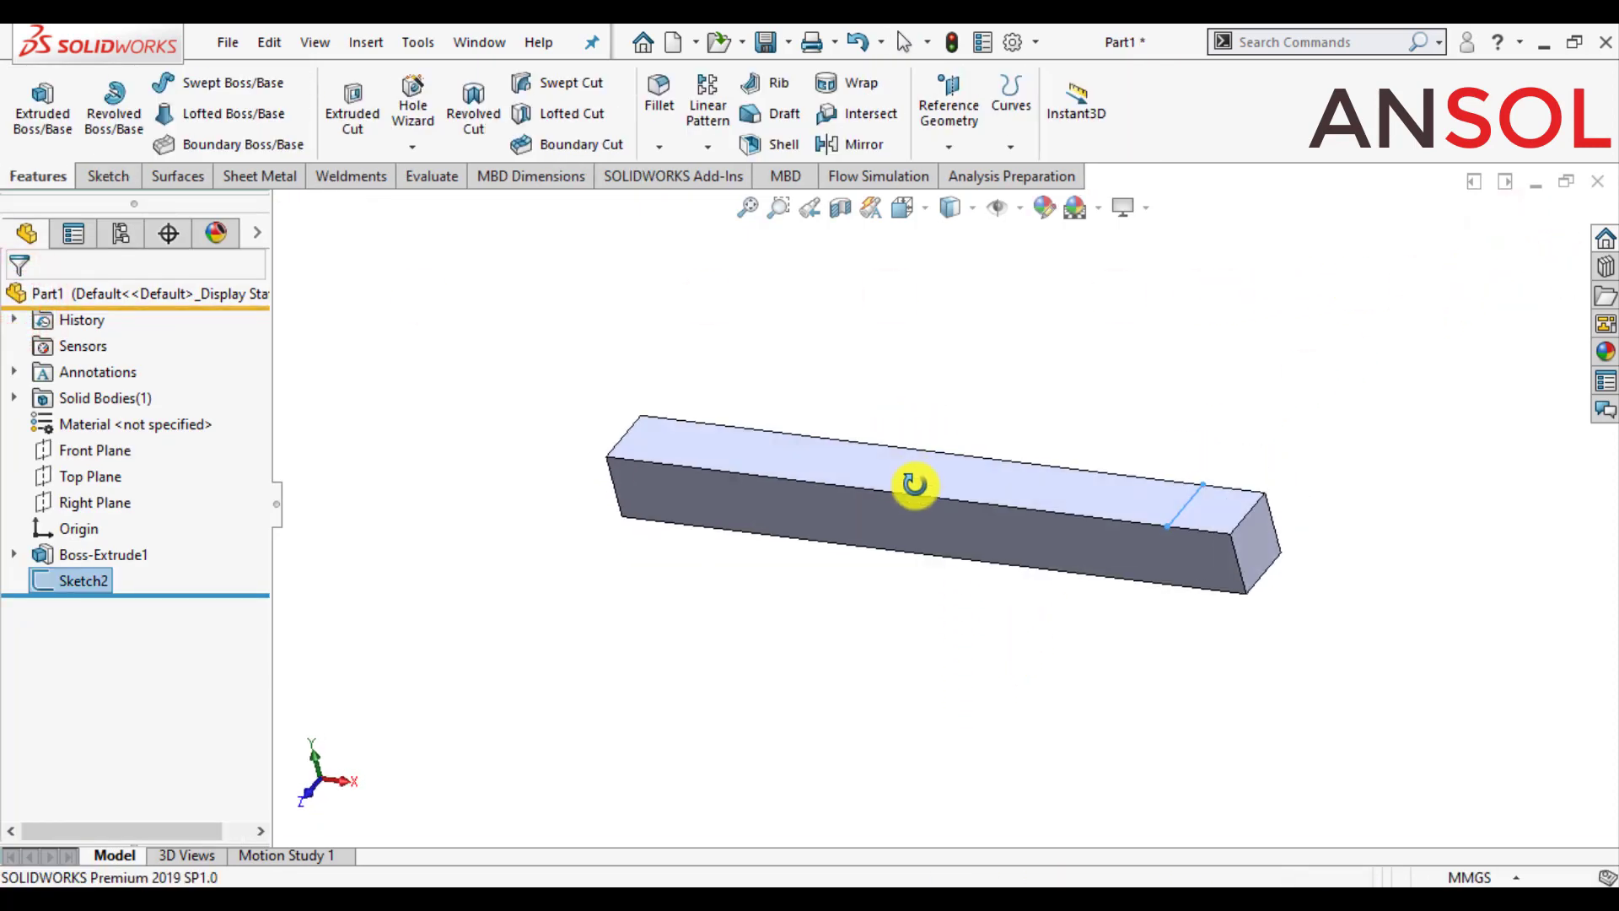
middle_click_drag(964, 550, 958, 506)
Split the bar's top face with Sketch2 using Split Line
left_click(1266, 37)
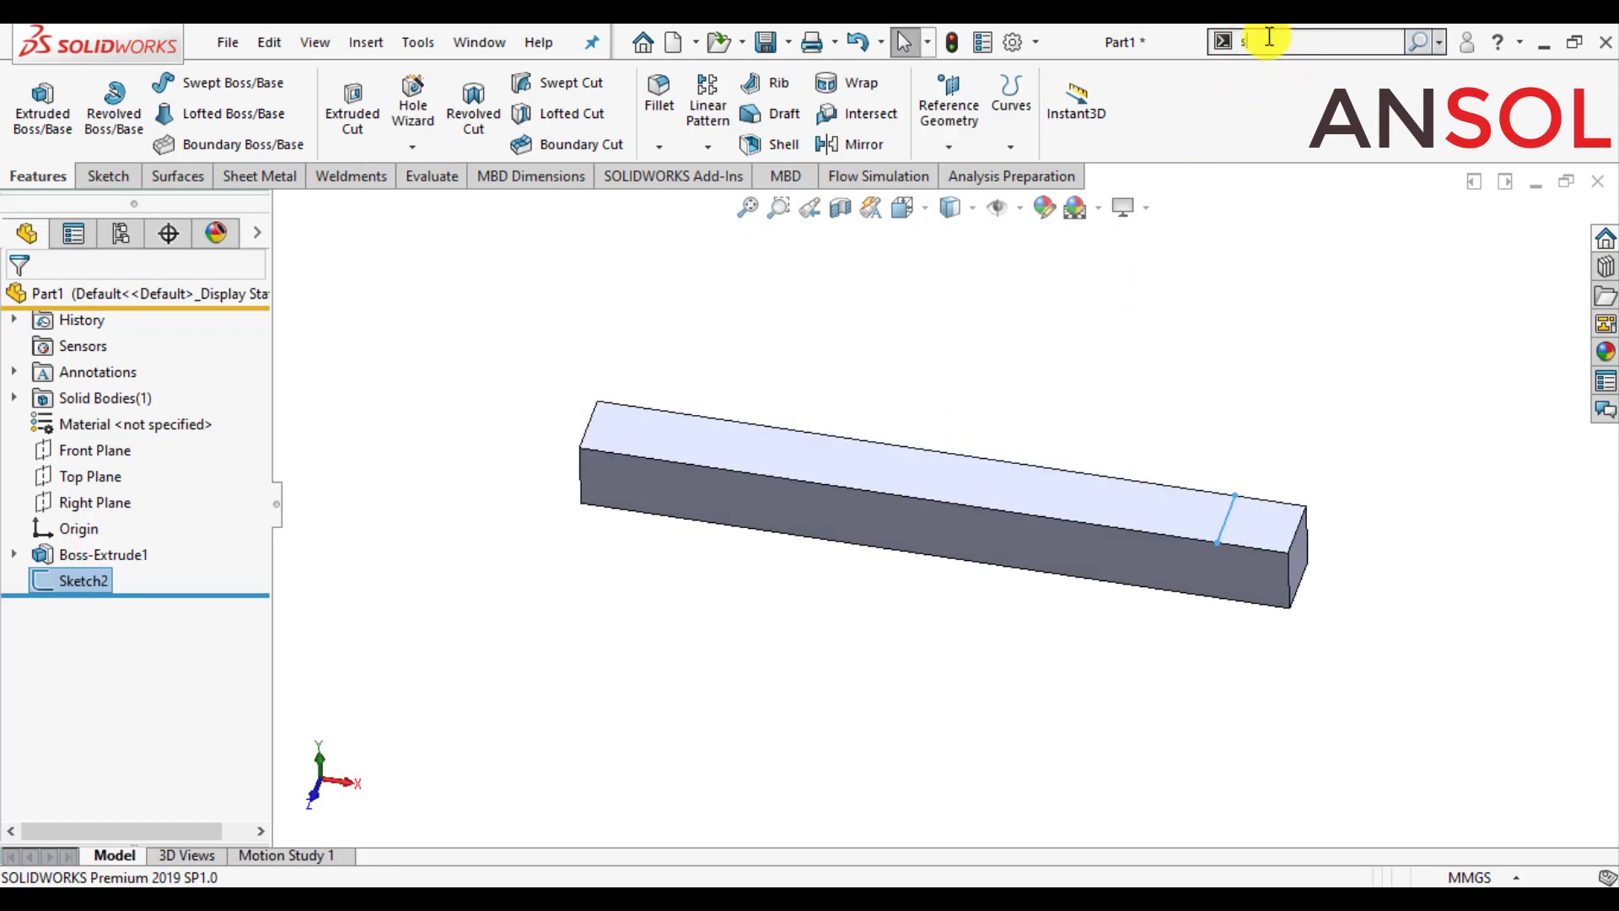
type("pli")
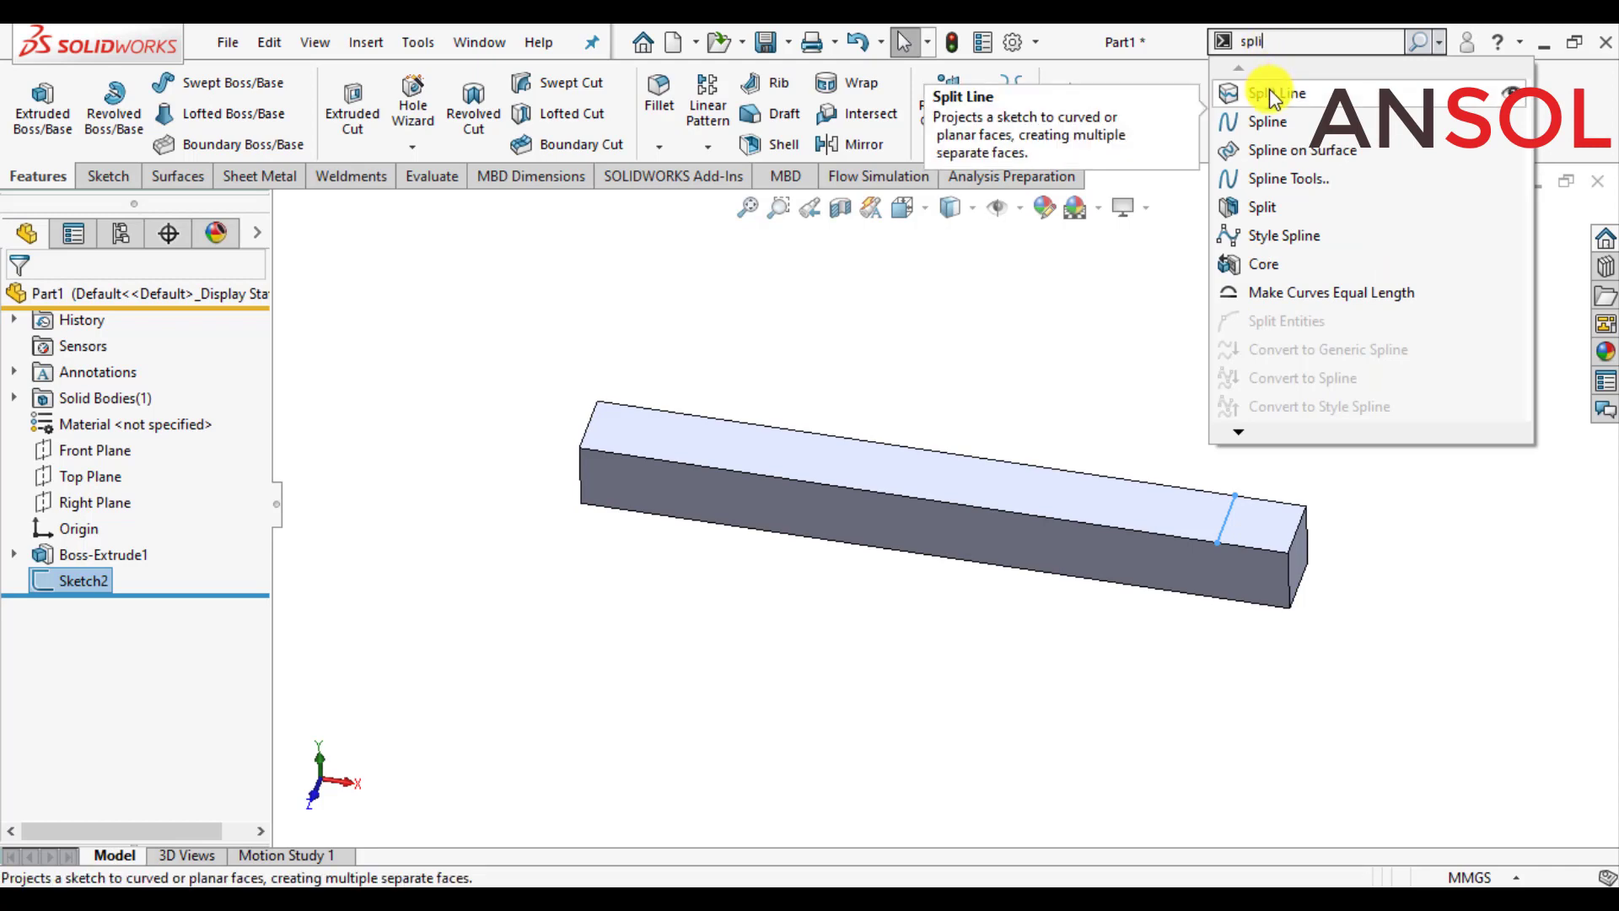
left_click(1268, 88)
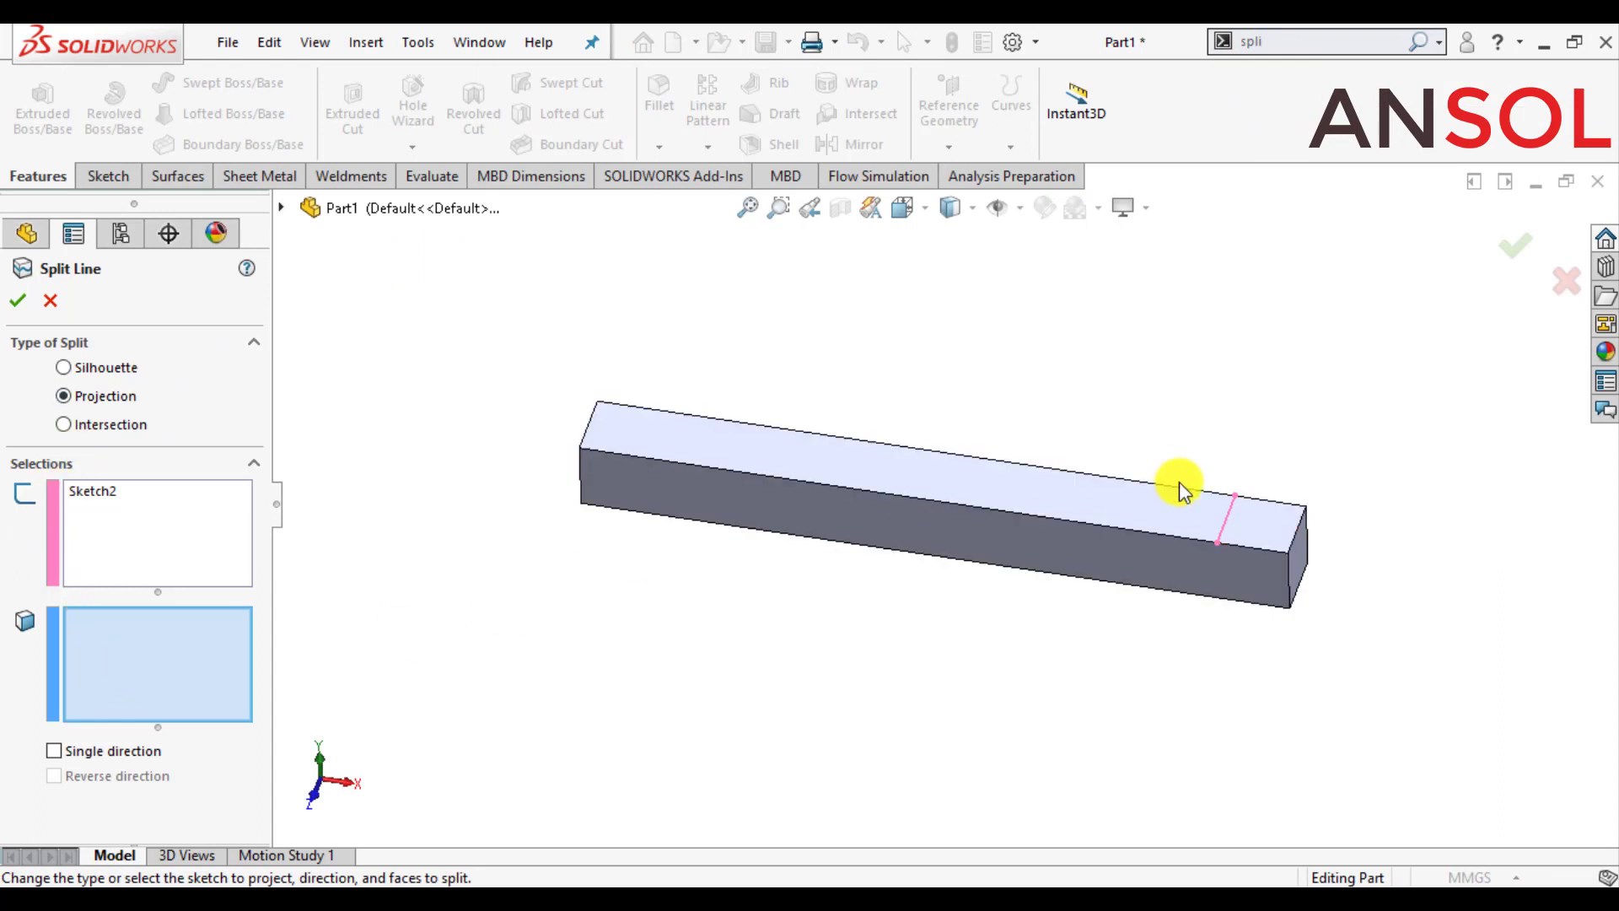
left_click(1176, 509)
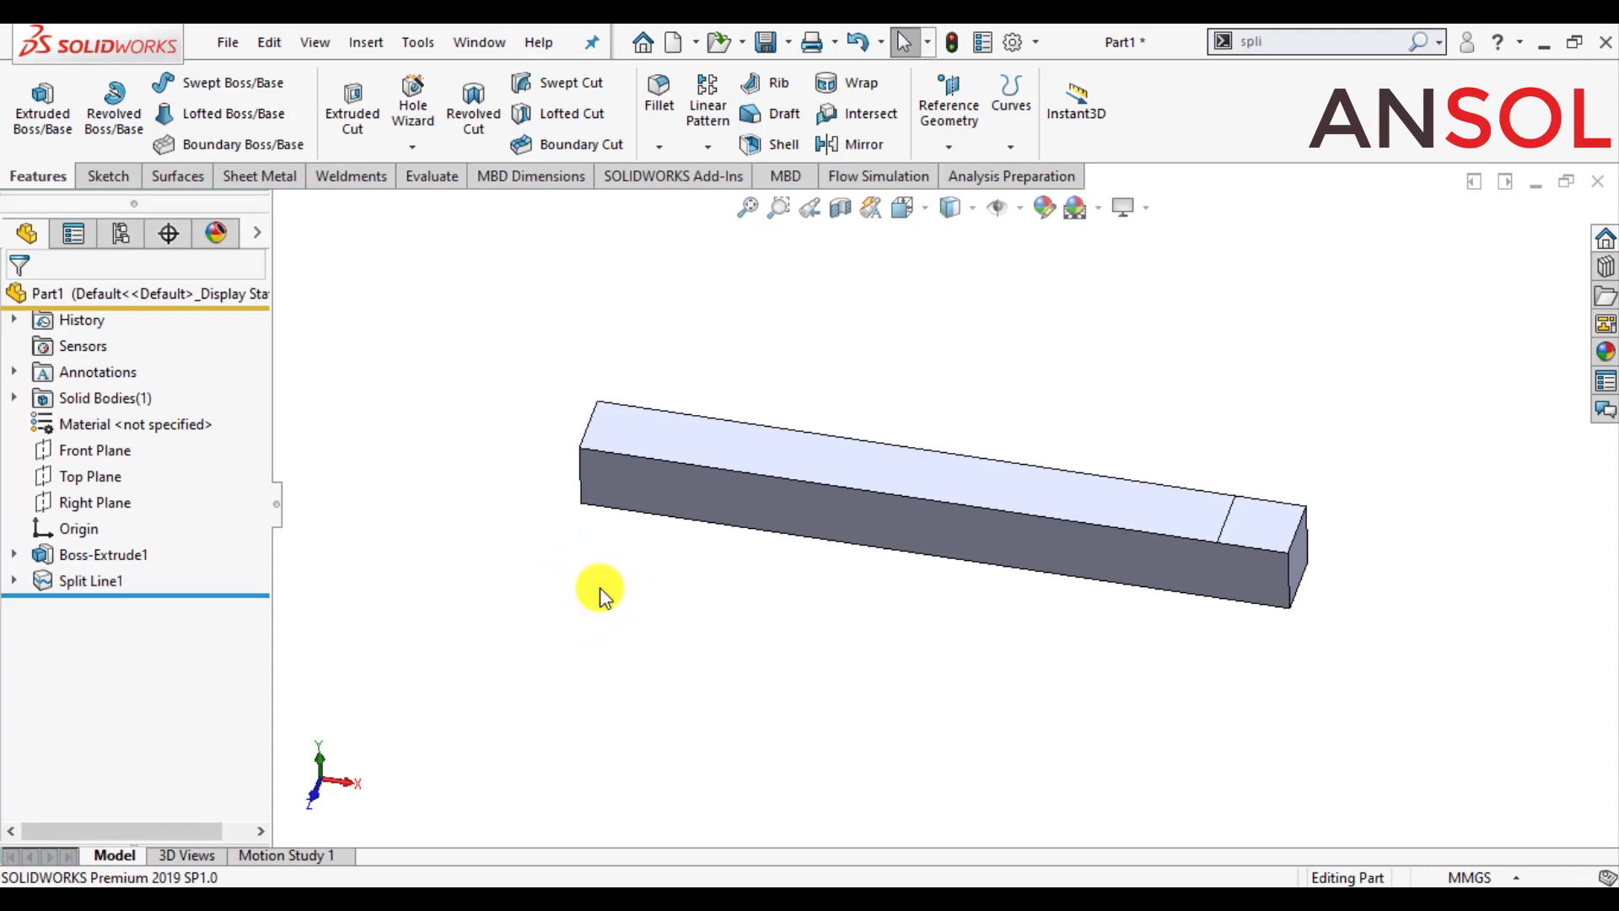
Select the bar's front face and view it Normal To
left_click(997, 534)
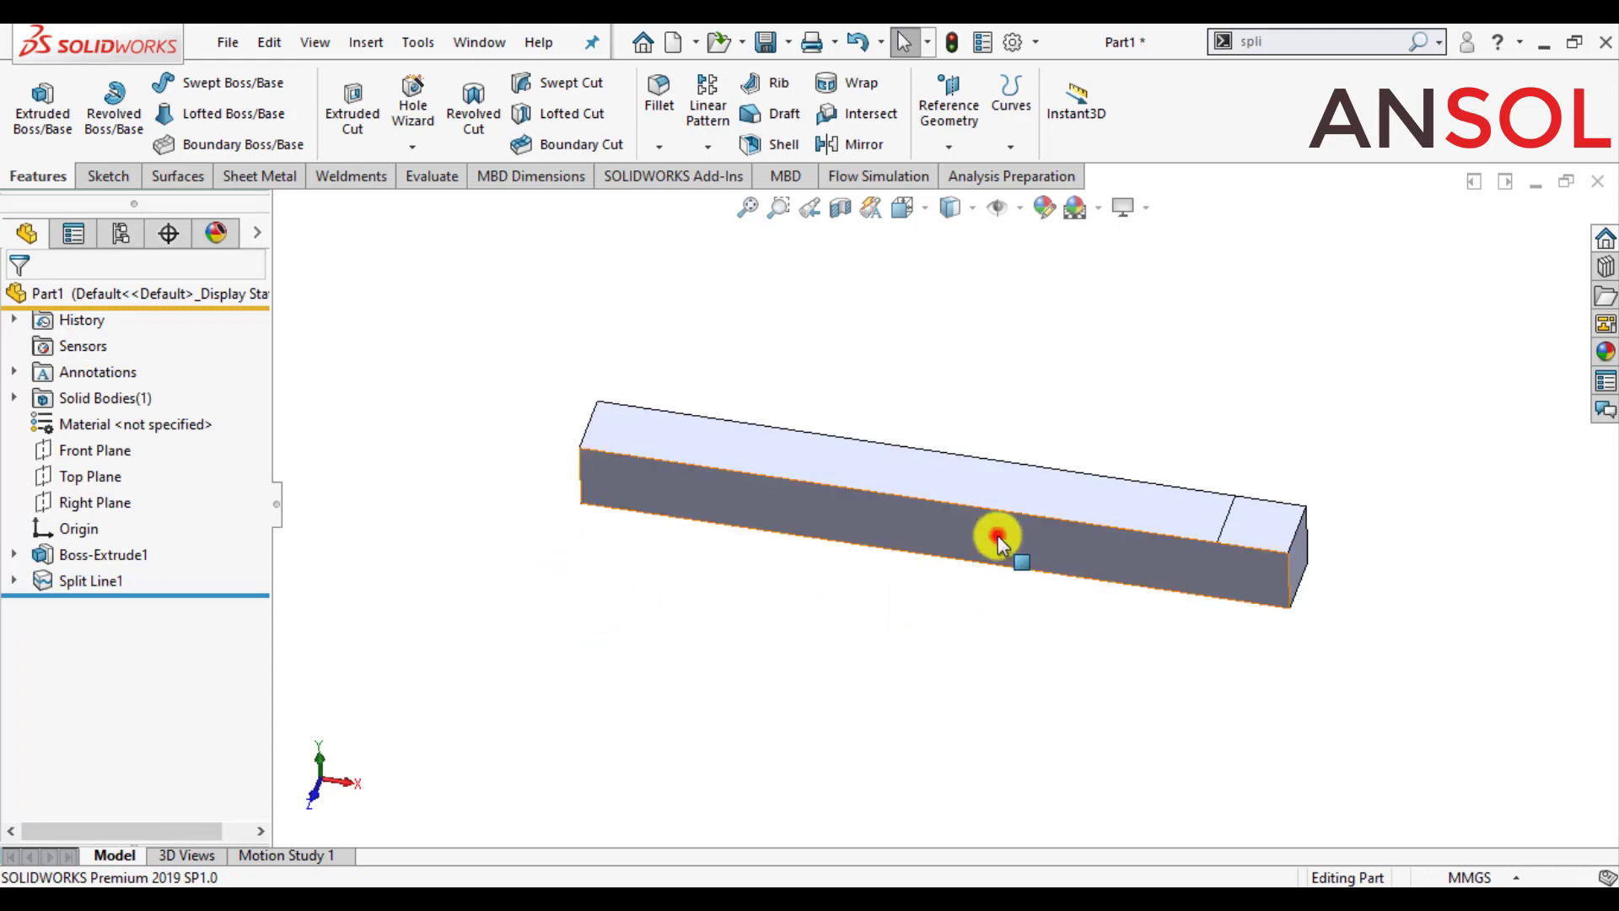
left_click(1209, 465)
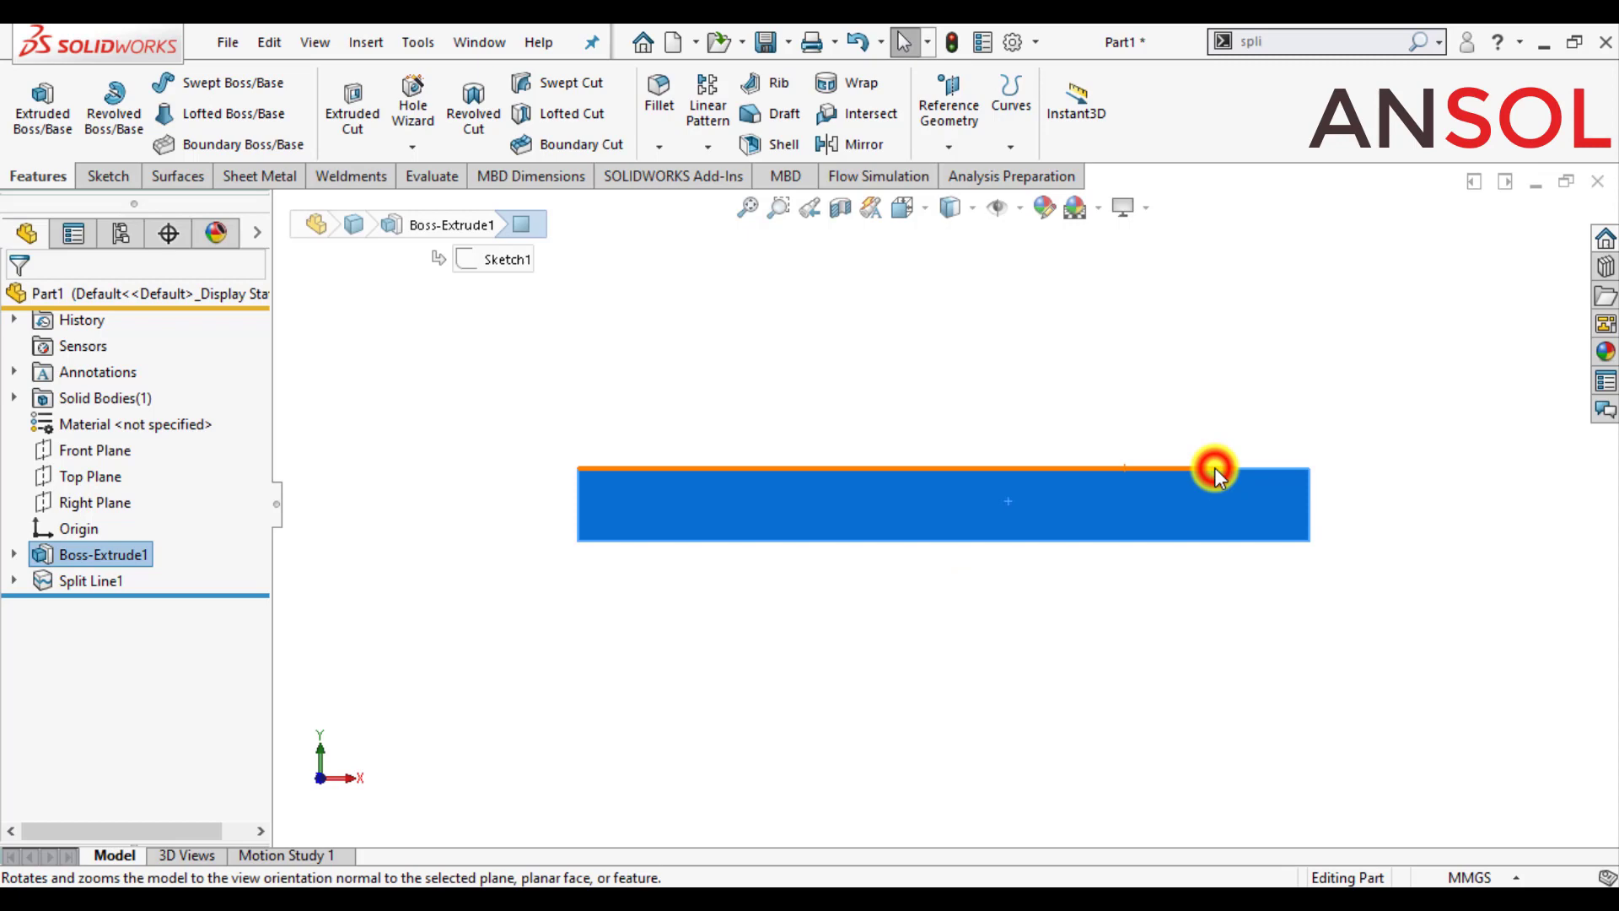
left_click(1049, 670)
left_click(971, 520)
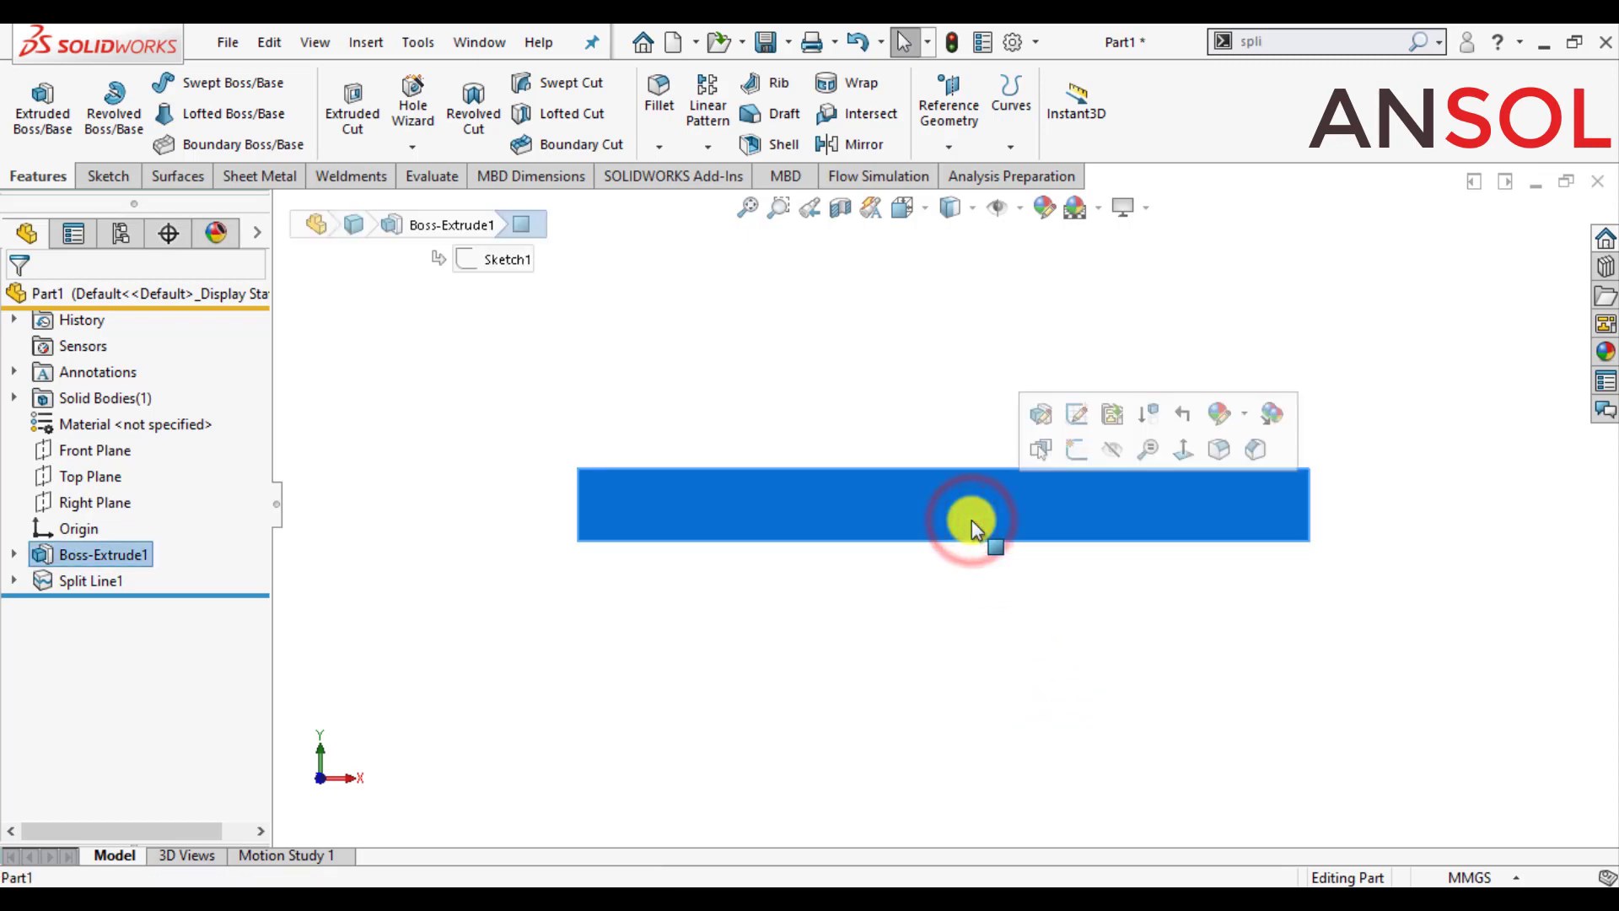
Sketch a horizontal line on the front face from the left end's midpoint to the right end
left_click(1074, 448)
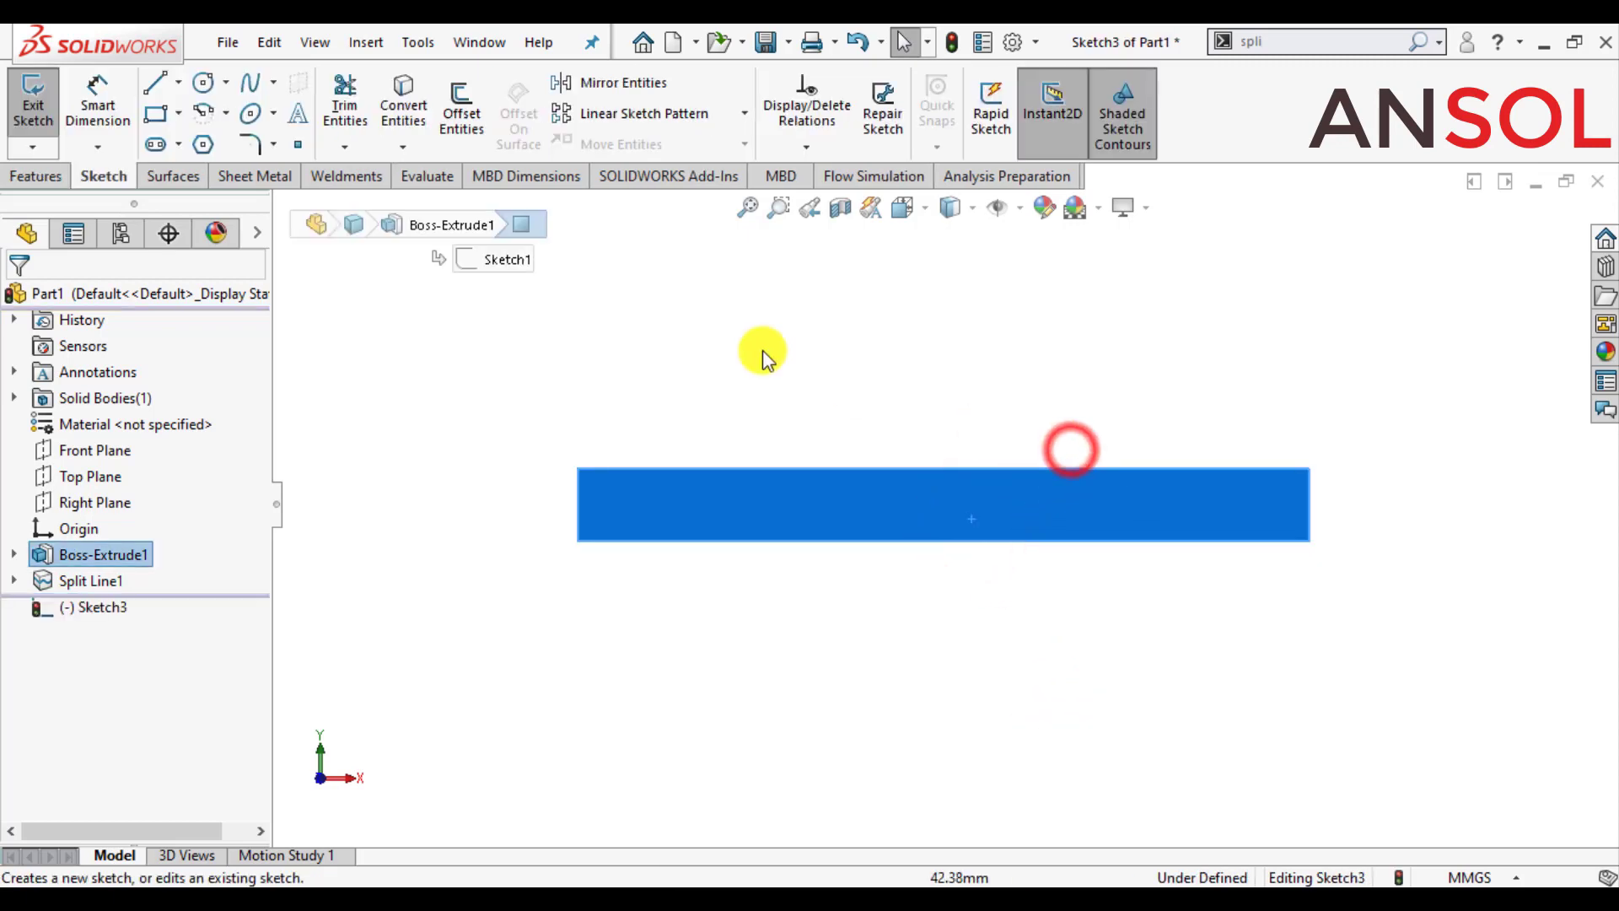
left_click(153, 91)
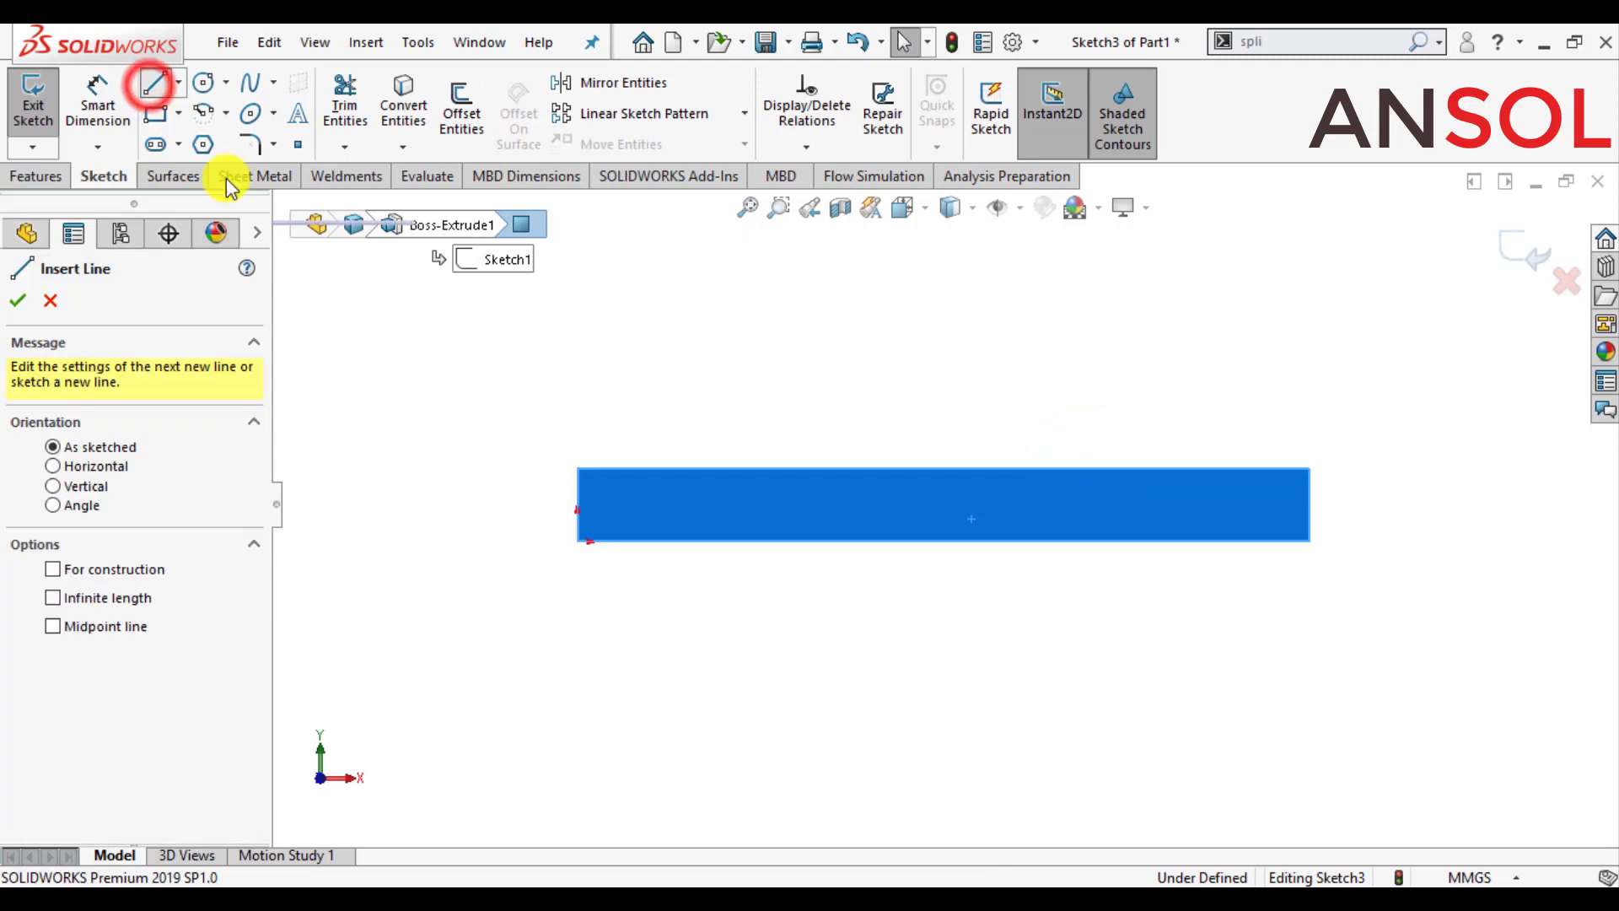
left_click(581, 506)
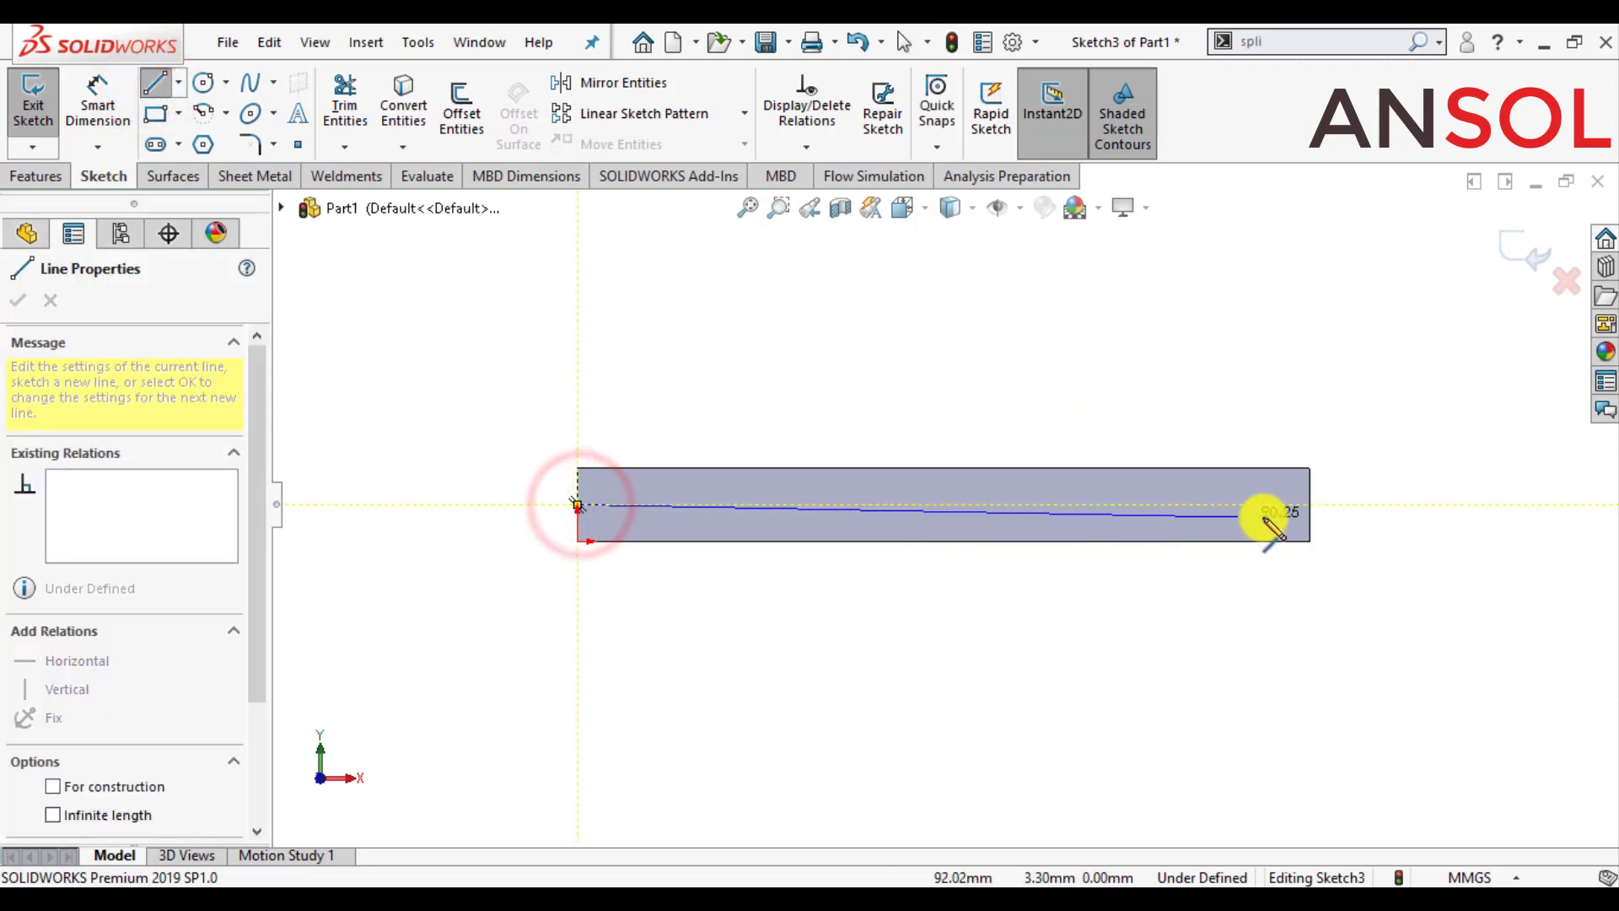
left_click(1303, 510)
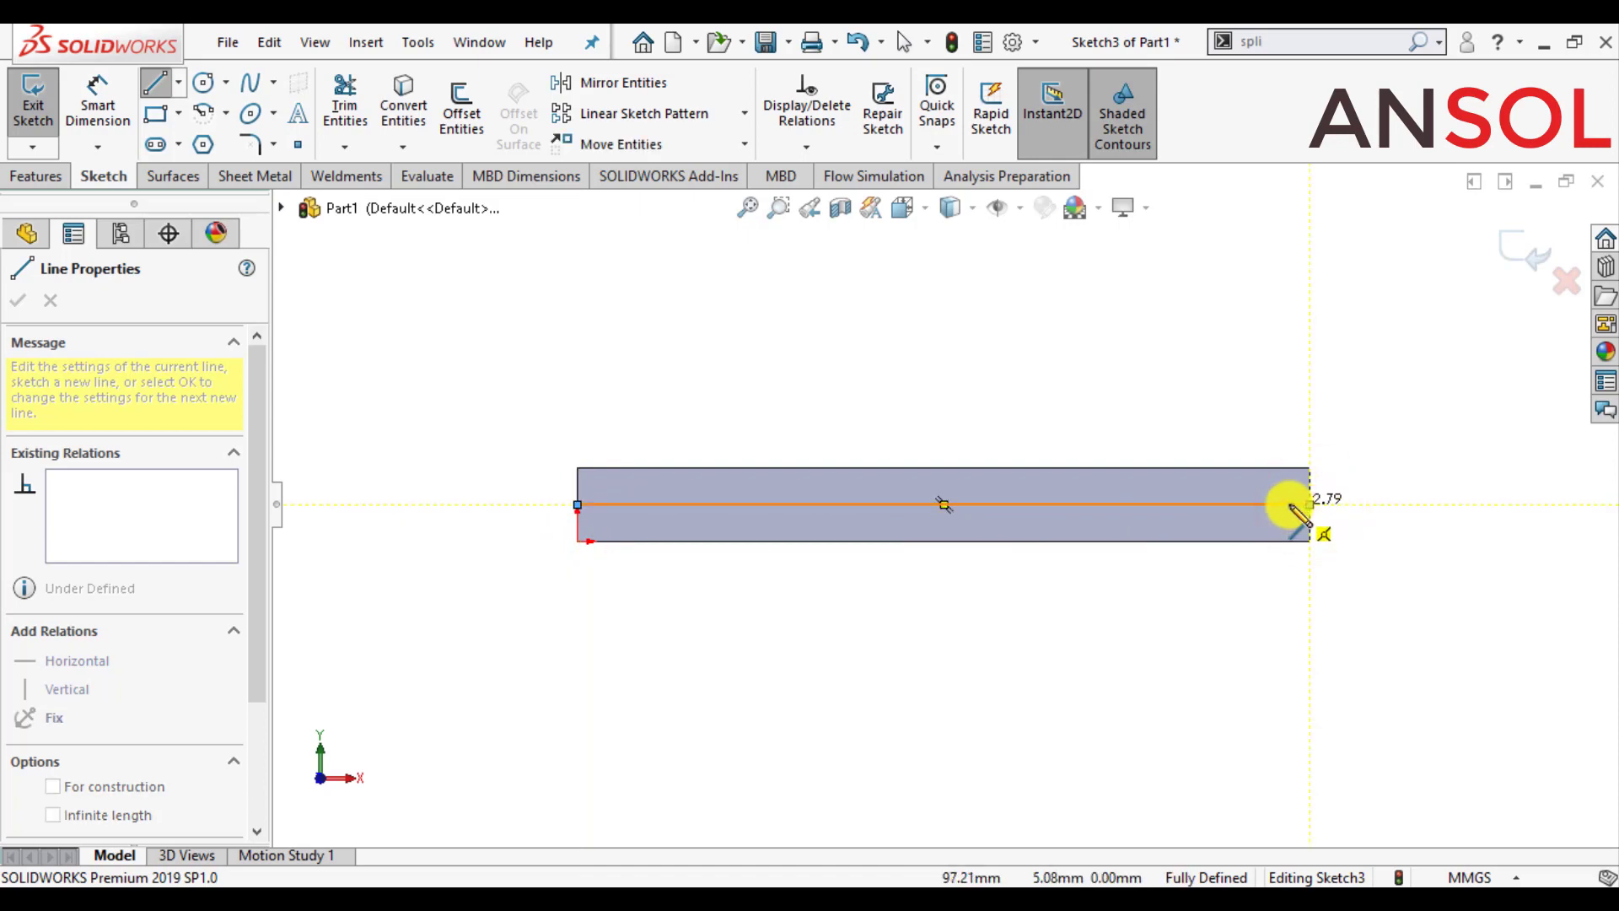
key("Escape")
key("Escape")
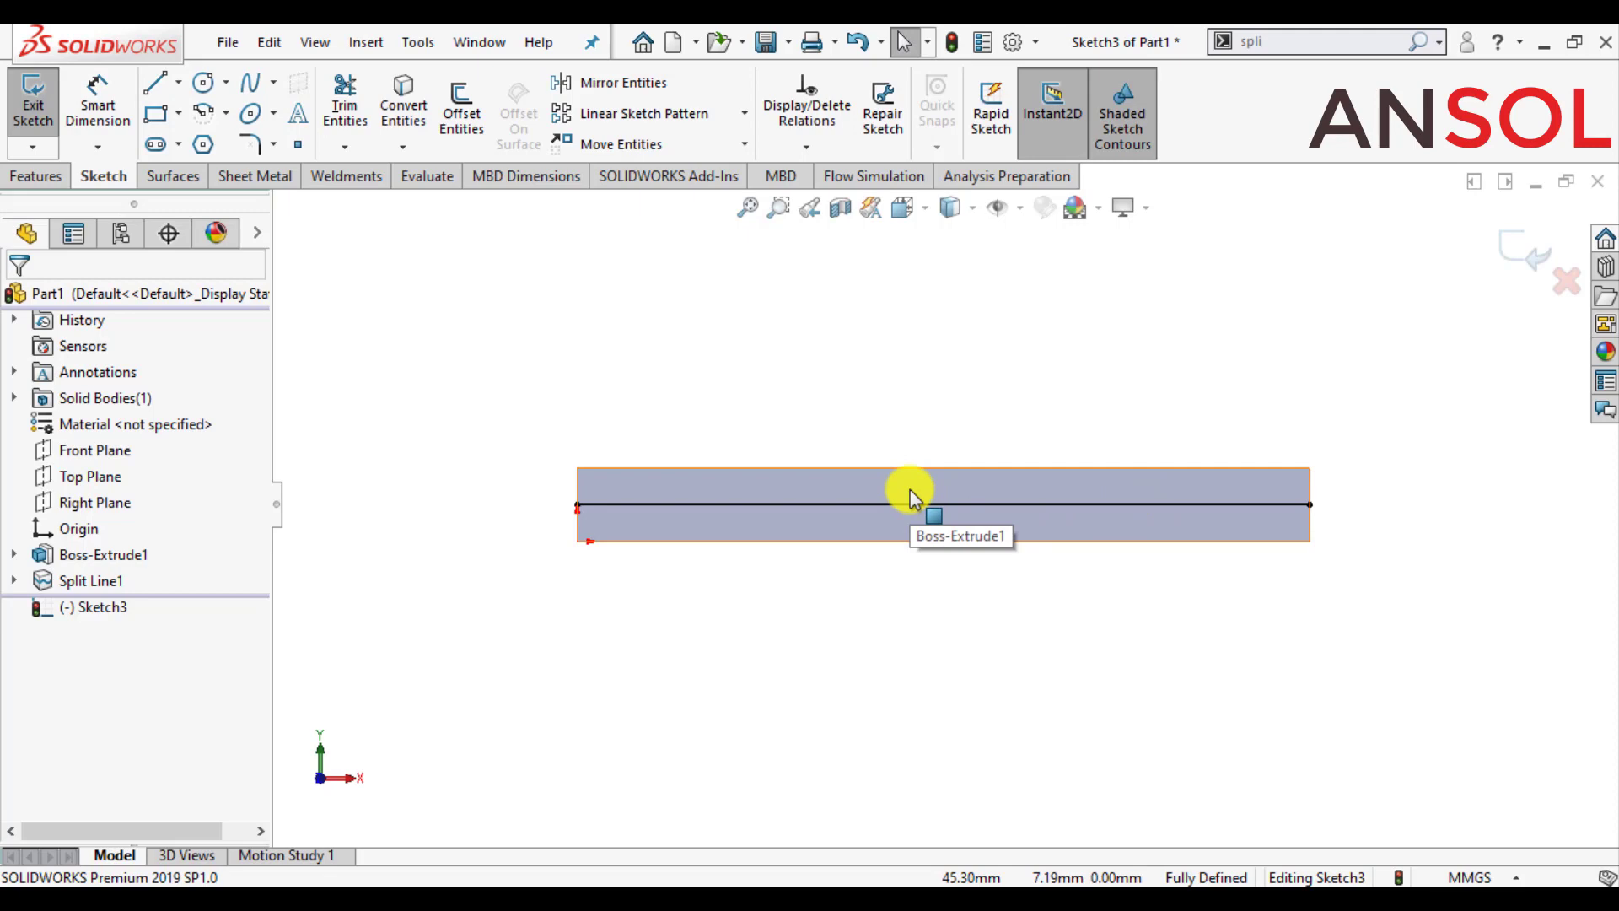
left_click(1518, 247)
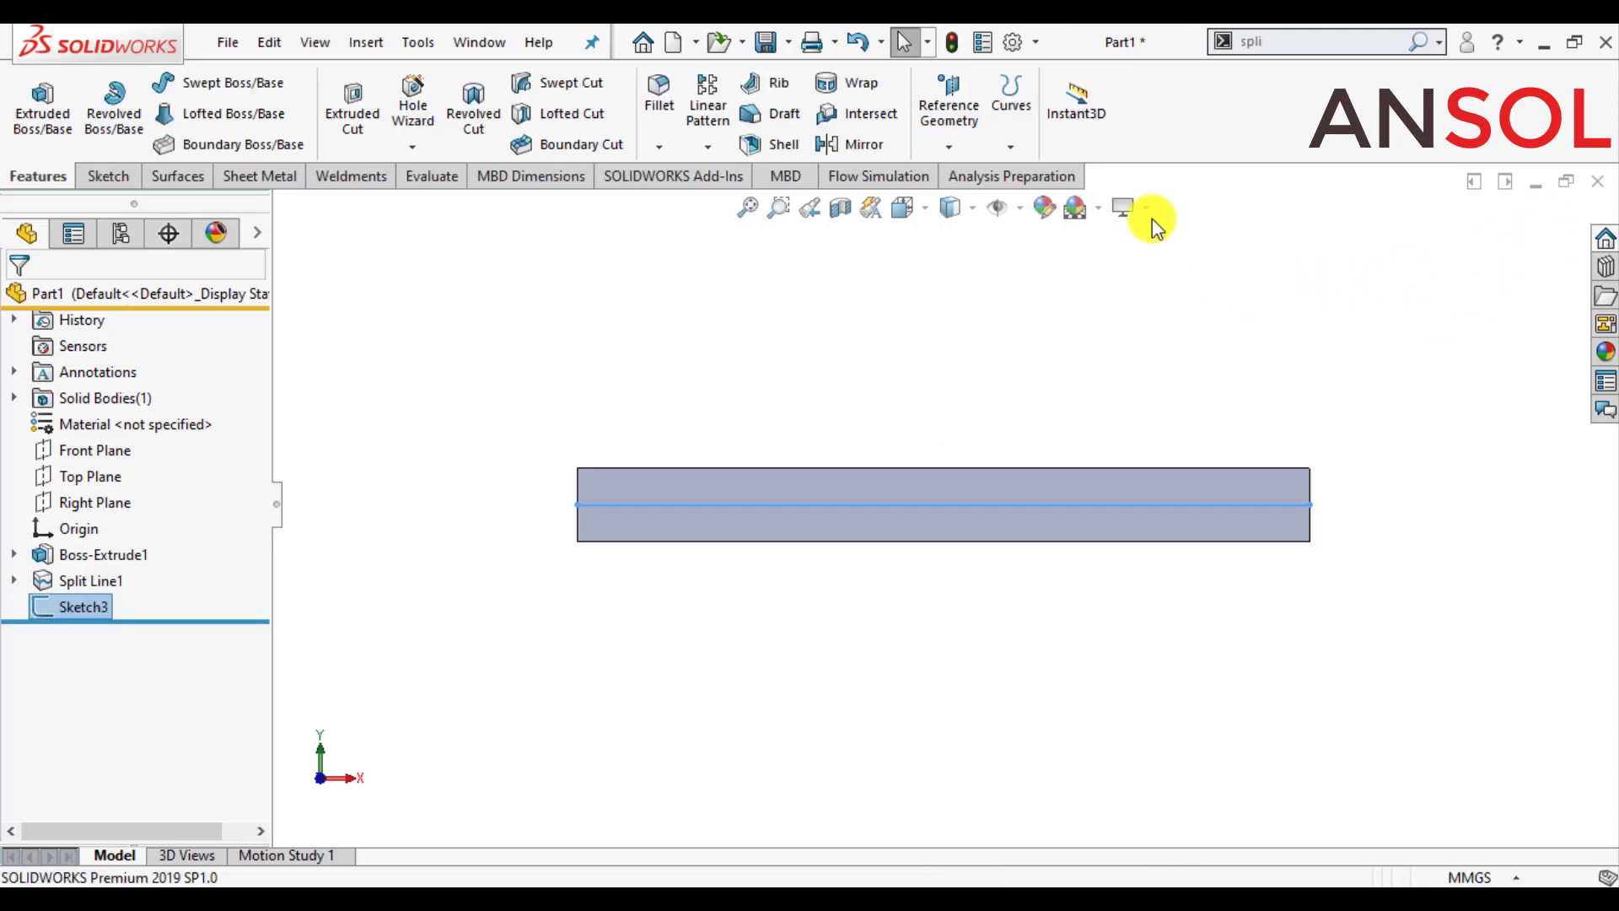
Create Split Line2 dividing the front face along the centre line
left_click(1292, 41)
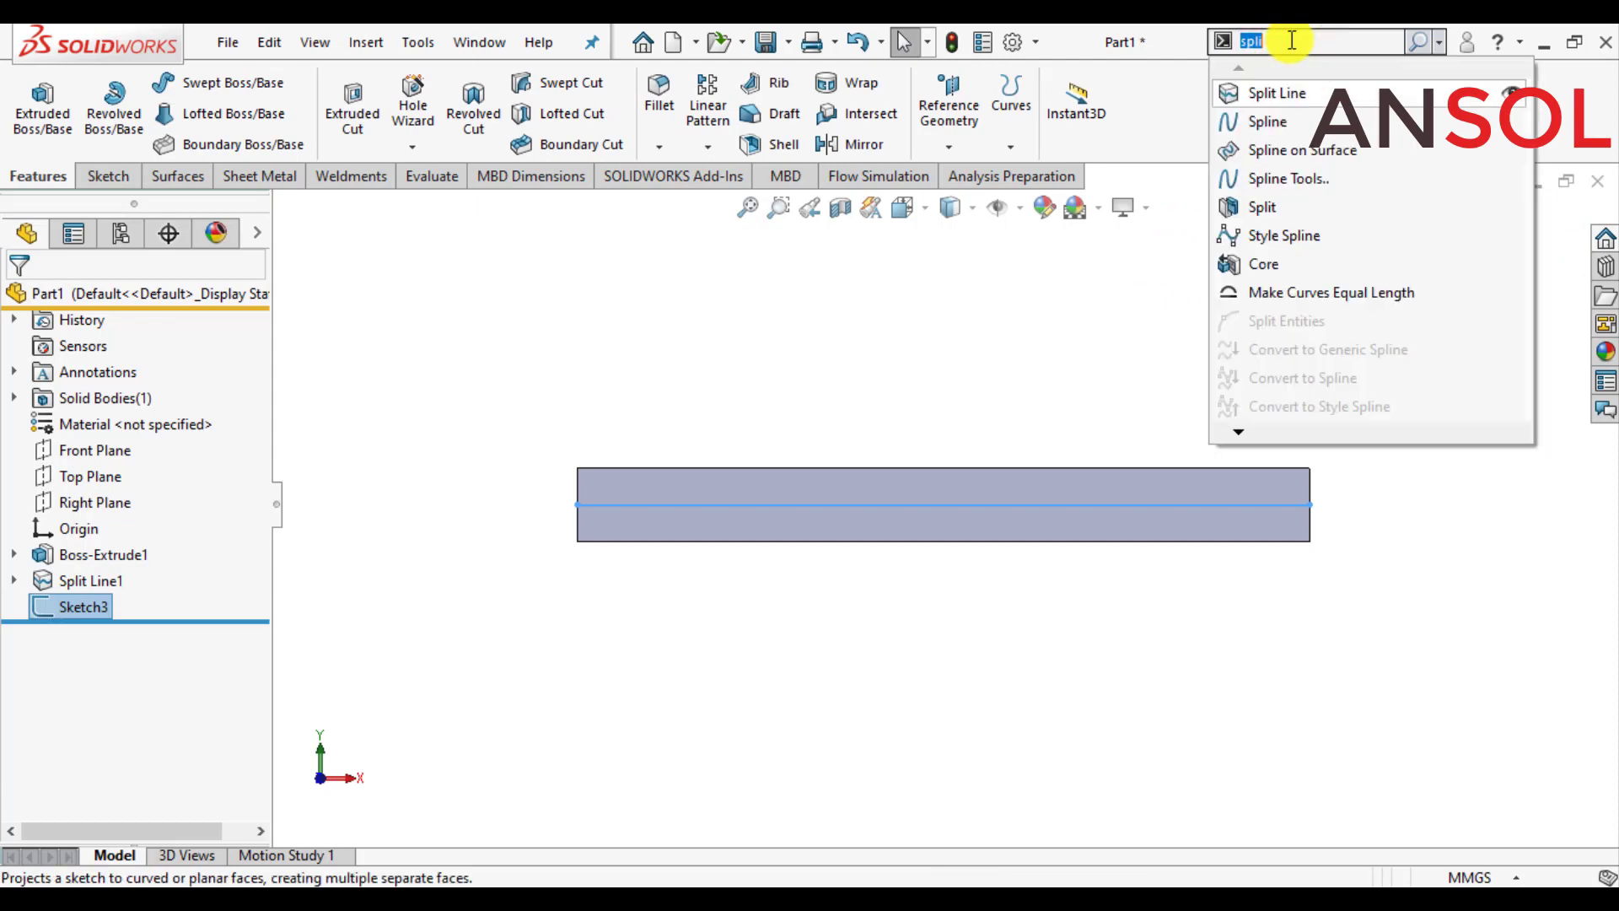
left_click(1267, 92)
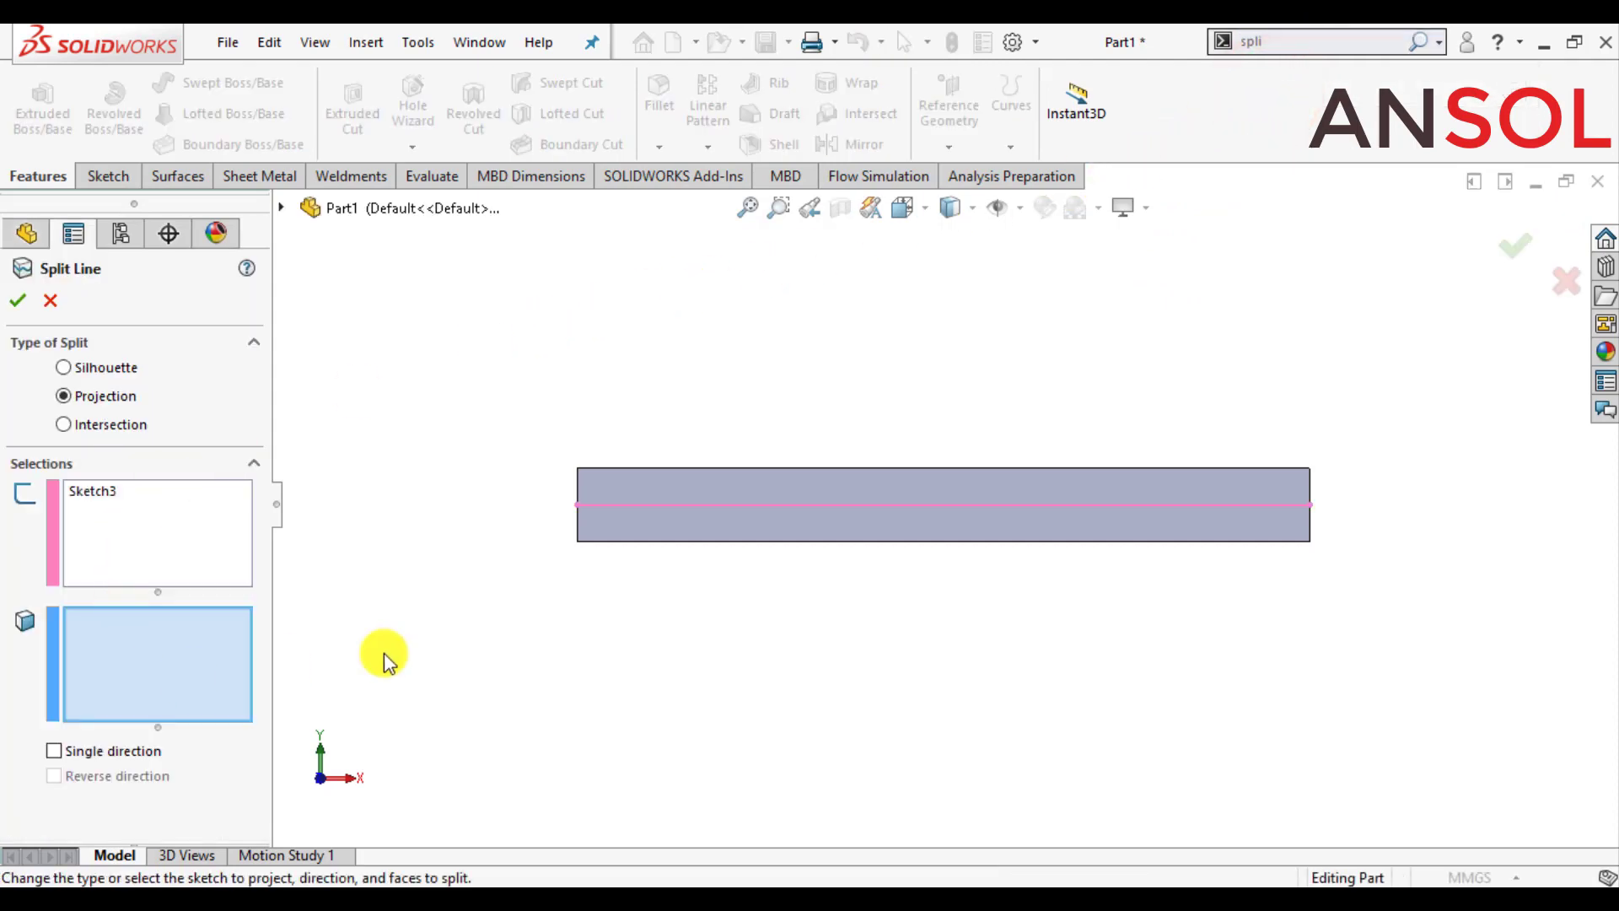
left_click(742, 529)
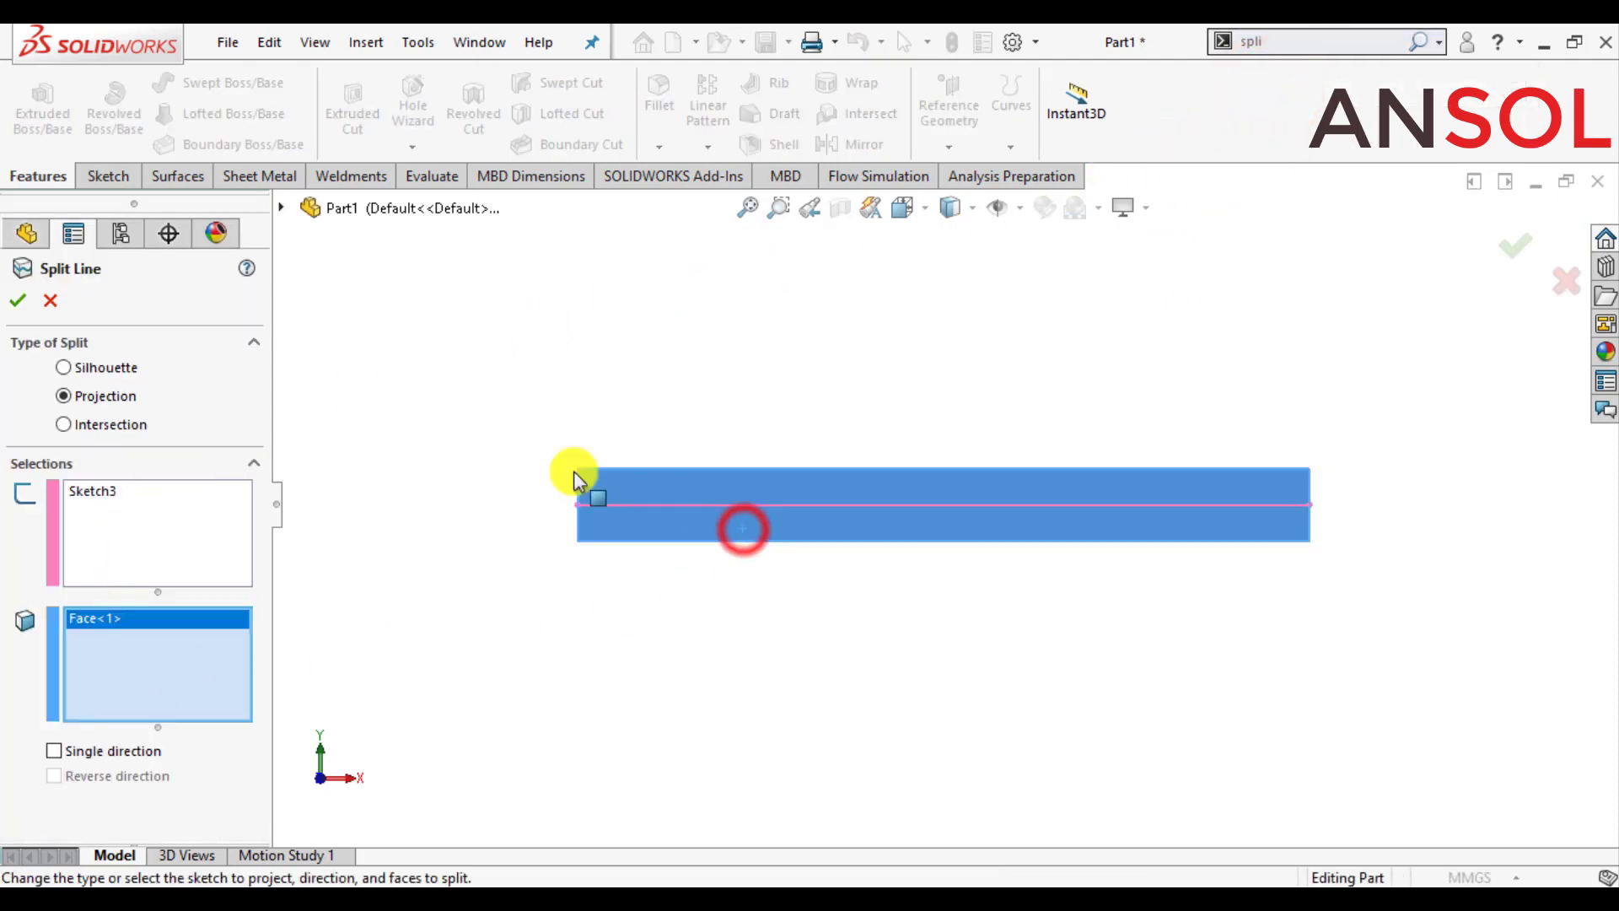
left_click(18, 298)
Orbit the bar to a 3D view and check the split end and top faces
middle_click_drag(655, 313, 683, 524)
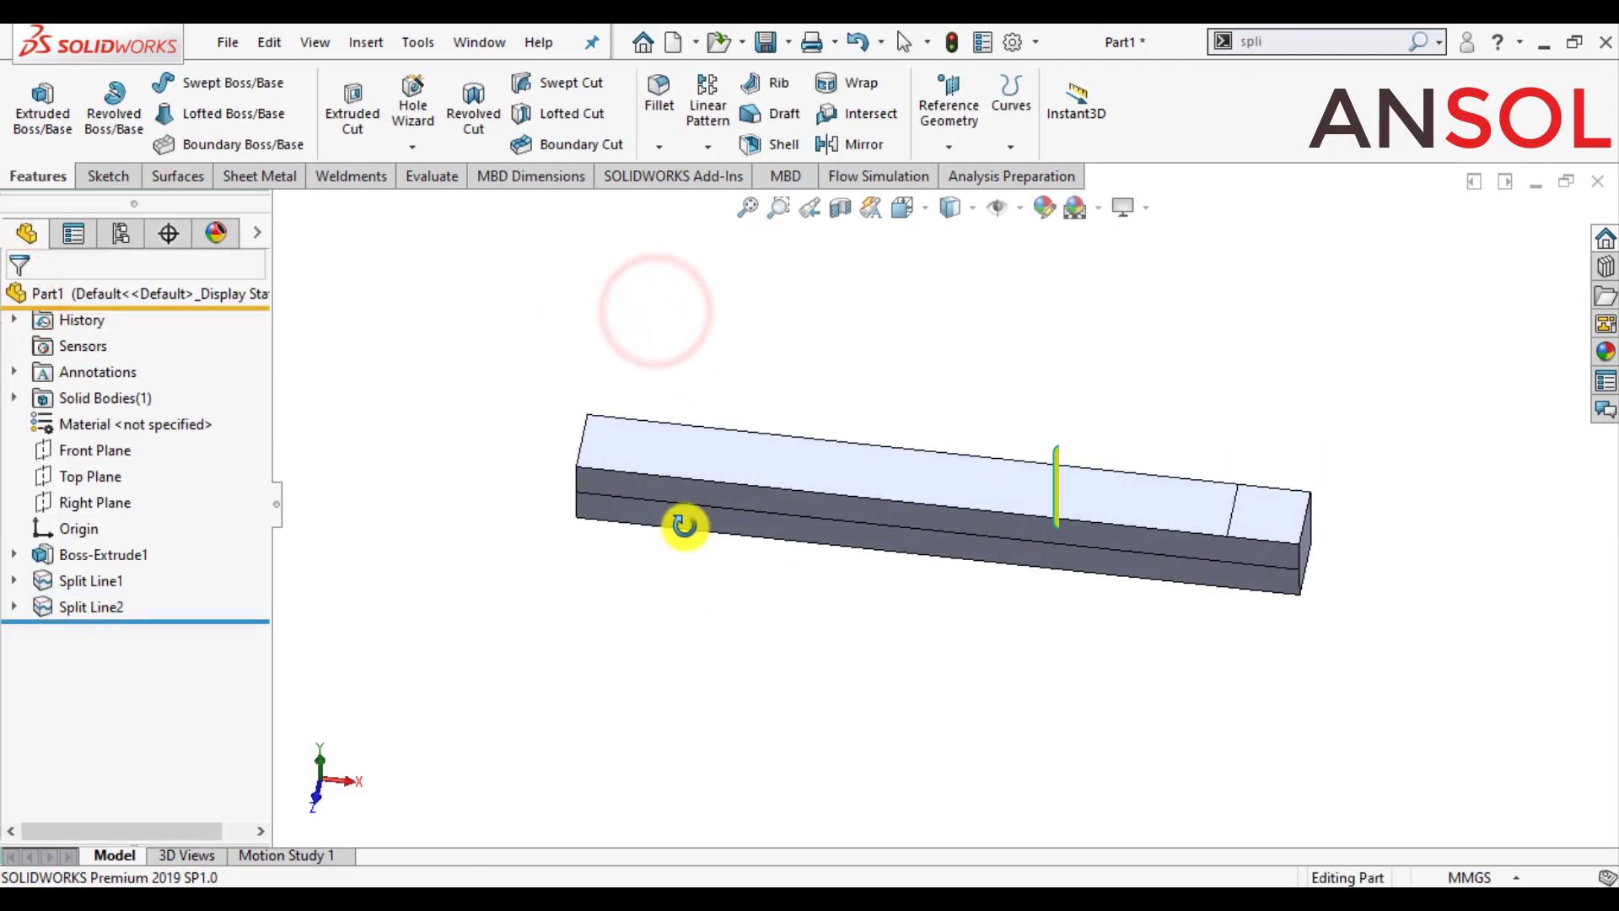
left_click(1022, 213)
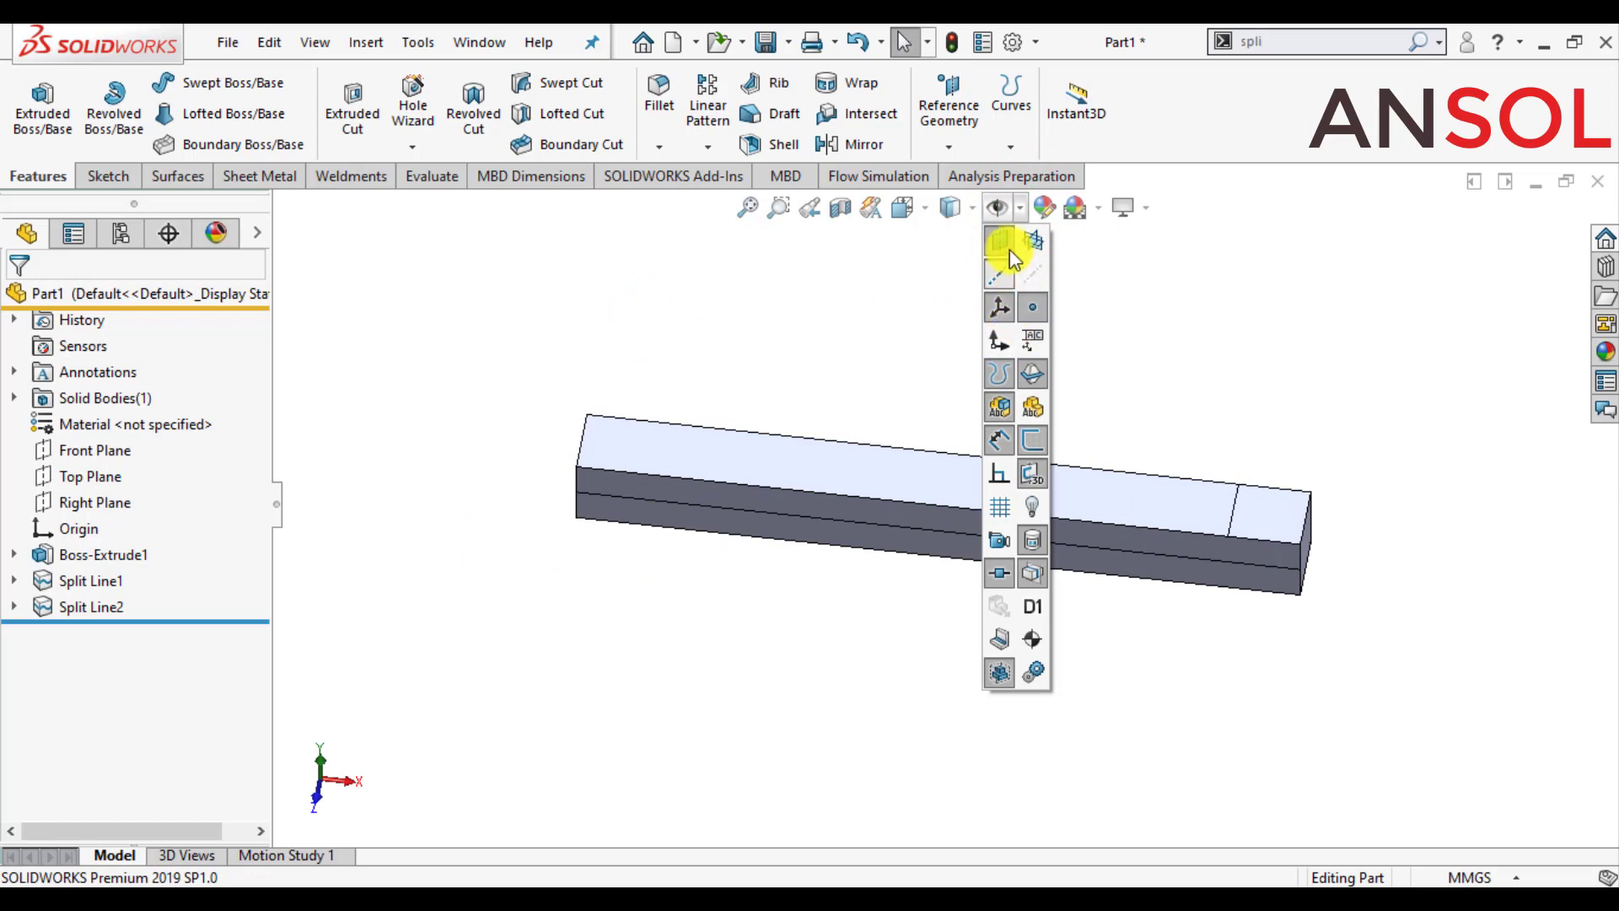
left_click(1204, 372)
left_click(1256, 517)
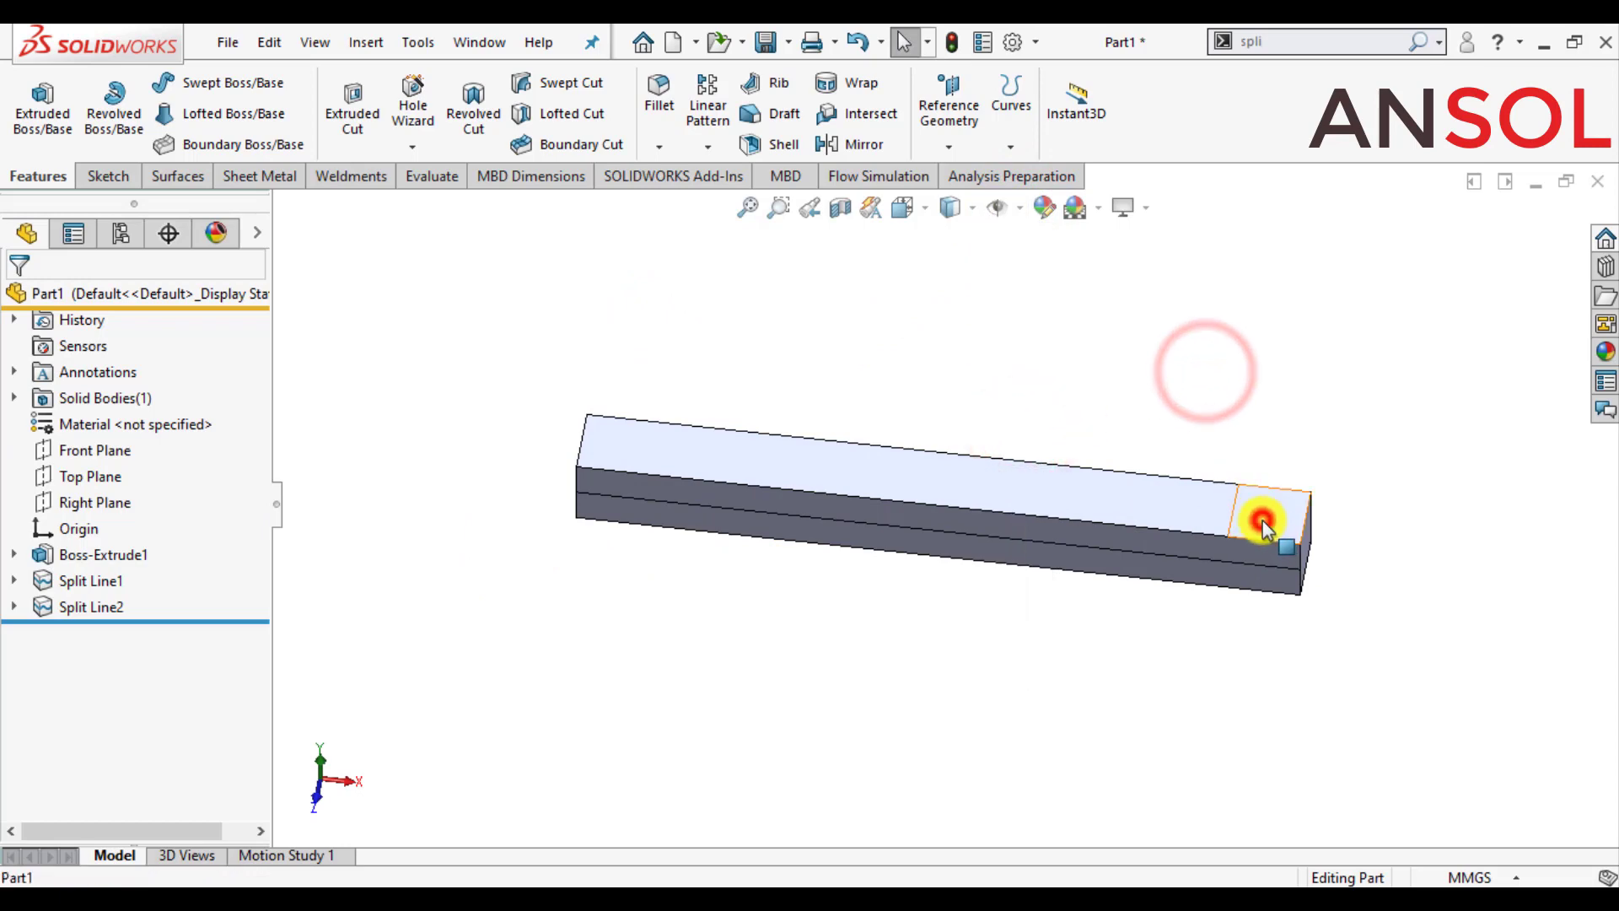
left_click(1121, 517)
left_click(1028, 633)
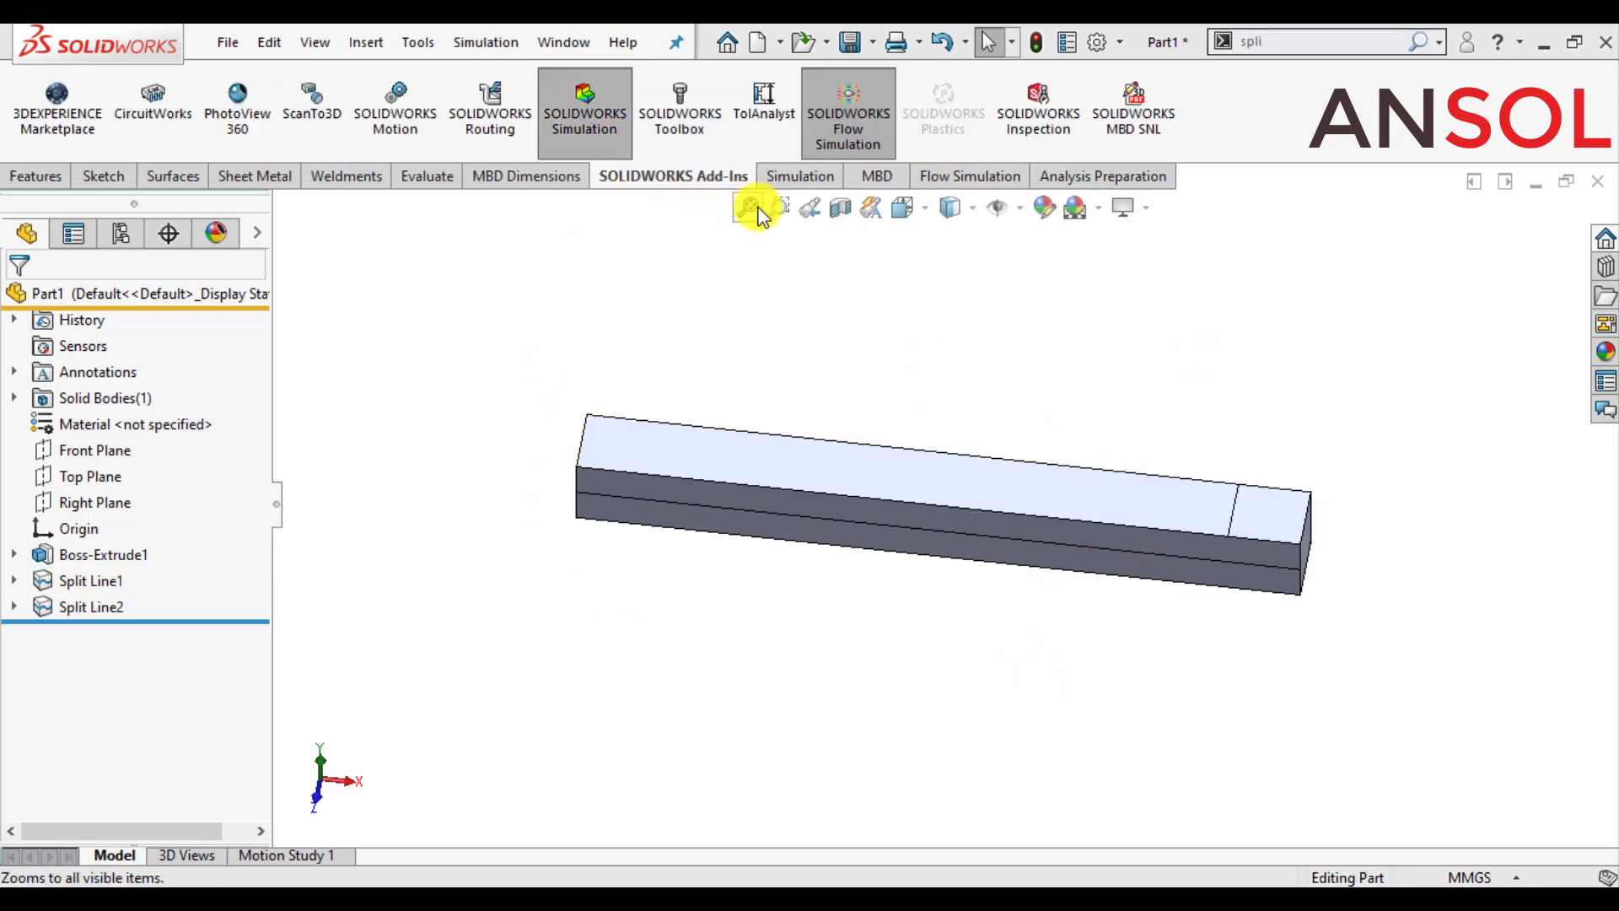
Create a new Static study named 'Cantilever beam analysis' from the Simulation tab
left_click(780, 176)
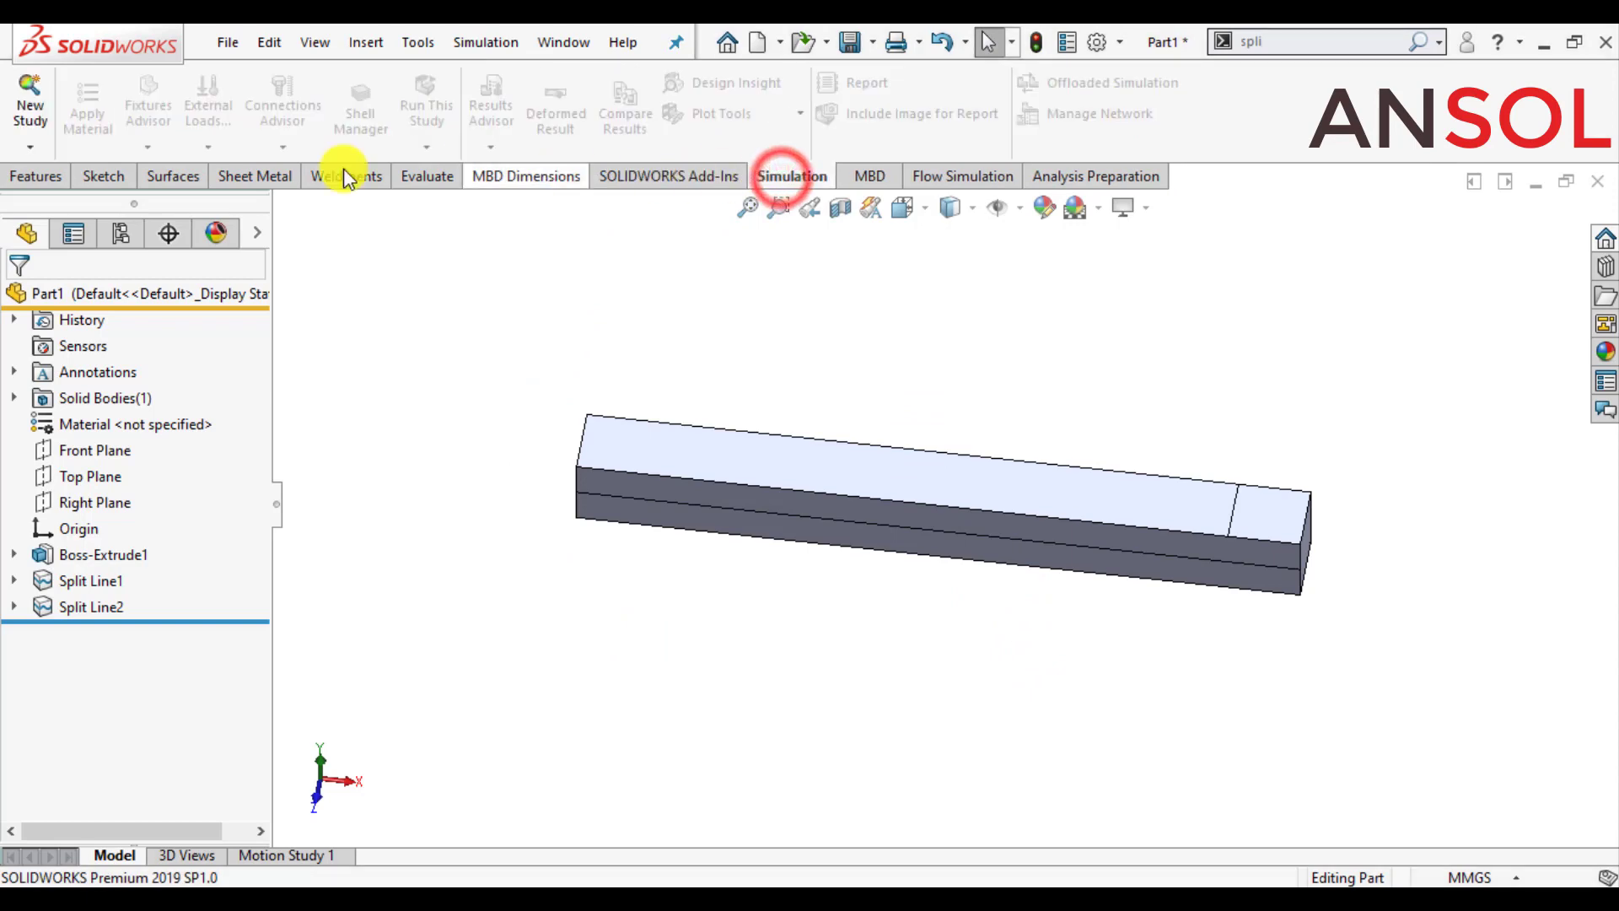
left_click(20, 102)
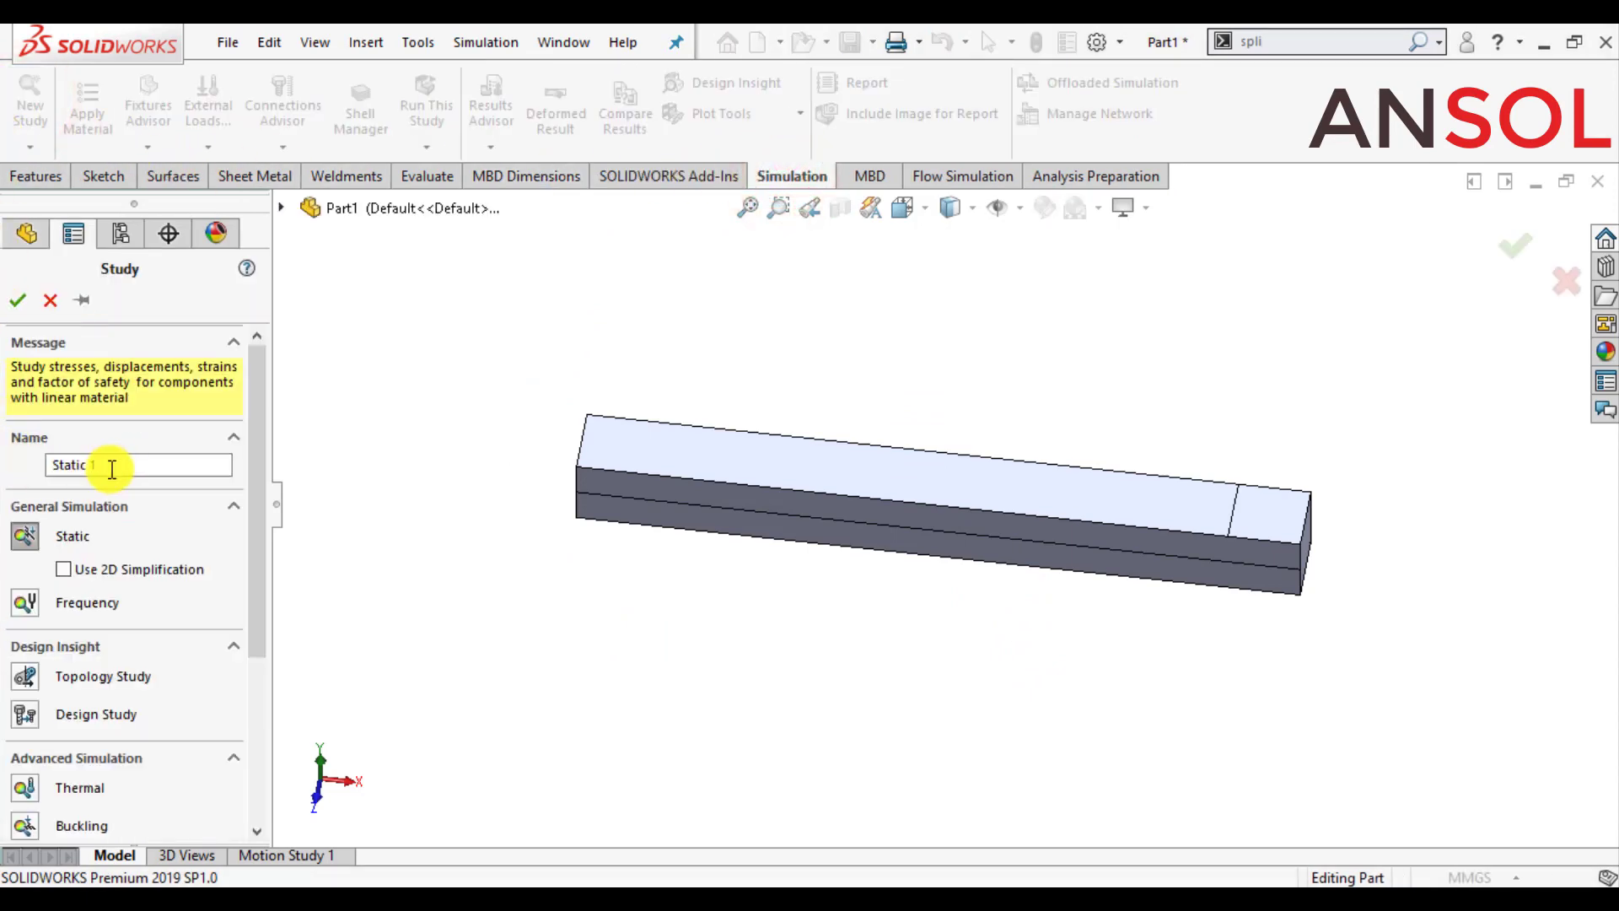
triple_click(119, 464)
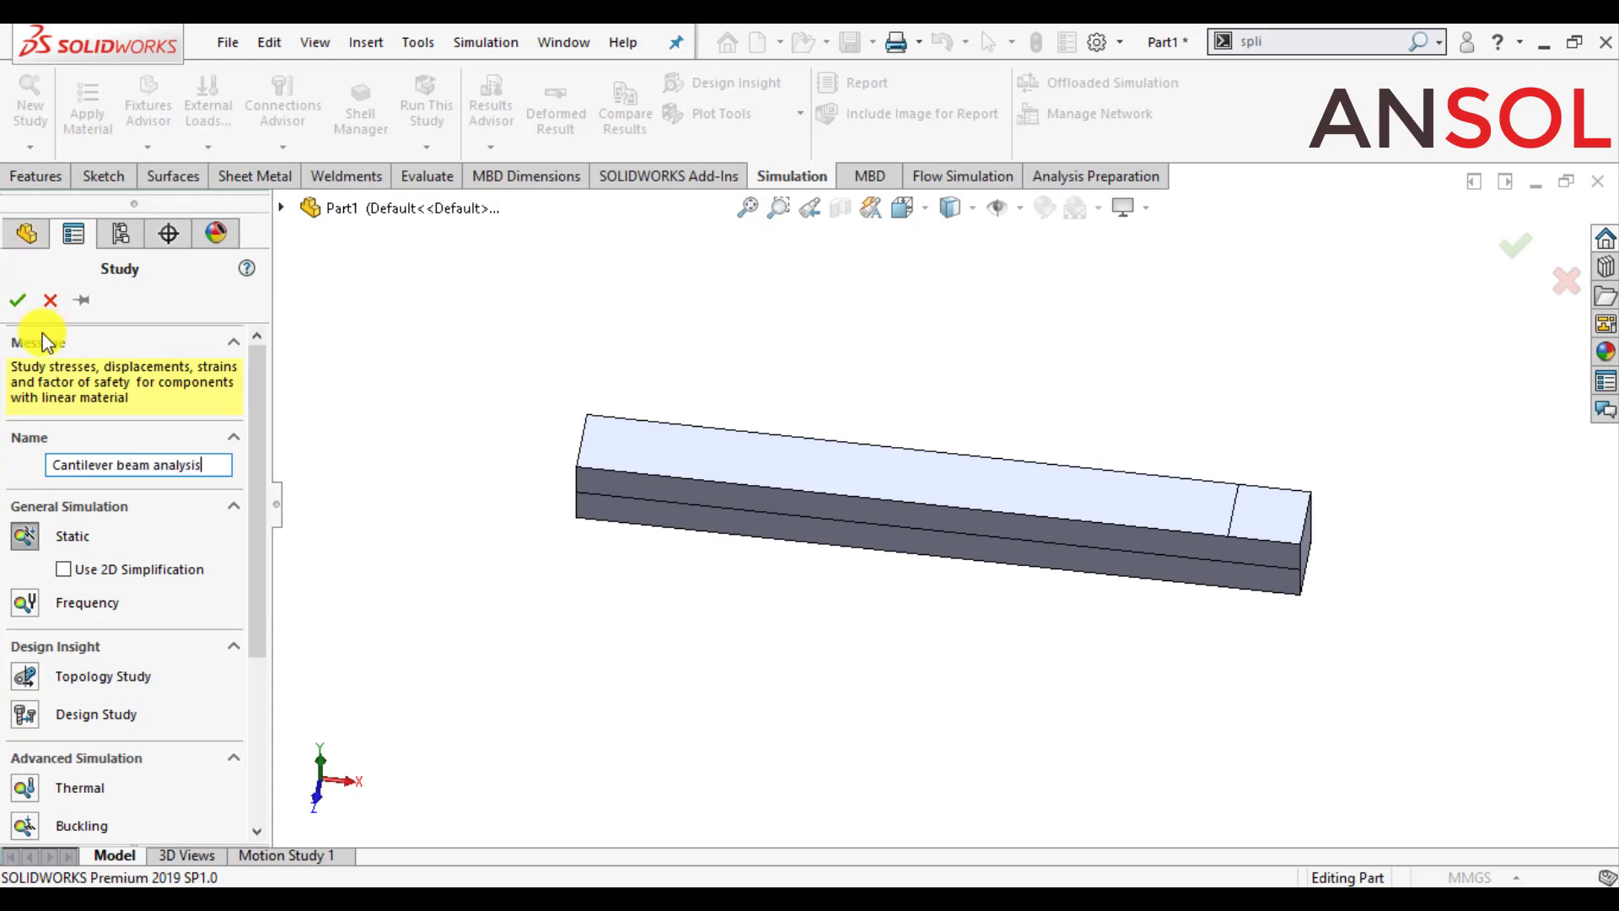
left_click(12, 302)
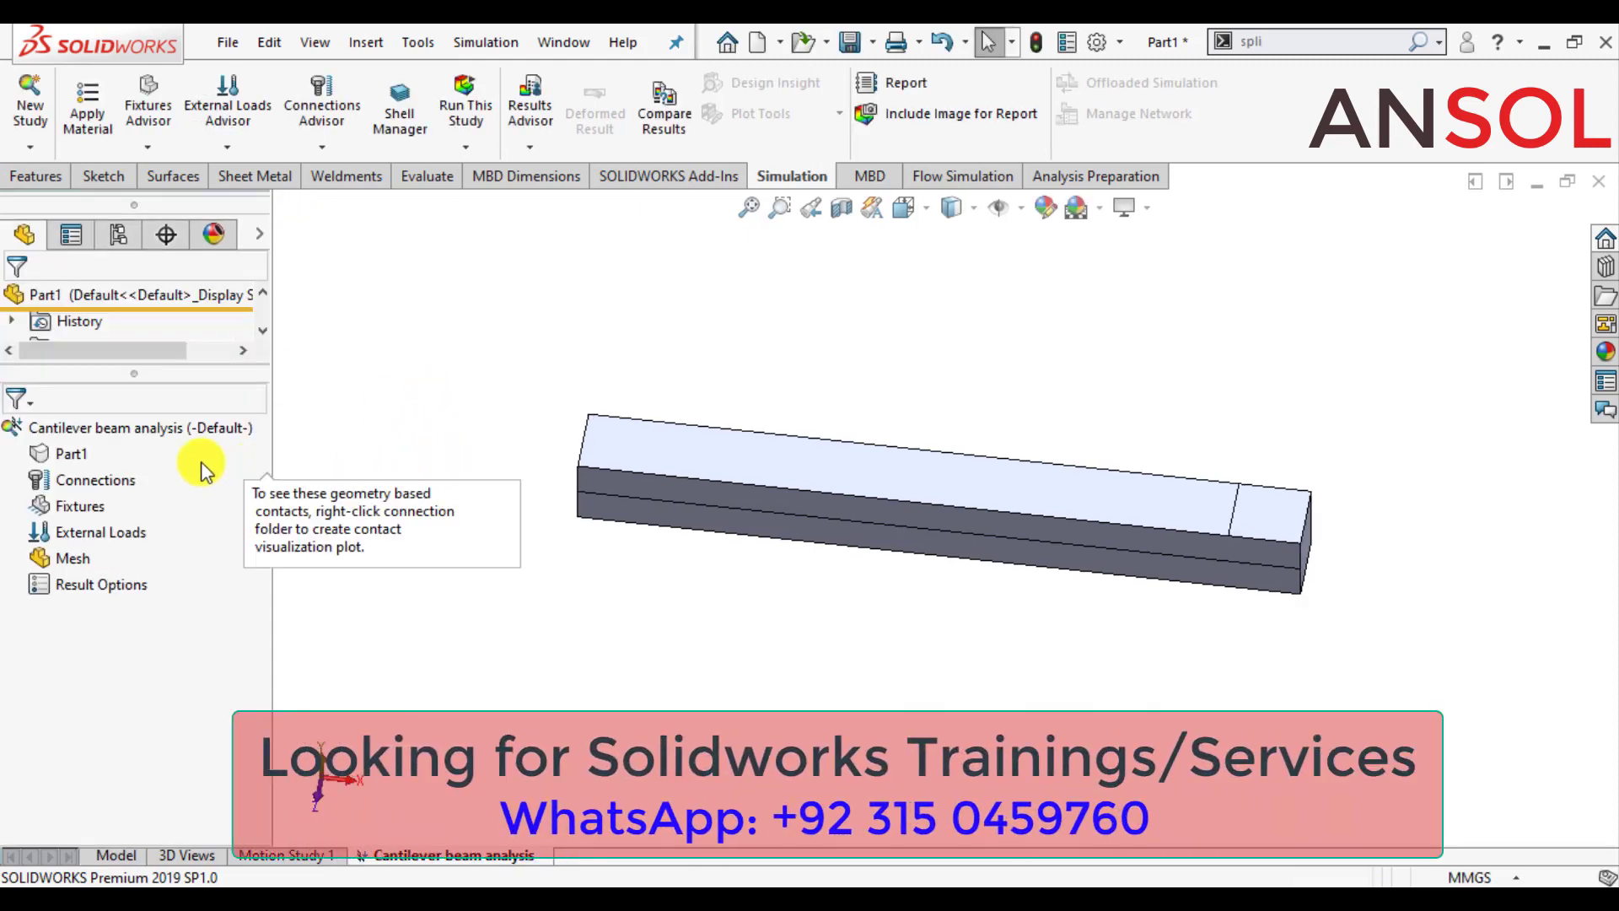
Apply 6061-T6 (SS) from Aluminium Alloys to Part1 via Apply/Edit Material
left_click(48, 452)
right_click(48, 452)
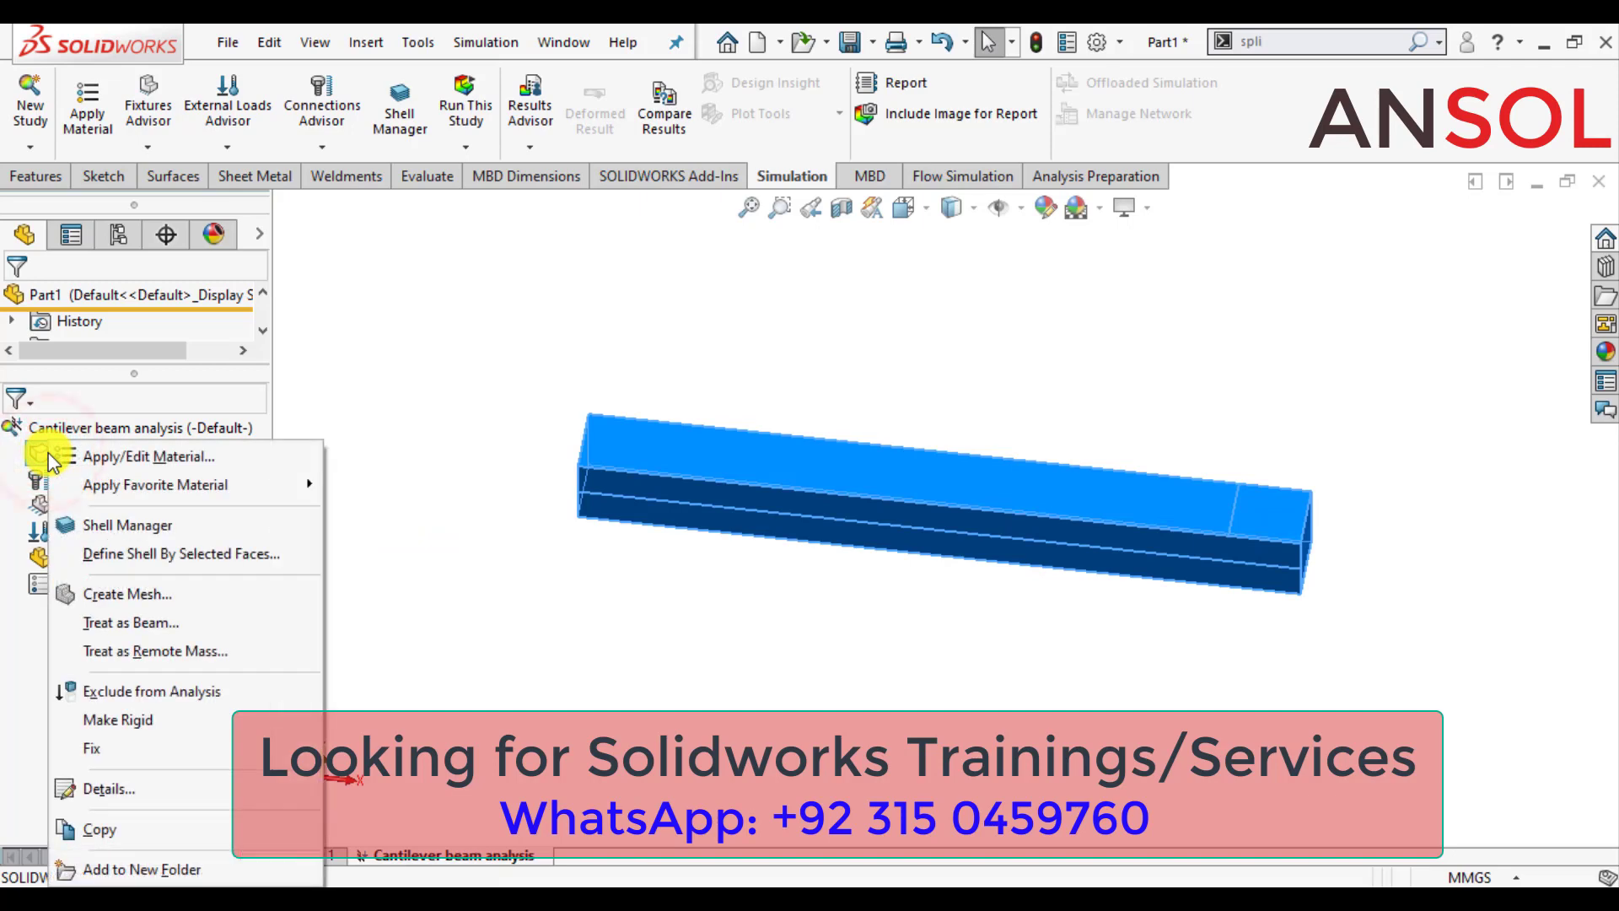
left_click(126, 456)
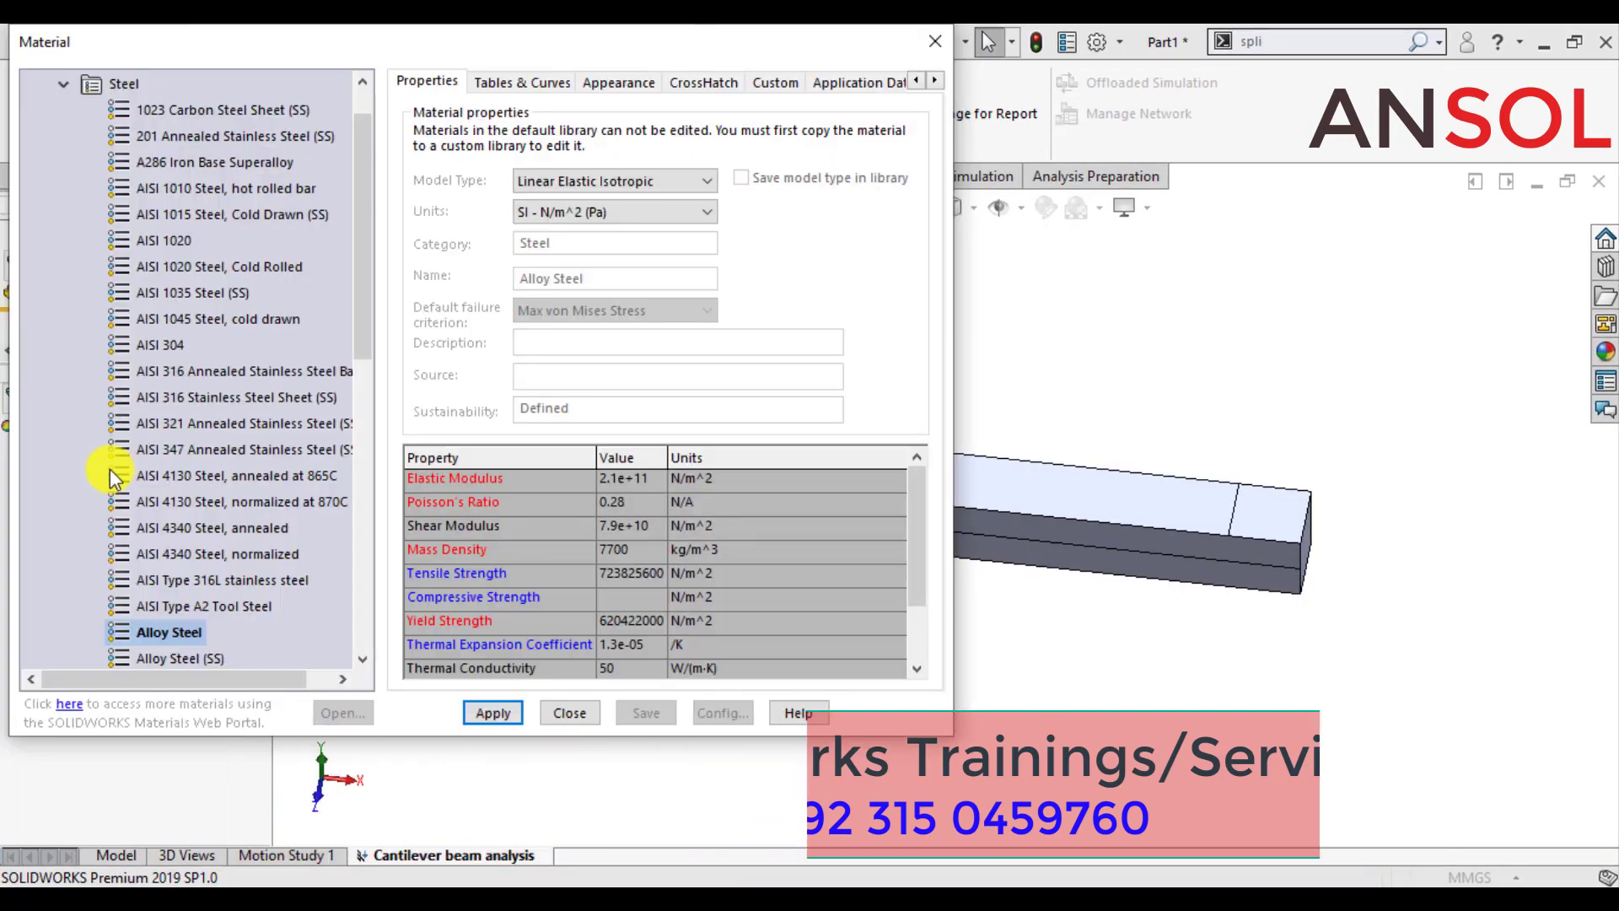
left_click(63, 82)
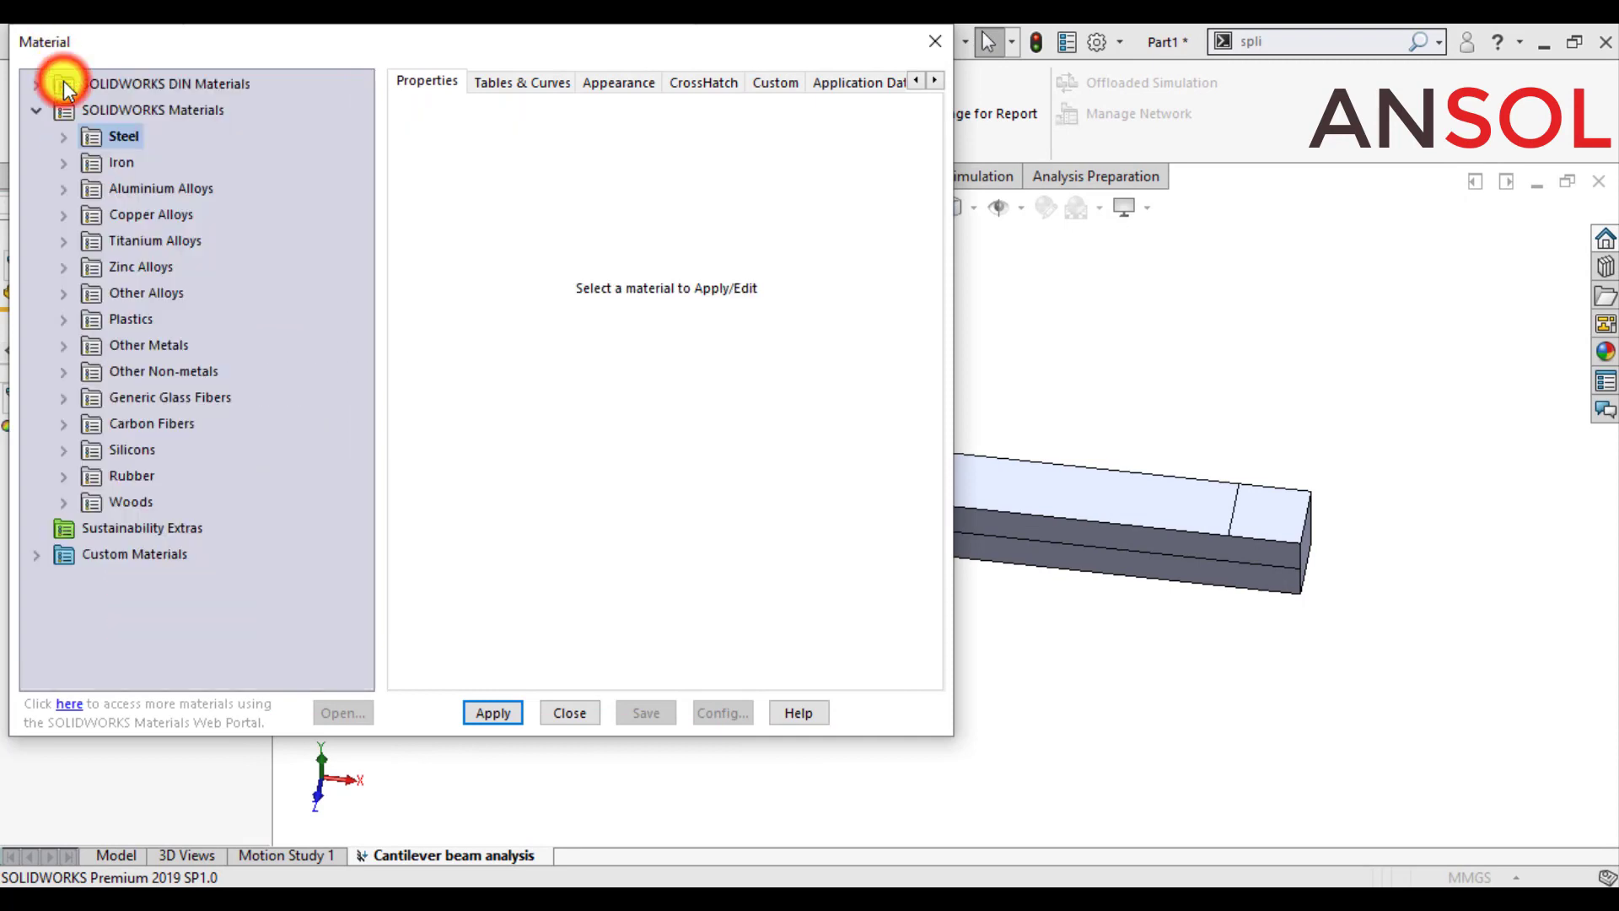
double_click(78, 196)
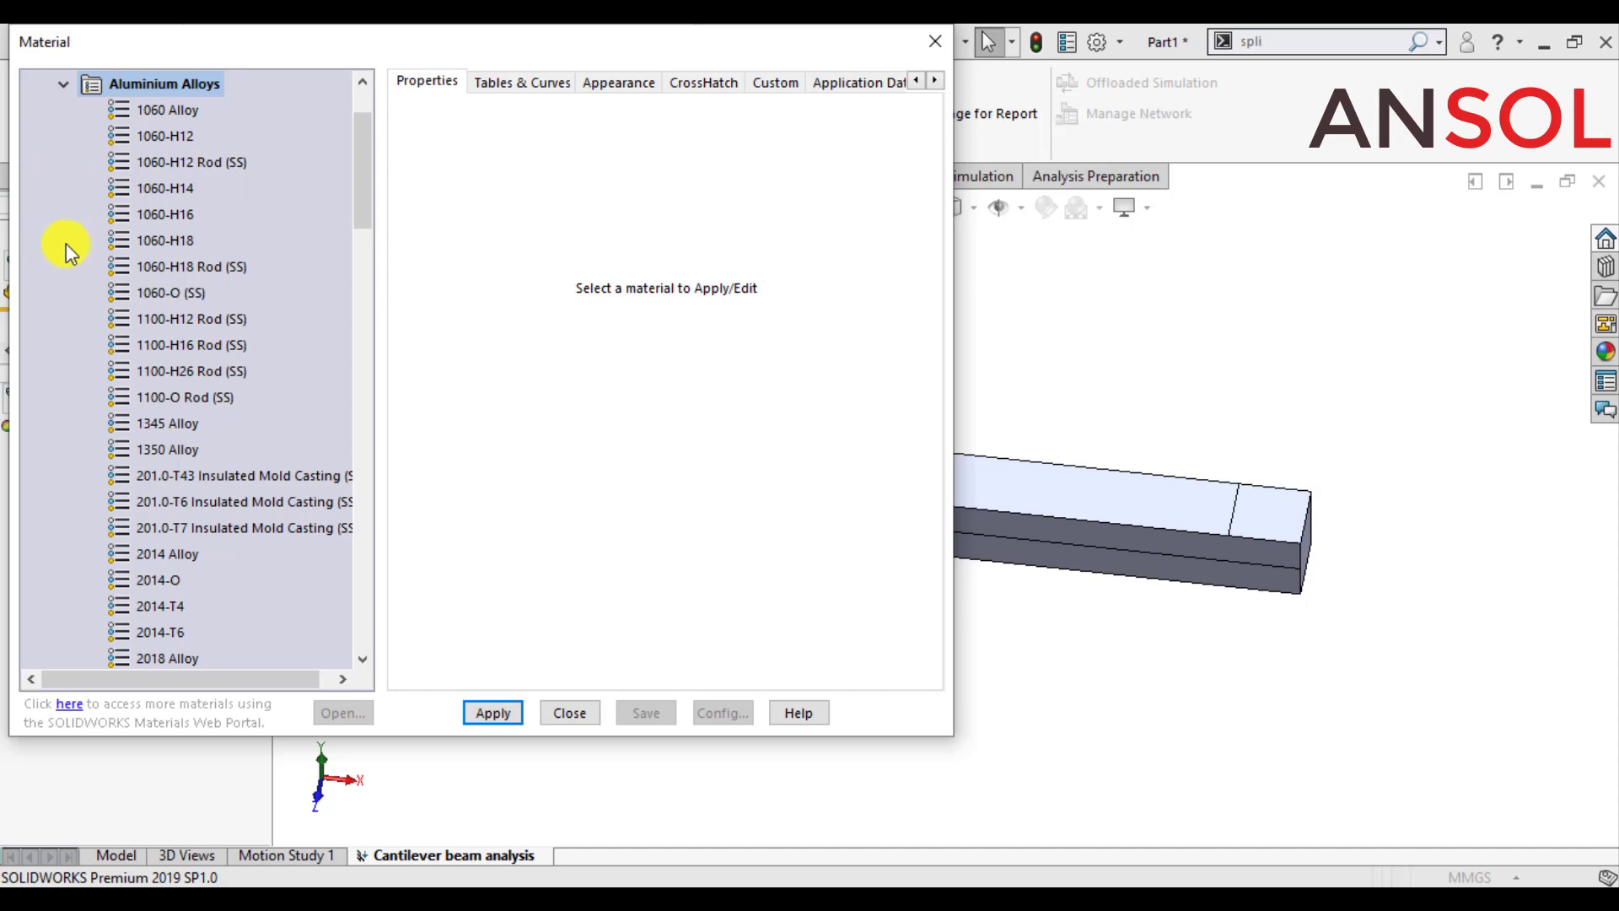
scroll(126, 337, "down", 7)
scroll(148, 379, "down", 5)
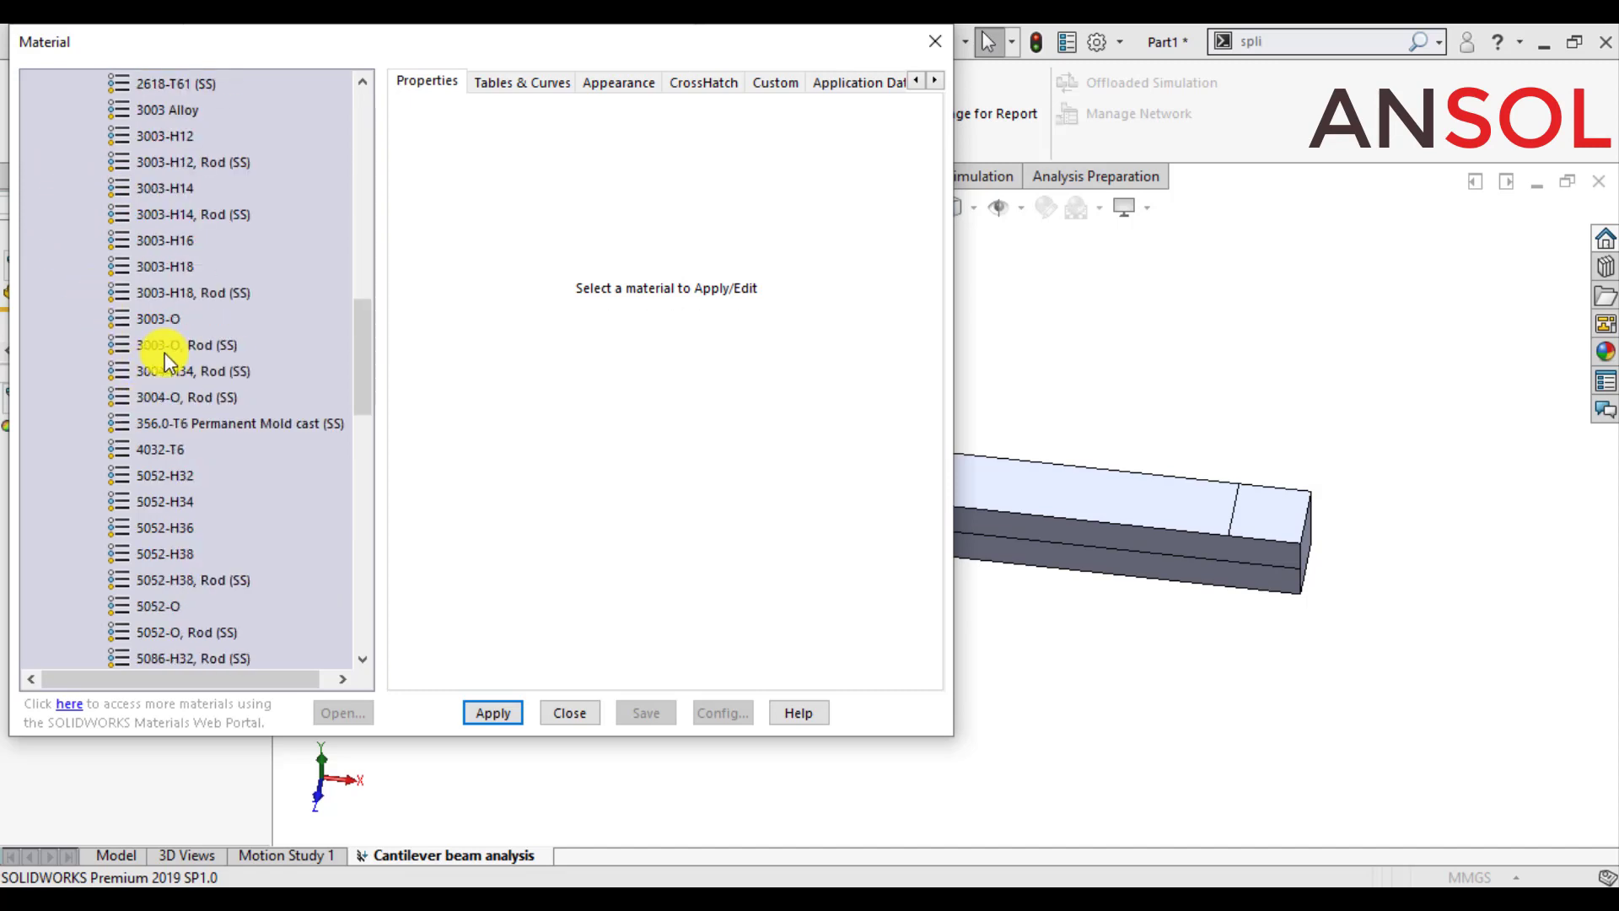
scroll(165, 355, "down", 2)
scroll(164, 362, "down", 5)
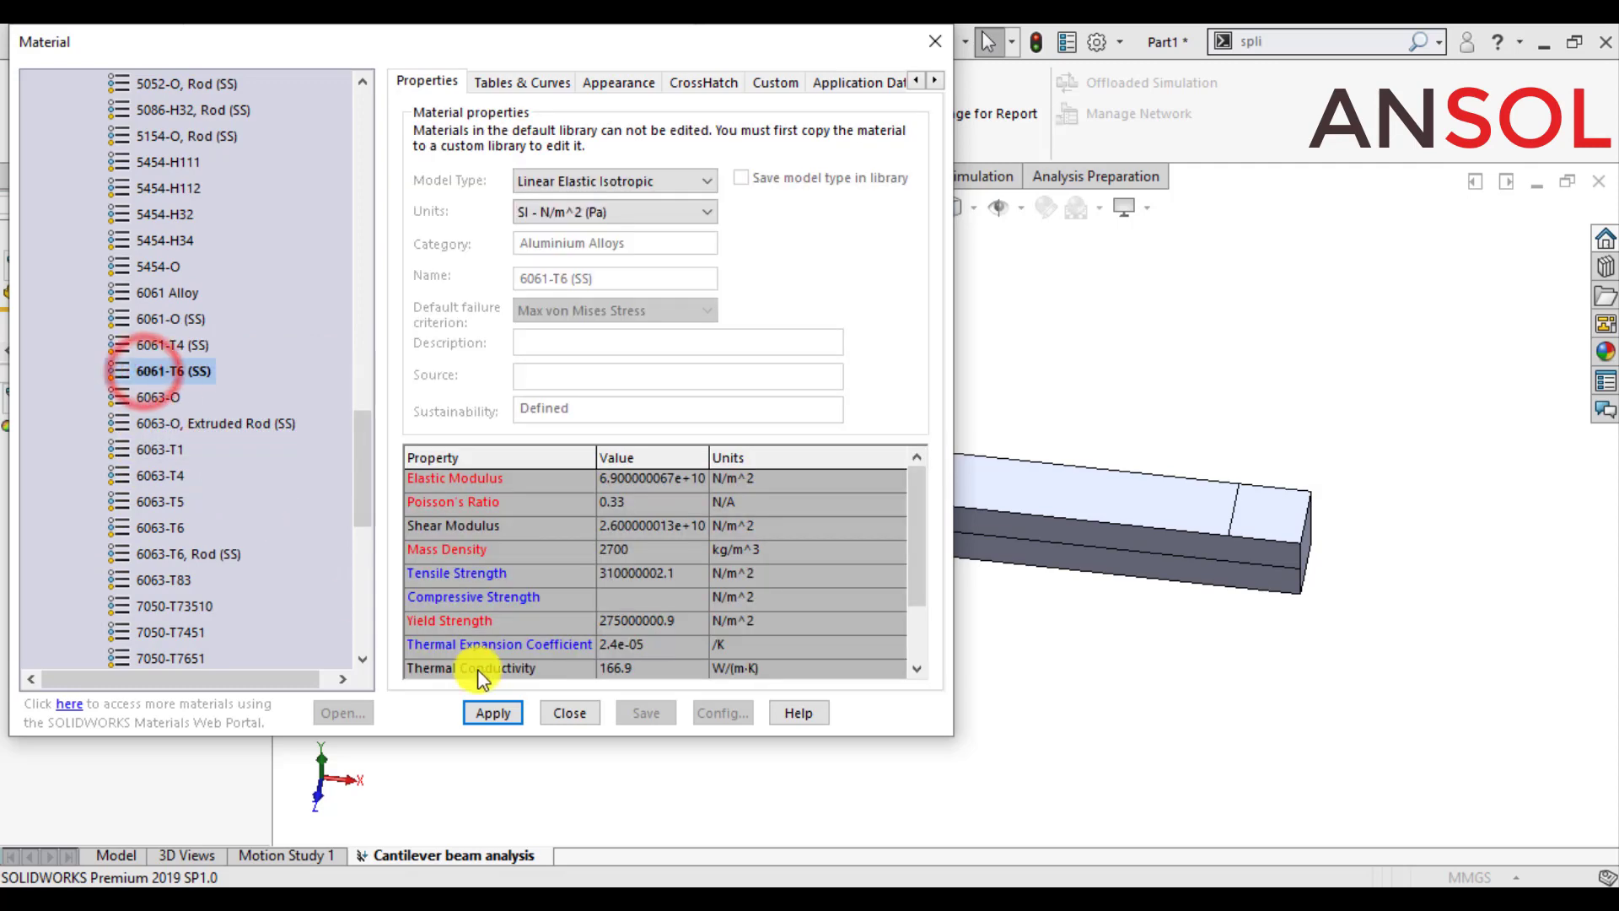
left_click(493, 713)
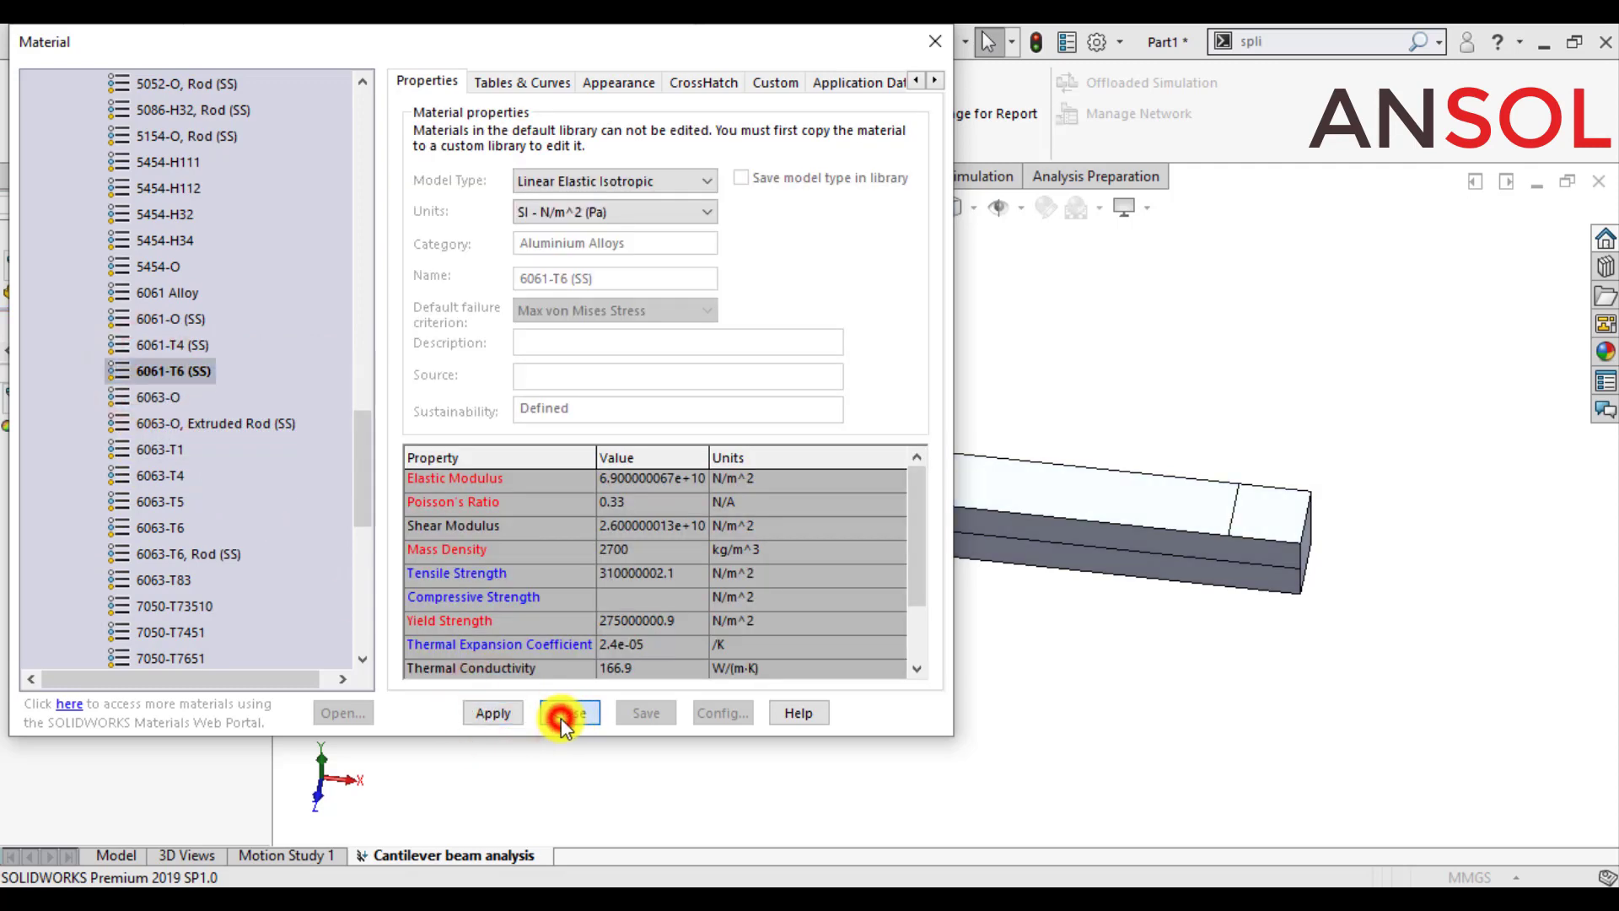
left_click(560, 713)
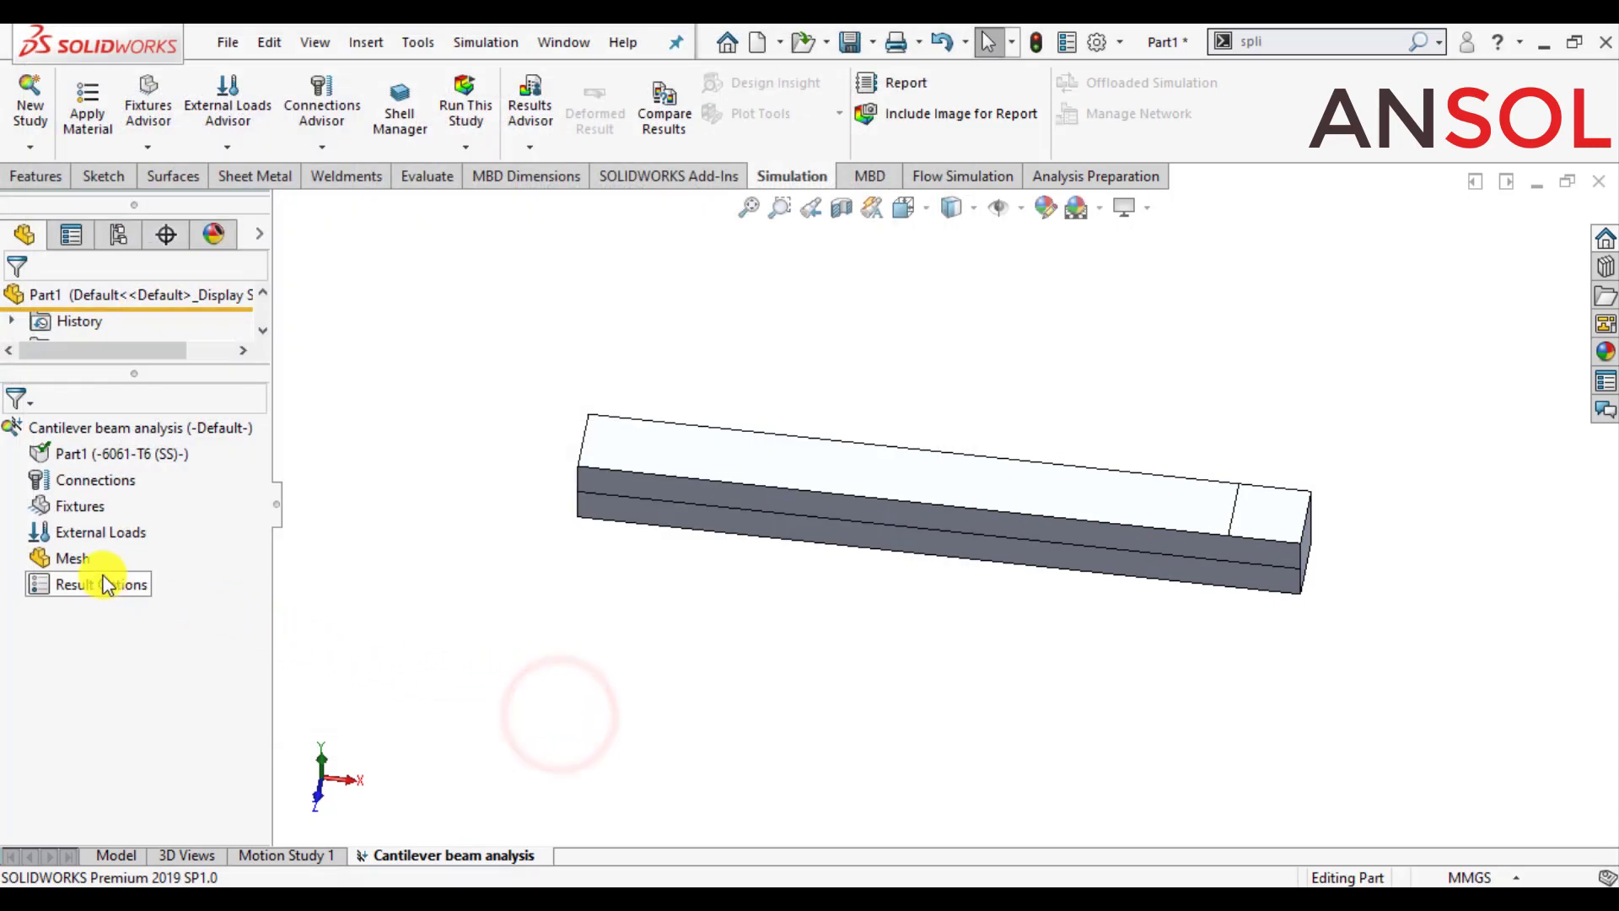
Add a Fixed Geometry restraint on the bar's left end face
right_click(72, 508)
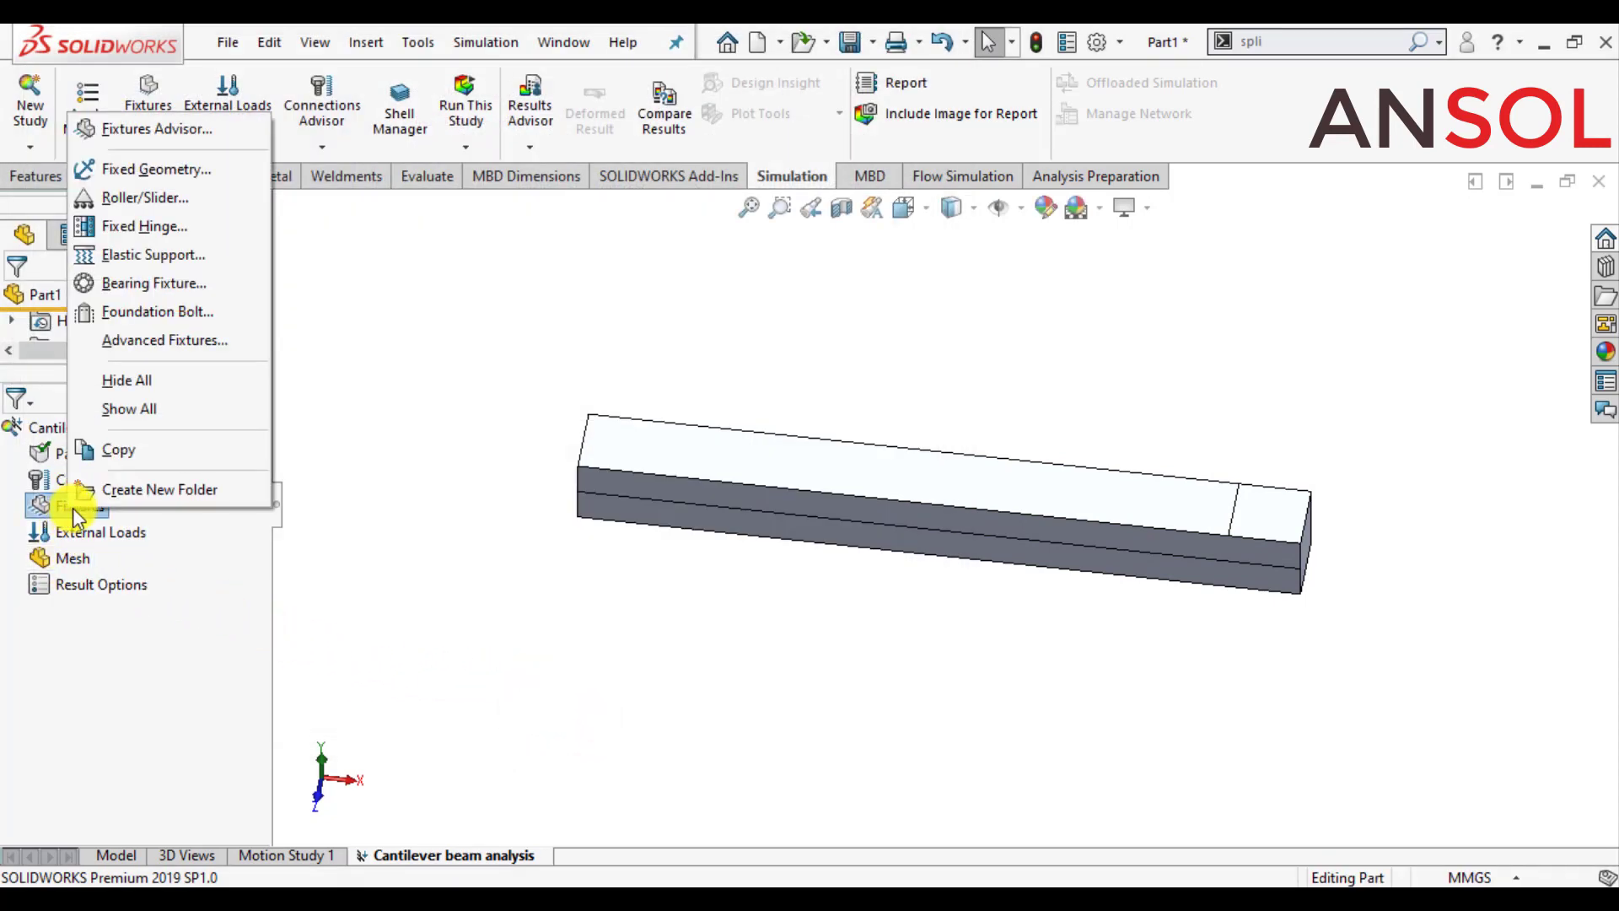
left_click(171, 170)
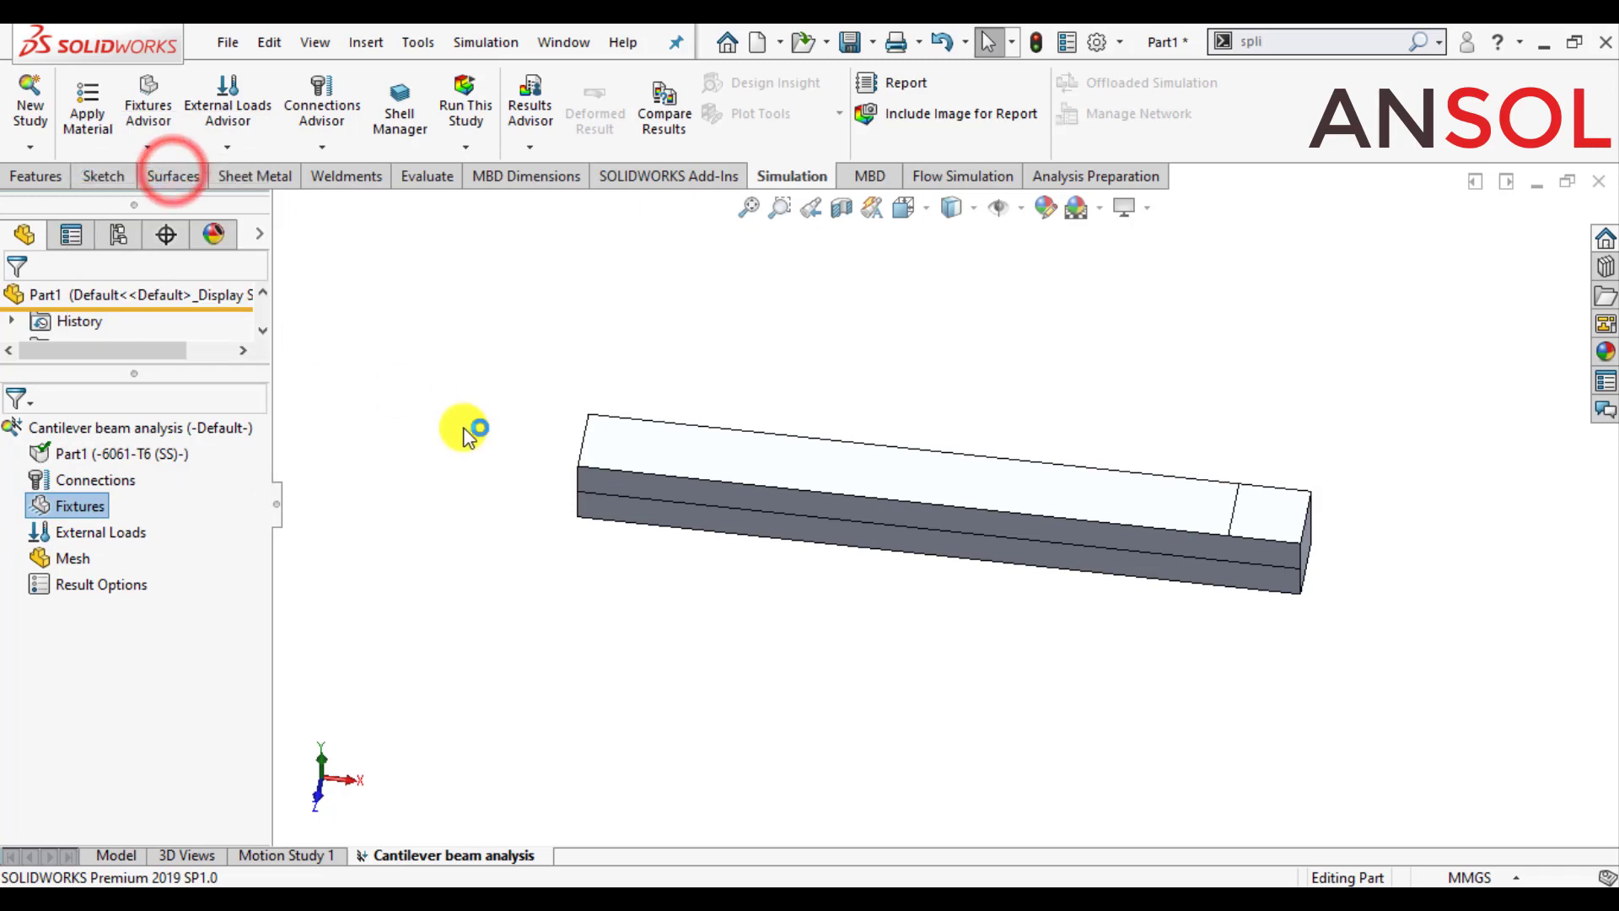
mouse_move(560, 589)
middle_mouse_down()
mouse_move(610, 563)
mouse_move(644, 510)
middle_mouse_up()
left_click(615, 463)
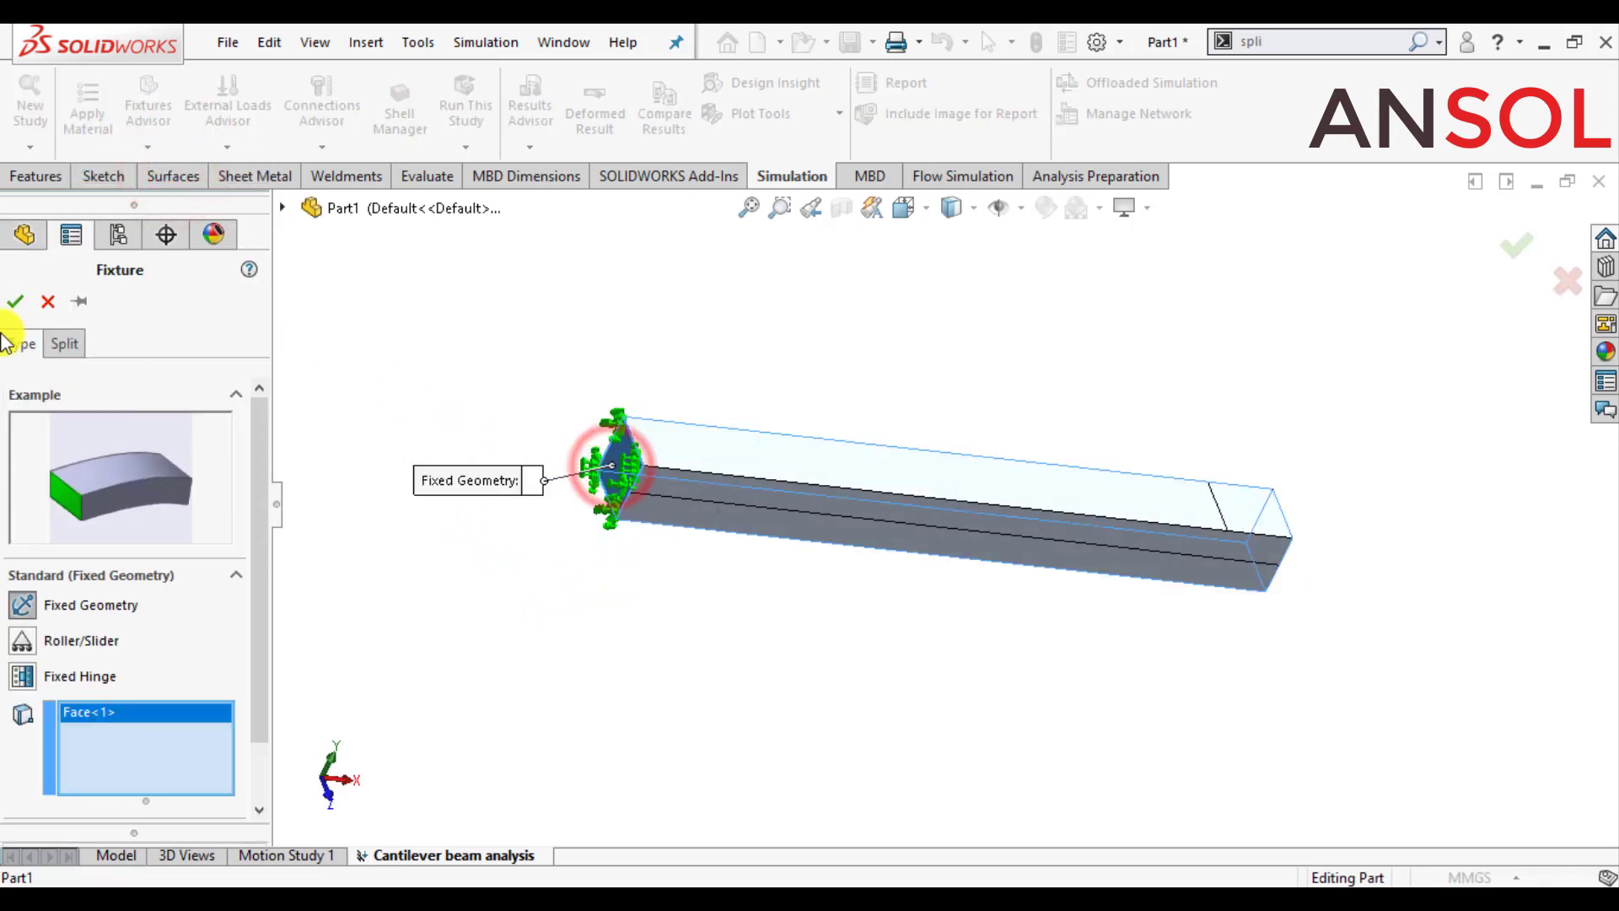
left_click(15, 301)
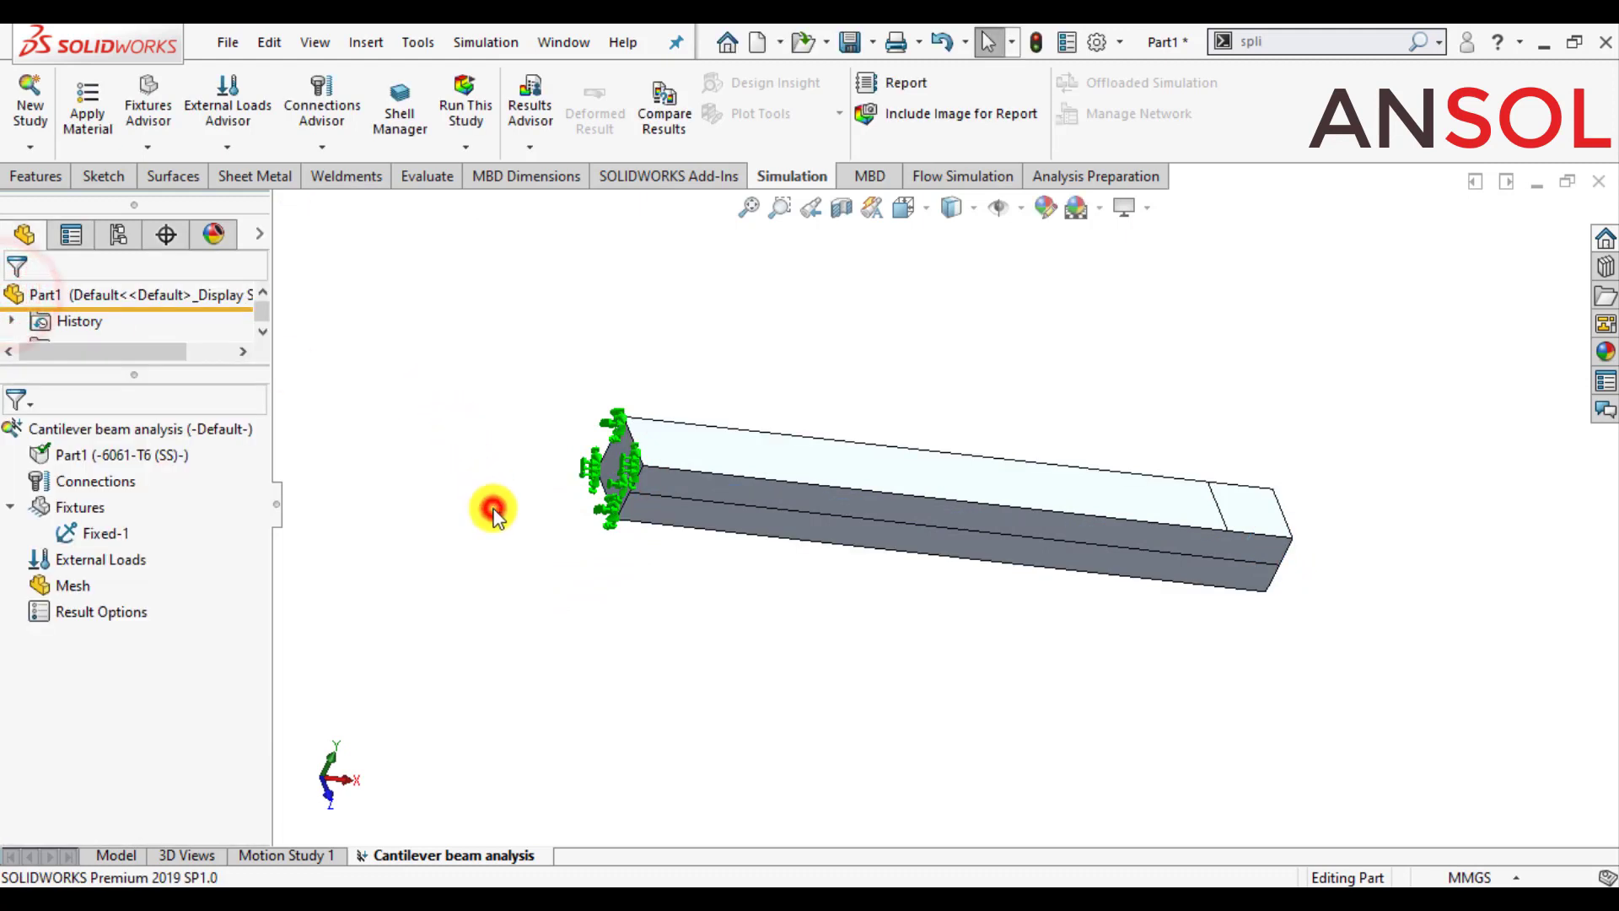
middle_click_drag(585, 661, 536, 631)
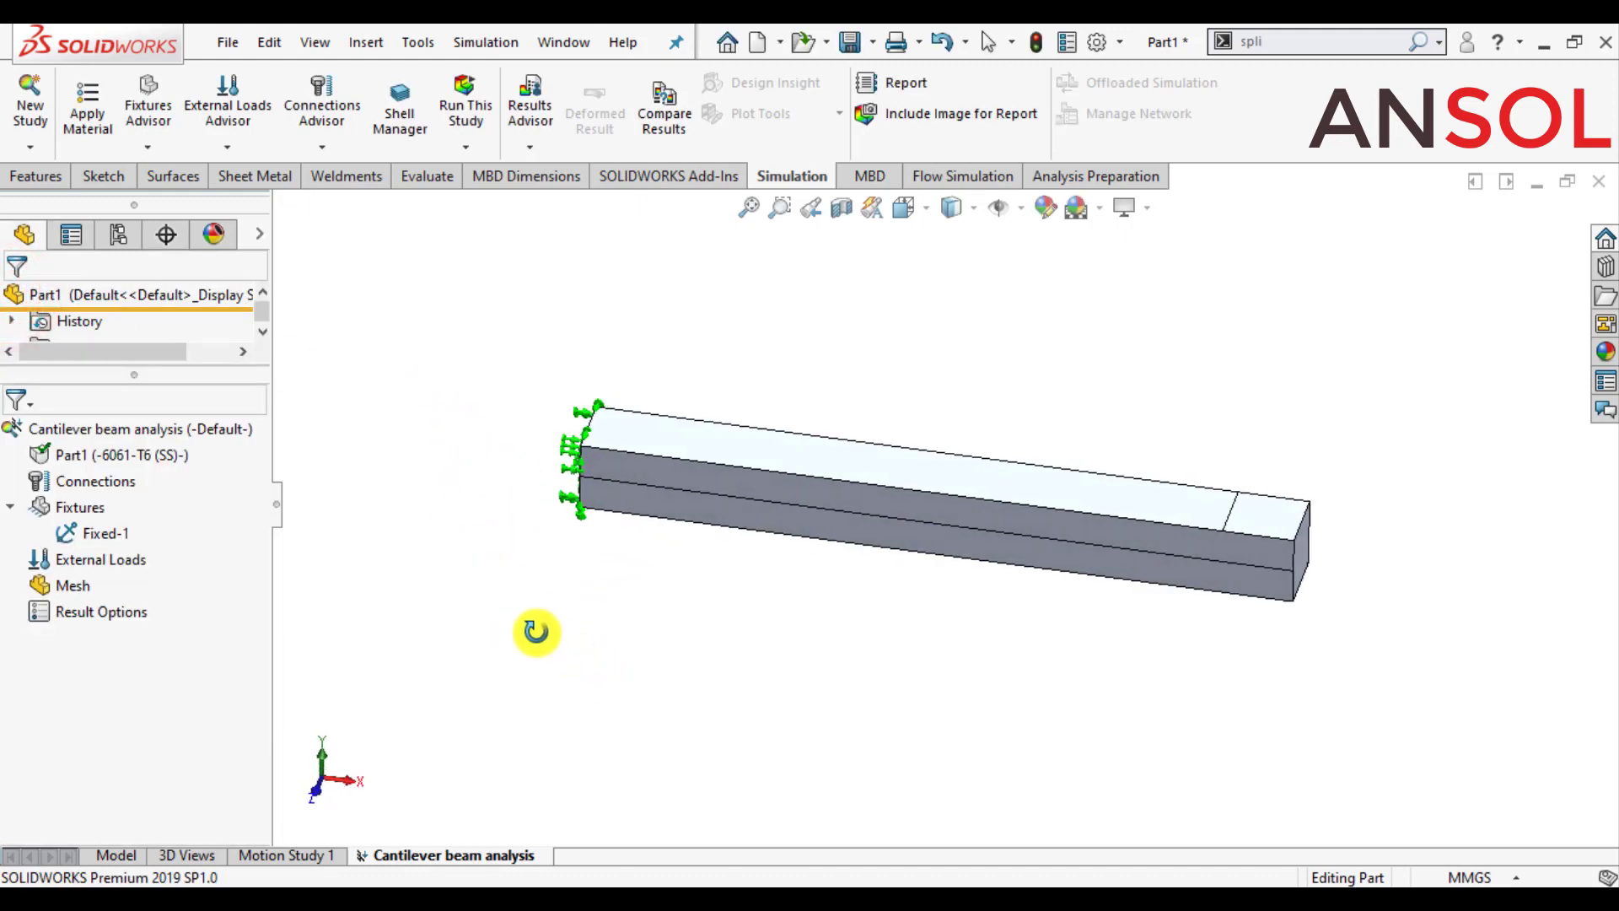
Apply a 100 N force to the small top split face at the free end
right_click(90, 564)
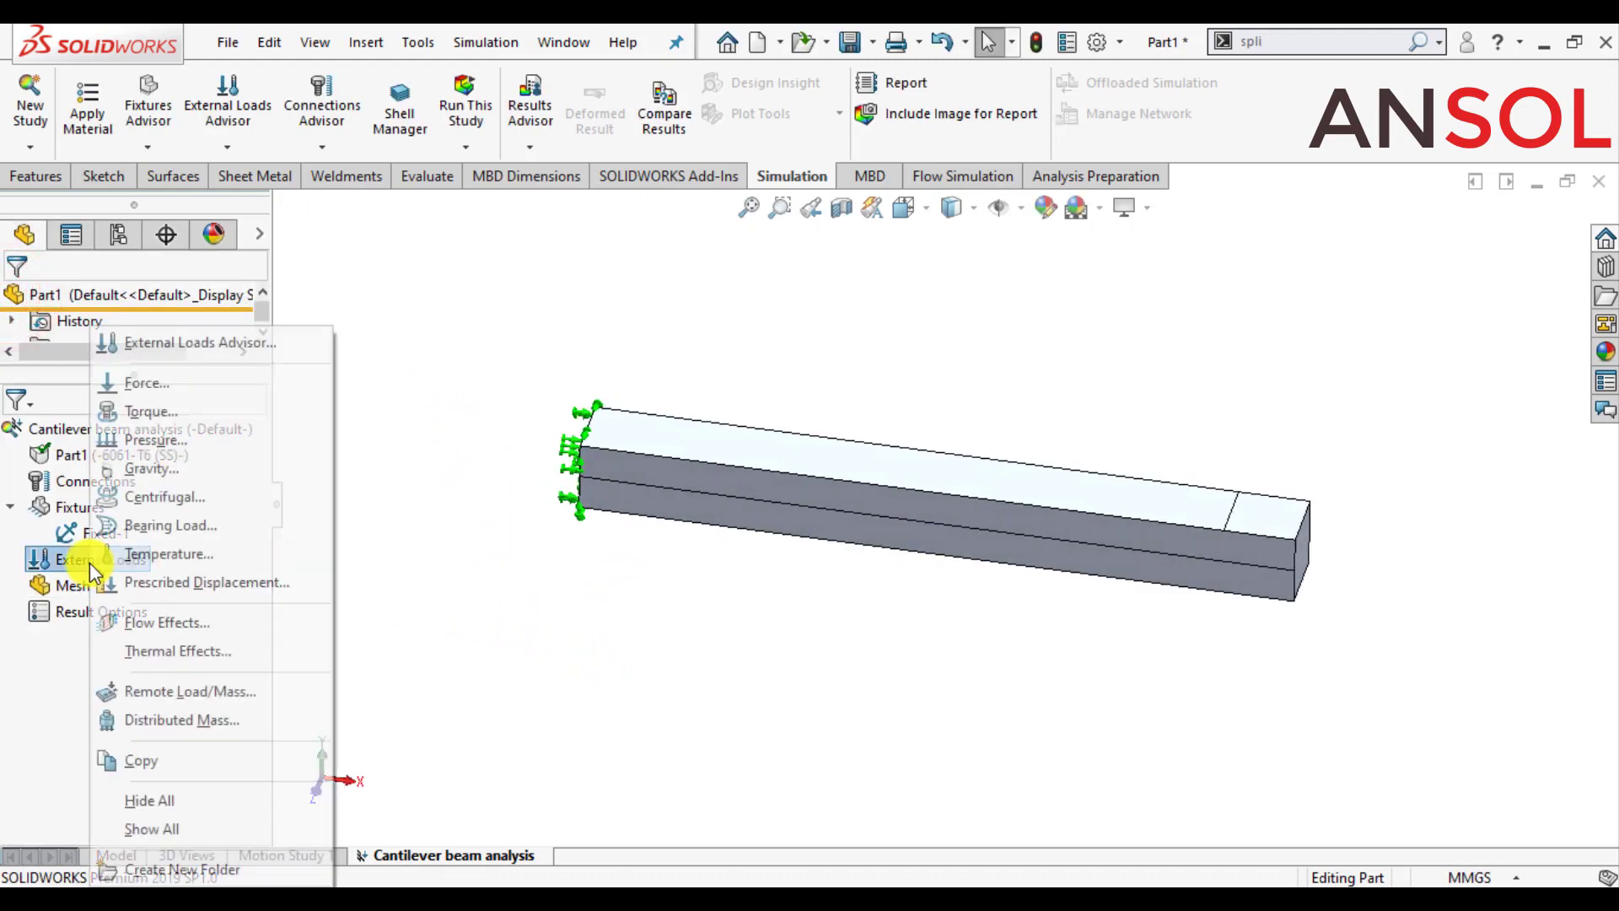
left_click(163, 383)
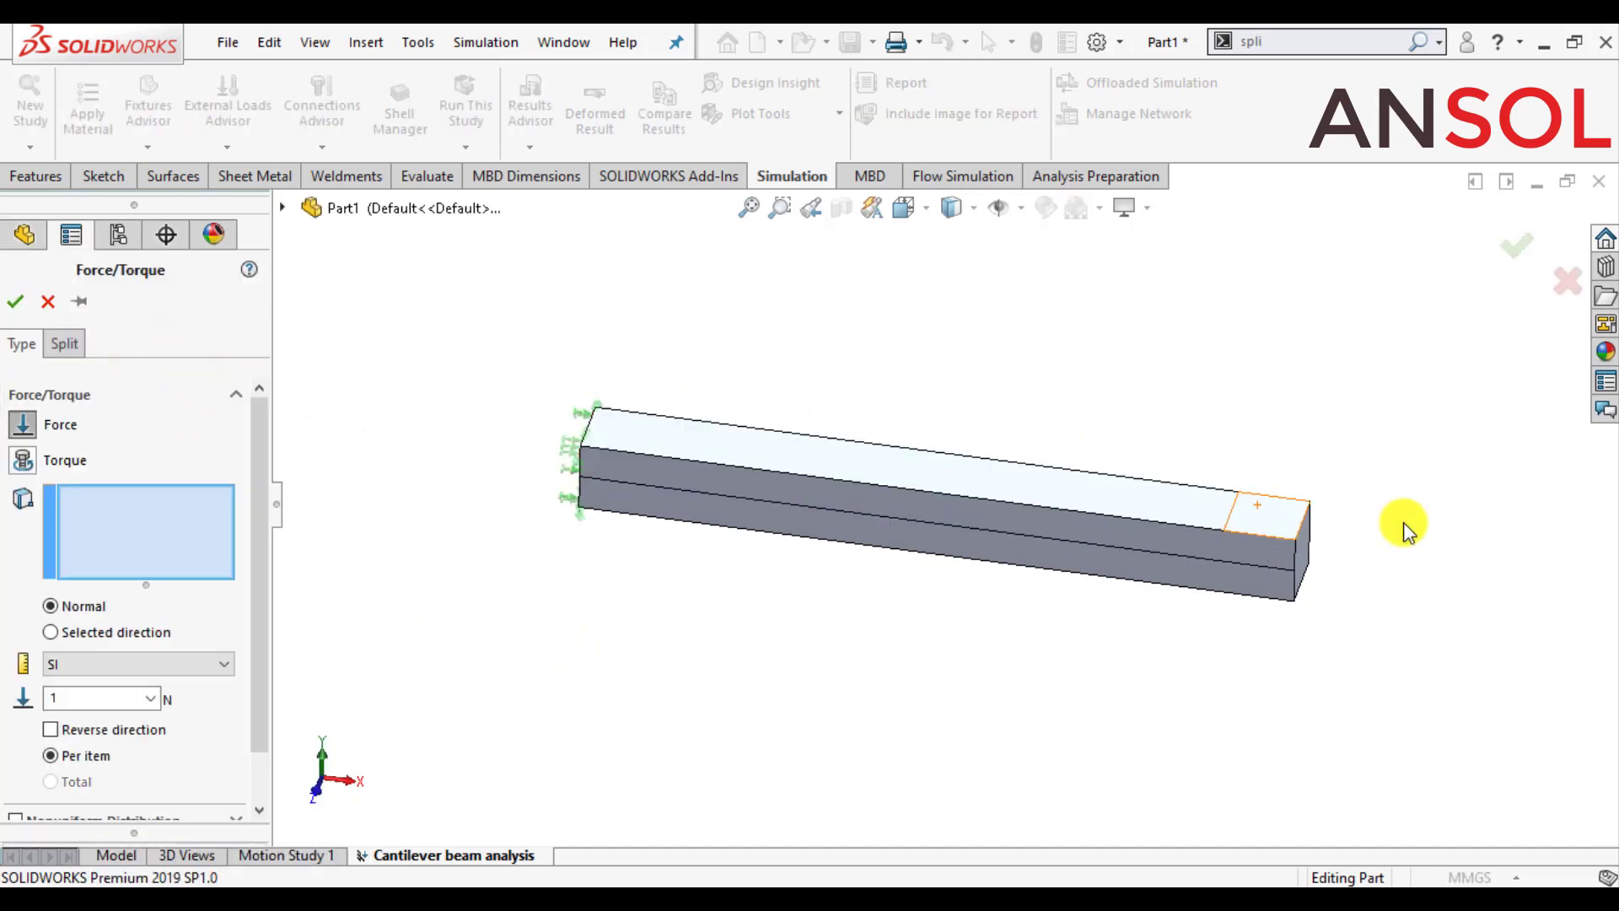
left_click(1254, 530)
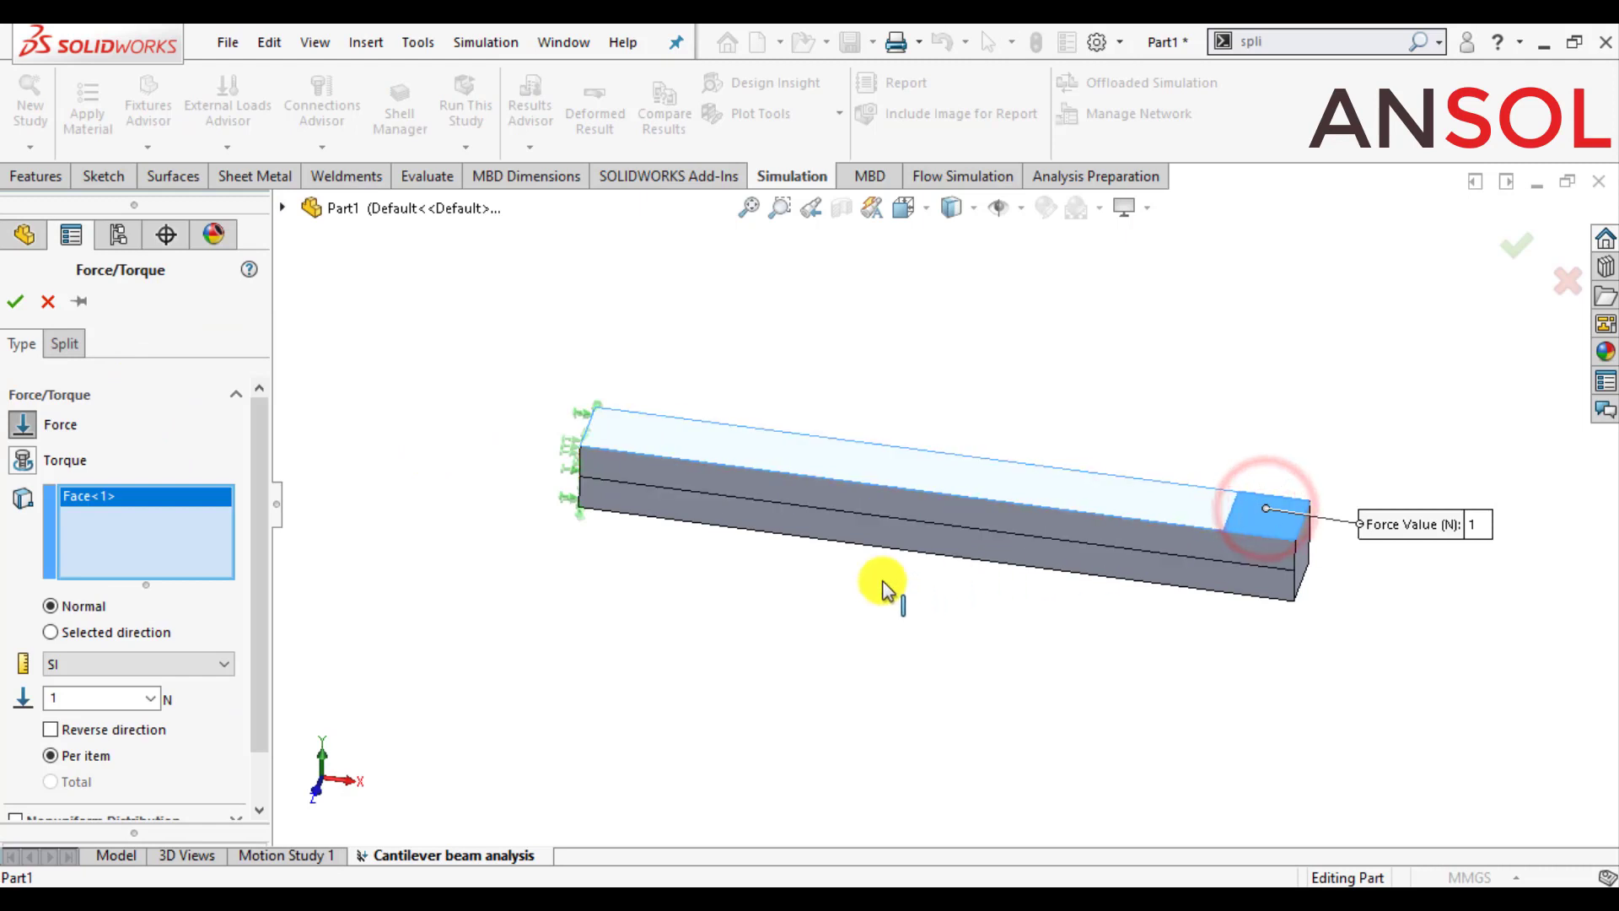
left_click(87, 700)
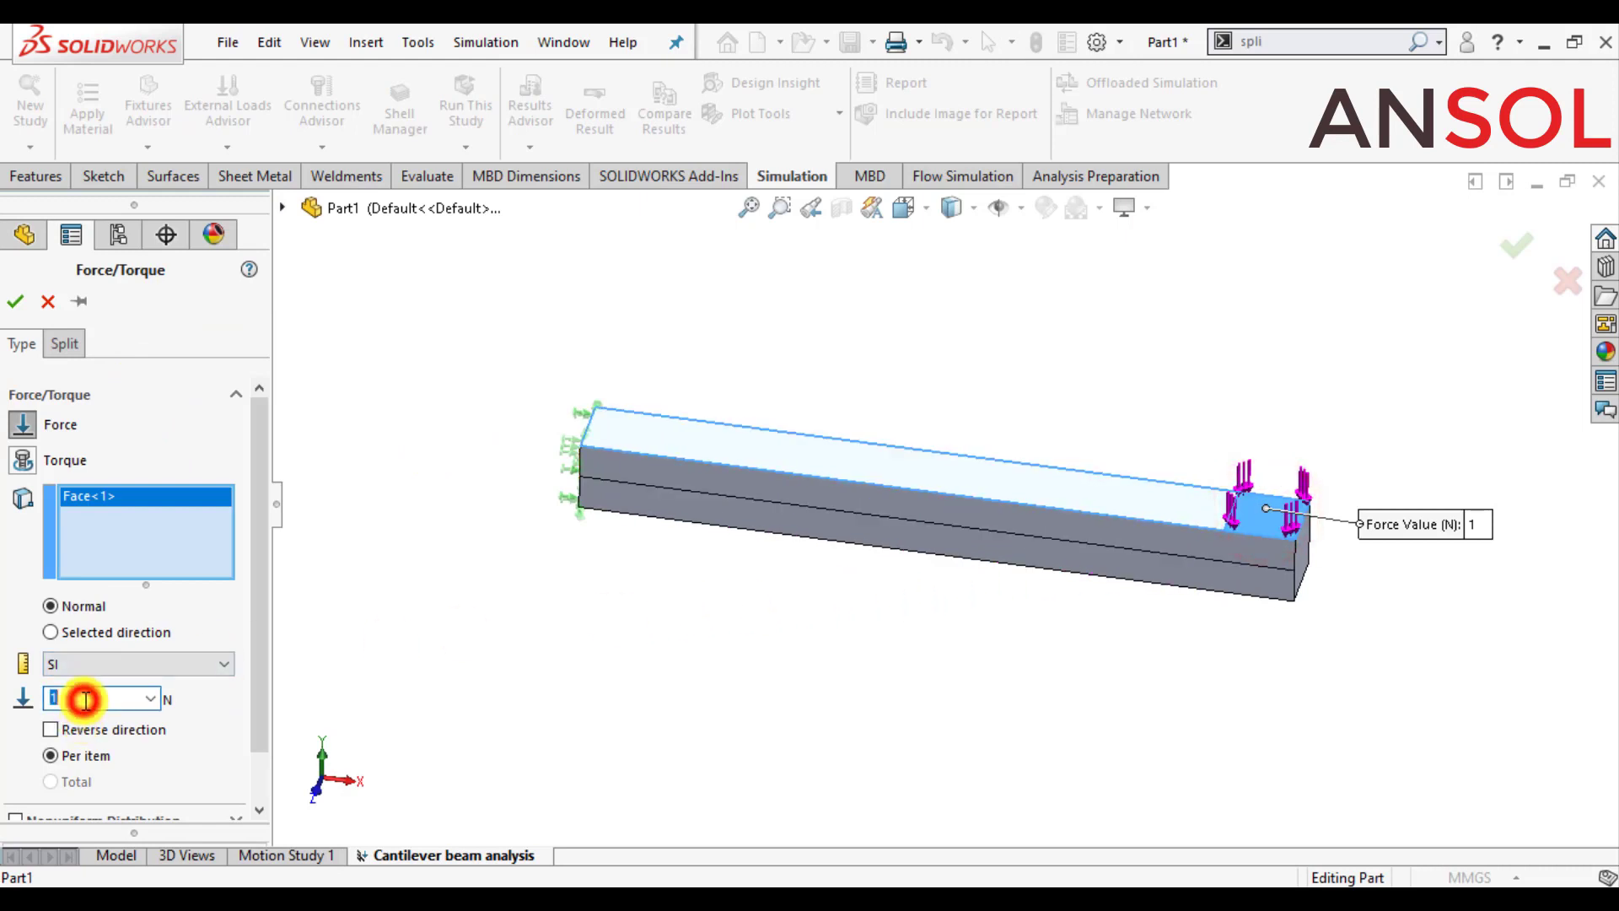
type("00")
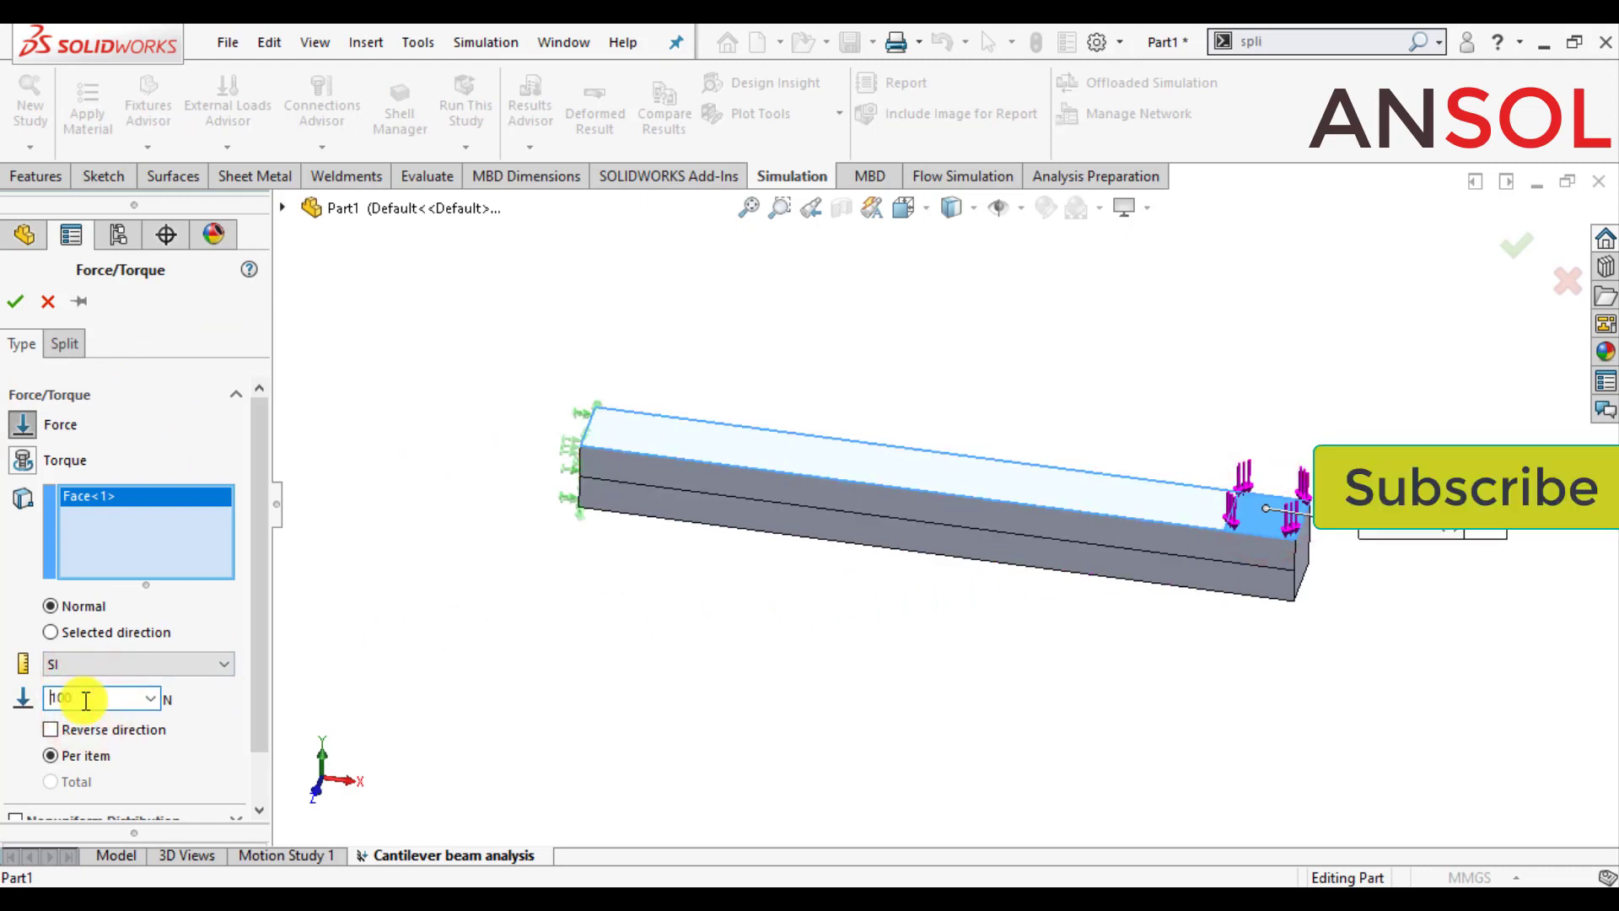
key("Return")
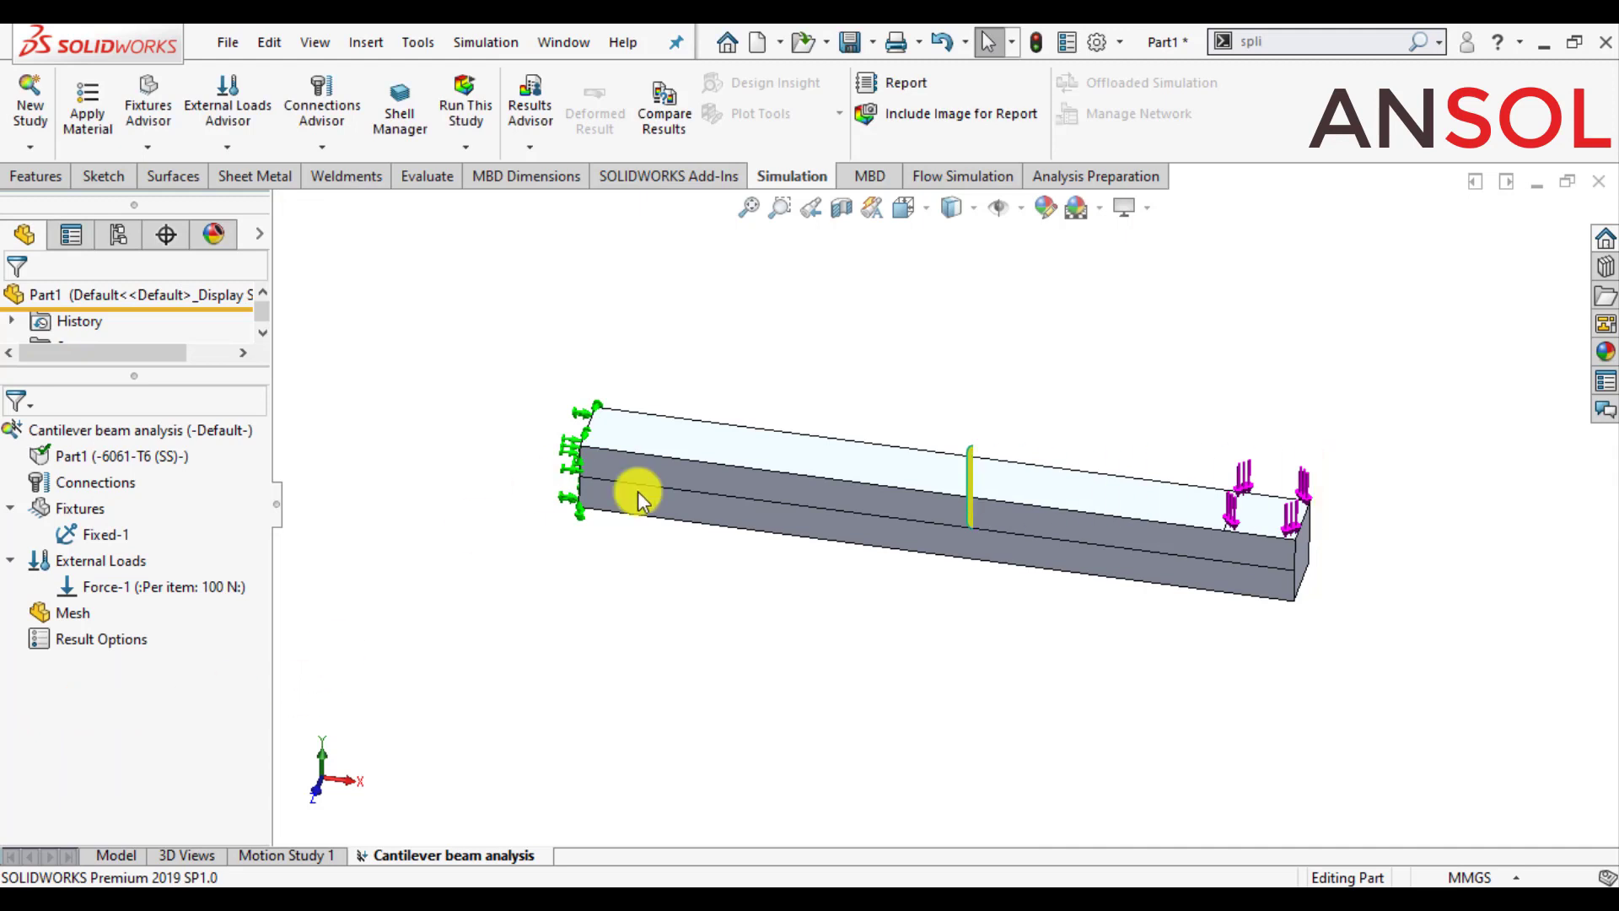
mouse_move(1044, 528)
middle_mouse_down()
mouse_move(1013, 458)
mouse_move(1066, 543)
mouse_move(1023, 481)
mouse_move(1037, 470)
mouse_move(1004, 540)
middle_mouse_up()
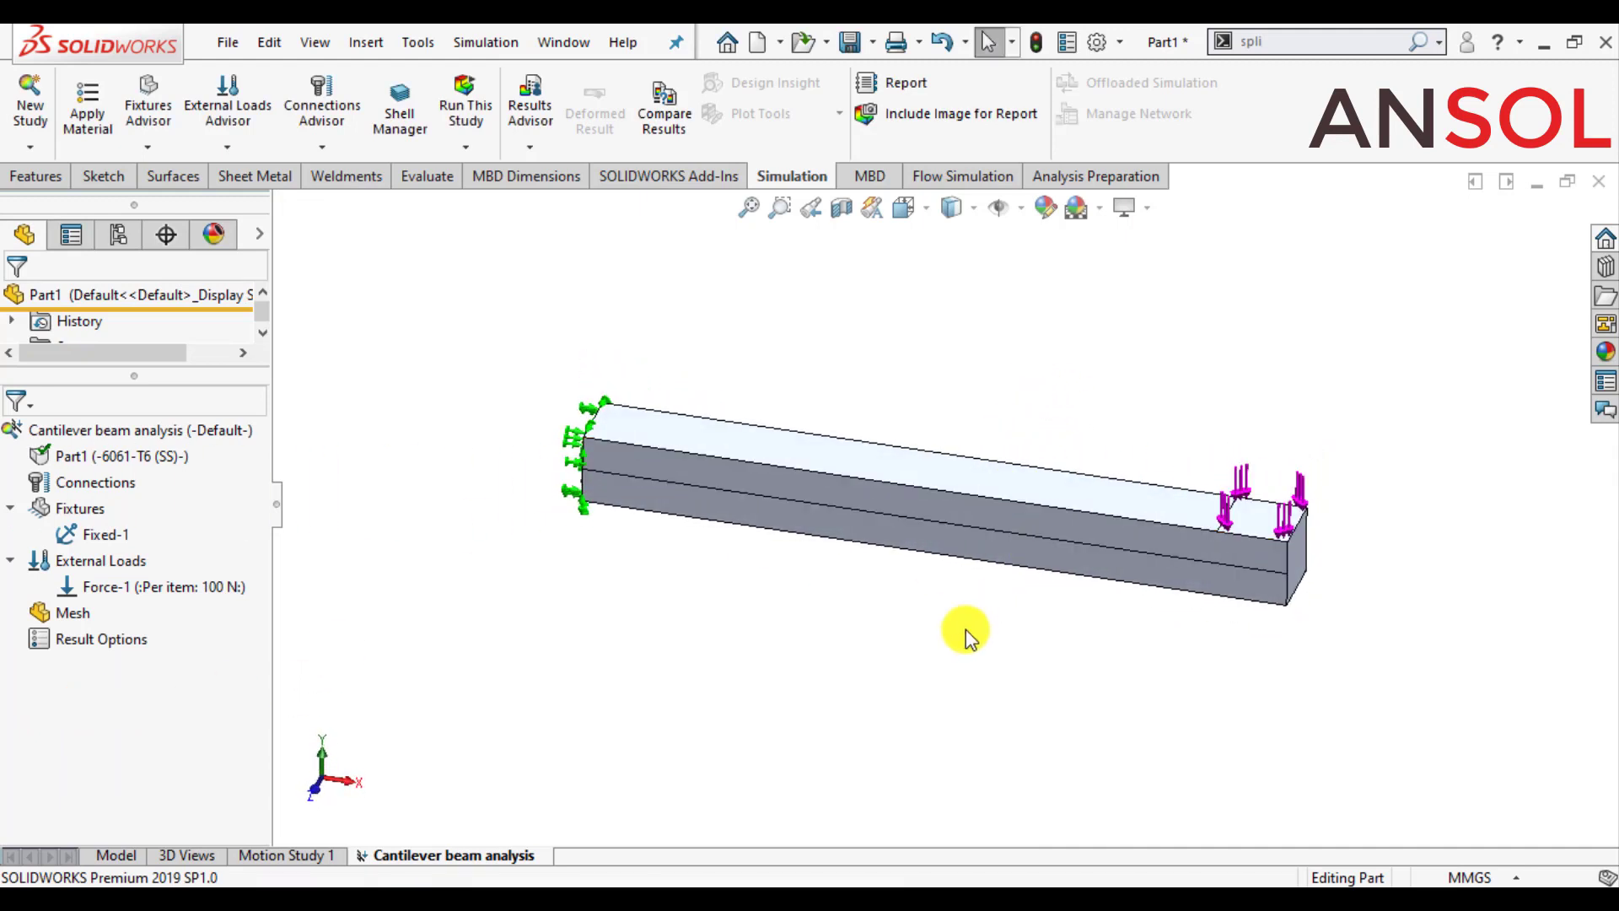
Run the cantilever static study so it meshes and solves
scroll(936, 648, "down", 2)
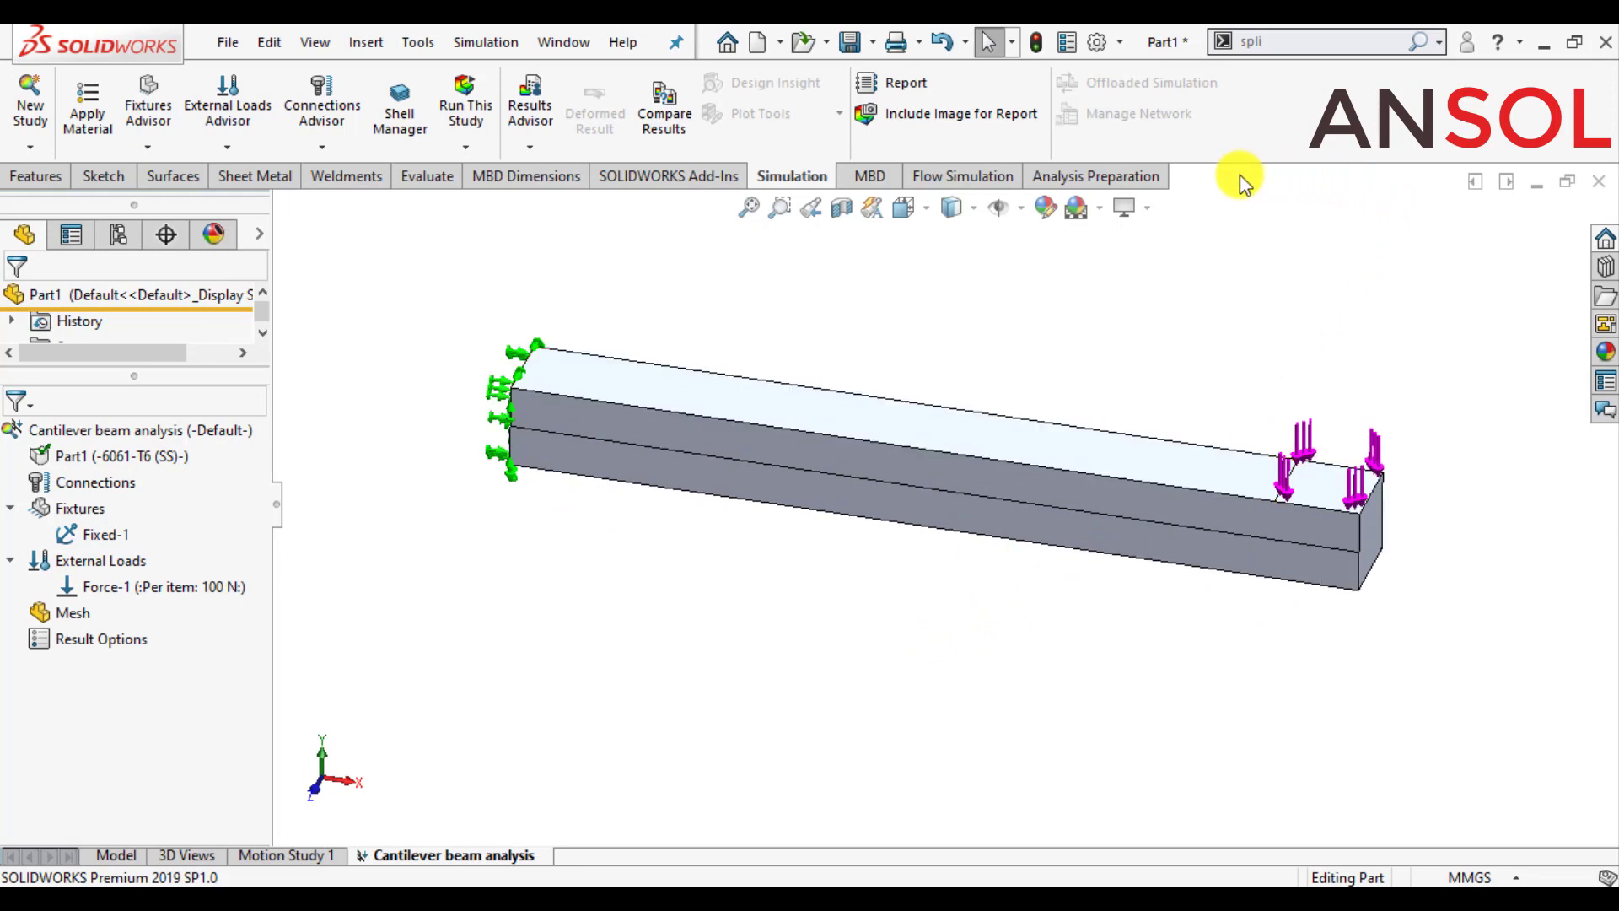
left_click(465, 99)
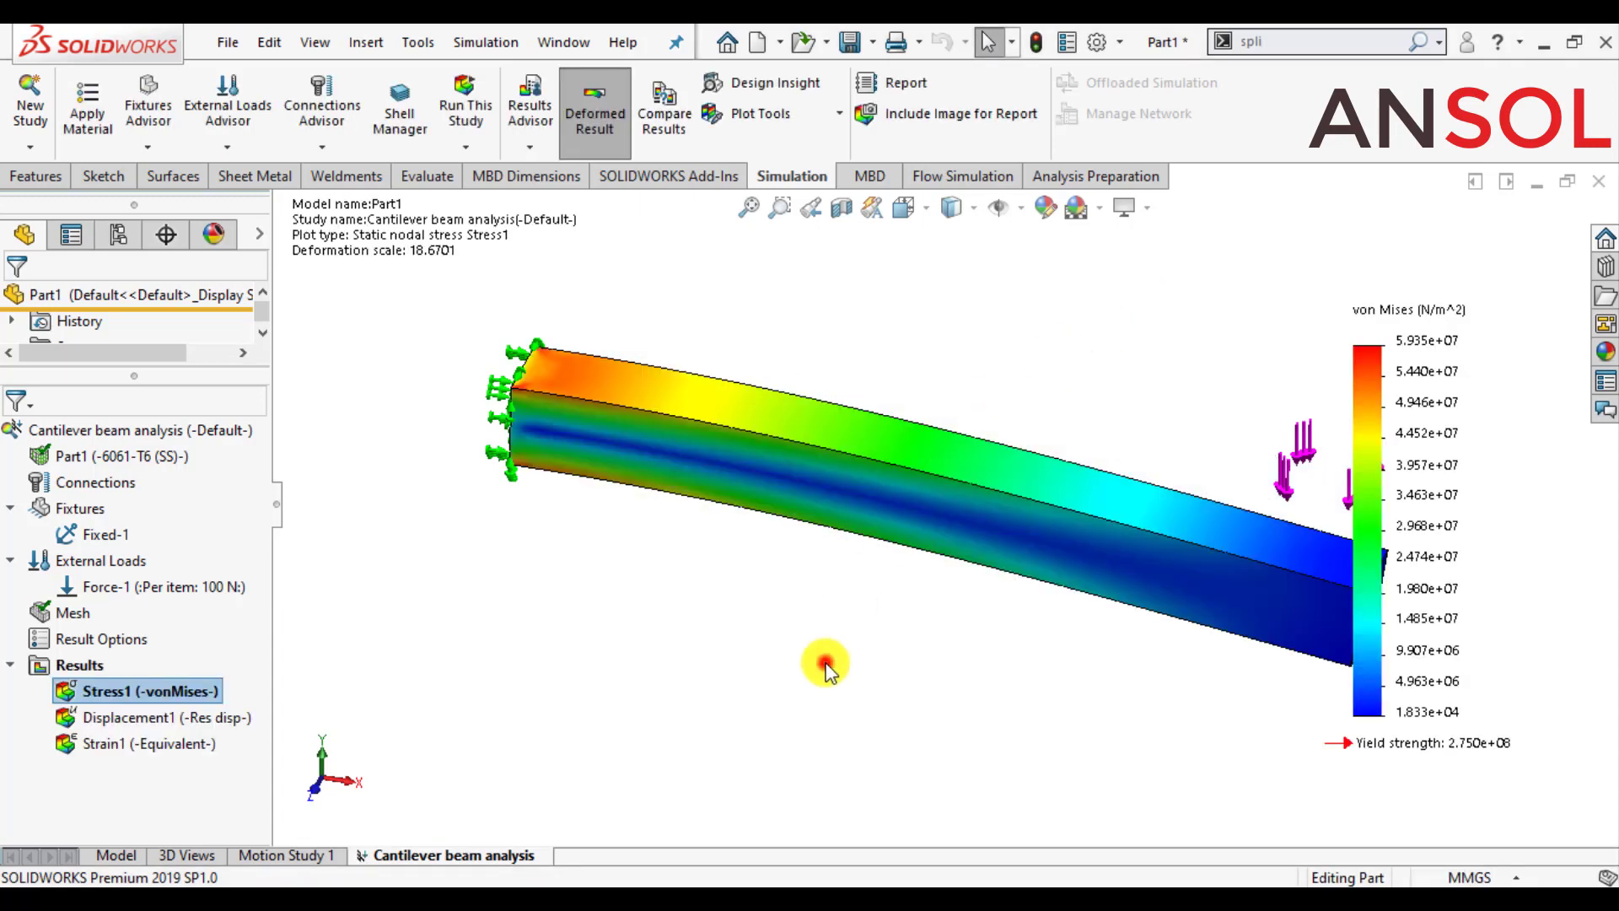
scroll(797, 668, "up", 2)
scroll(1150, 463, "down", 1)
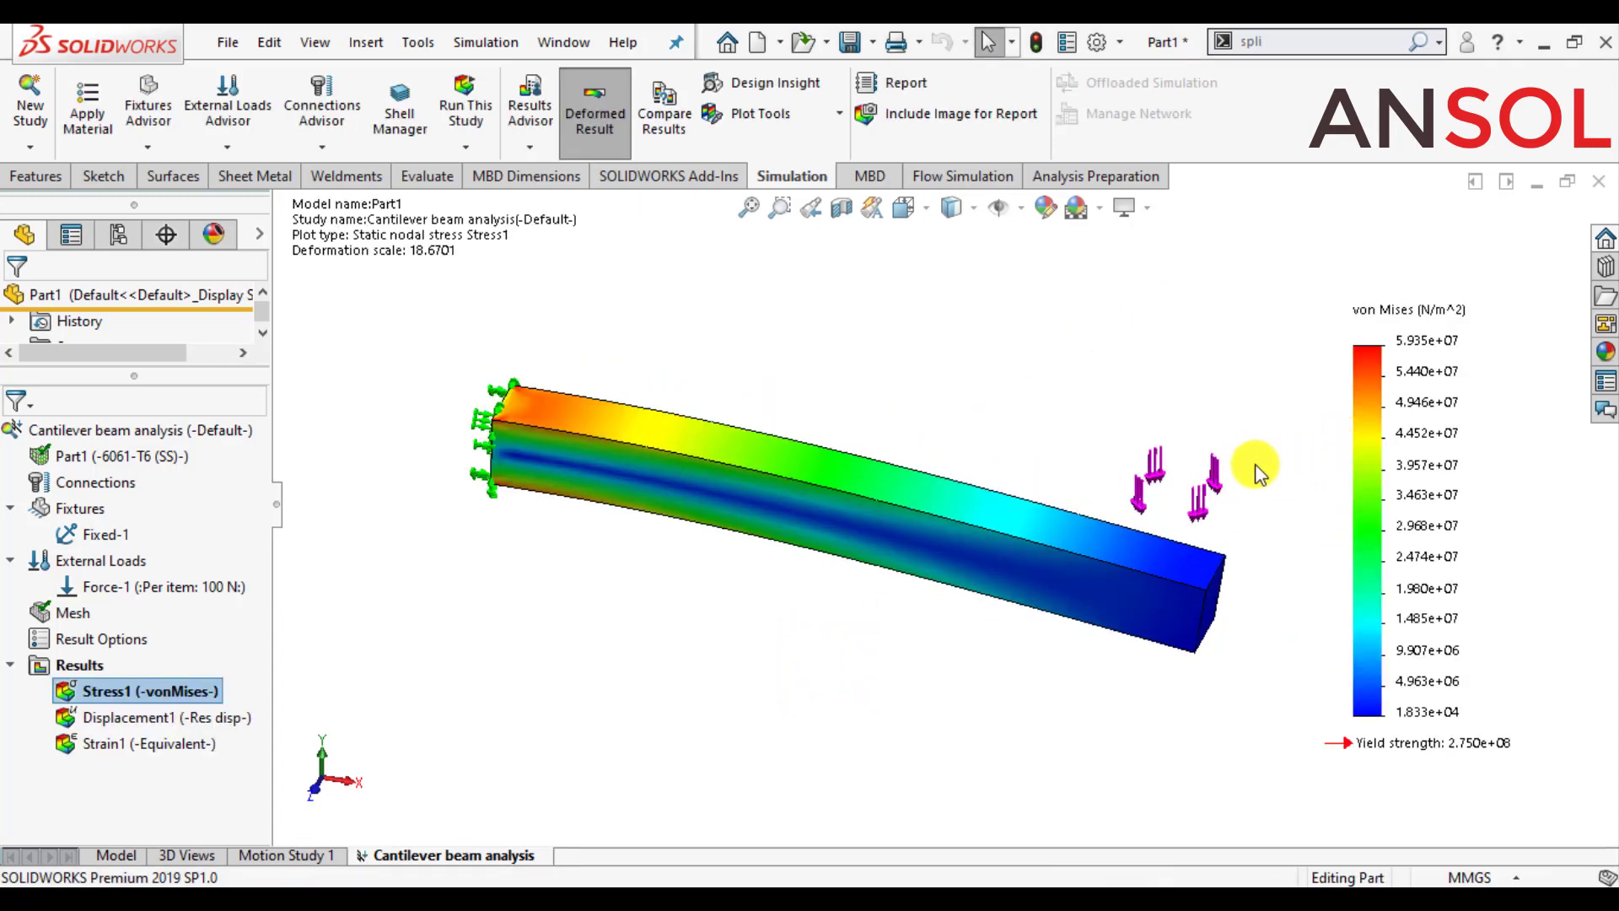
scroll(1166, 582, "down", 1)
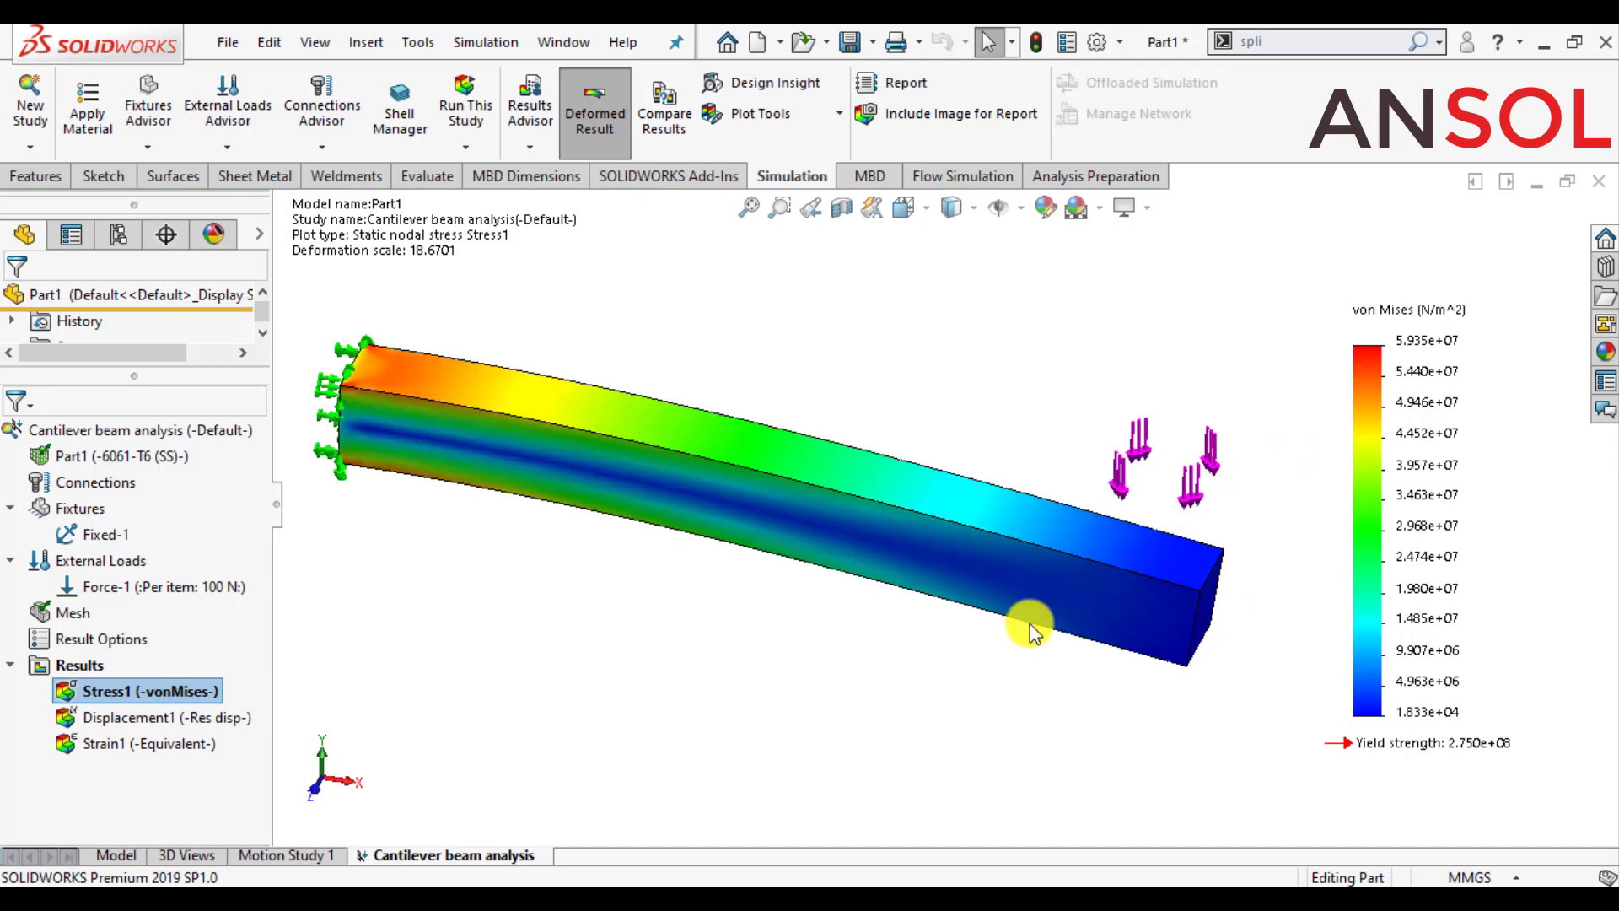
Set the Stress1 plot's chart legend number format to floating
right_click(164, 687)
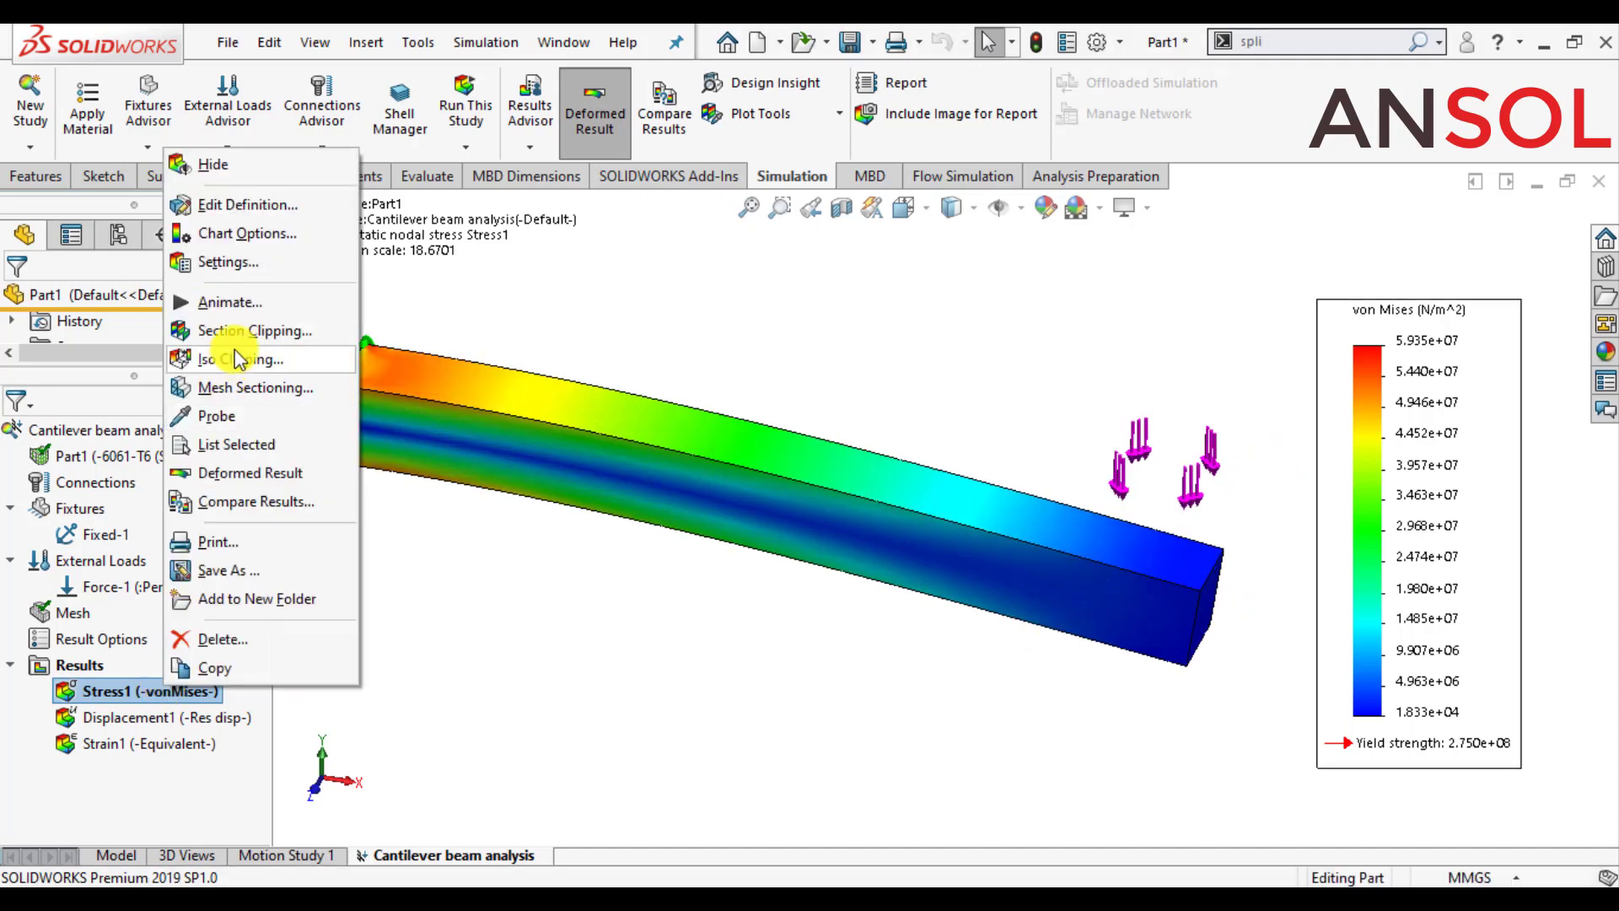
key("Escape")
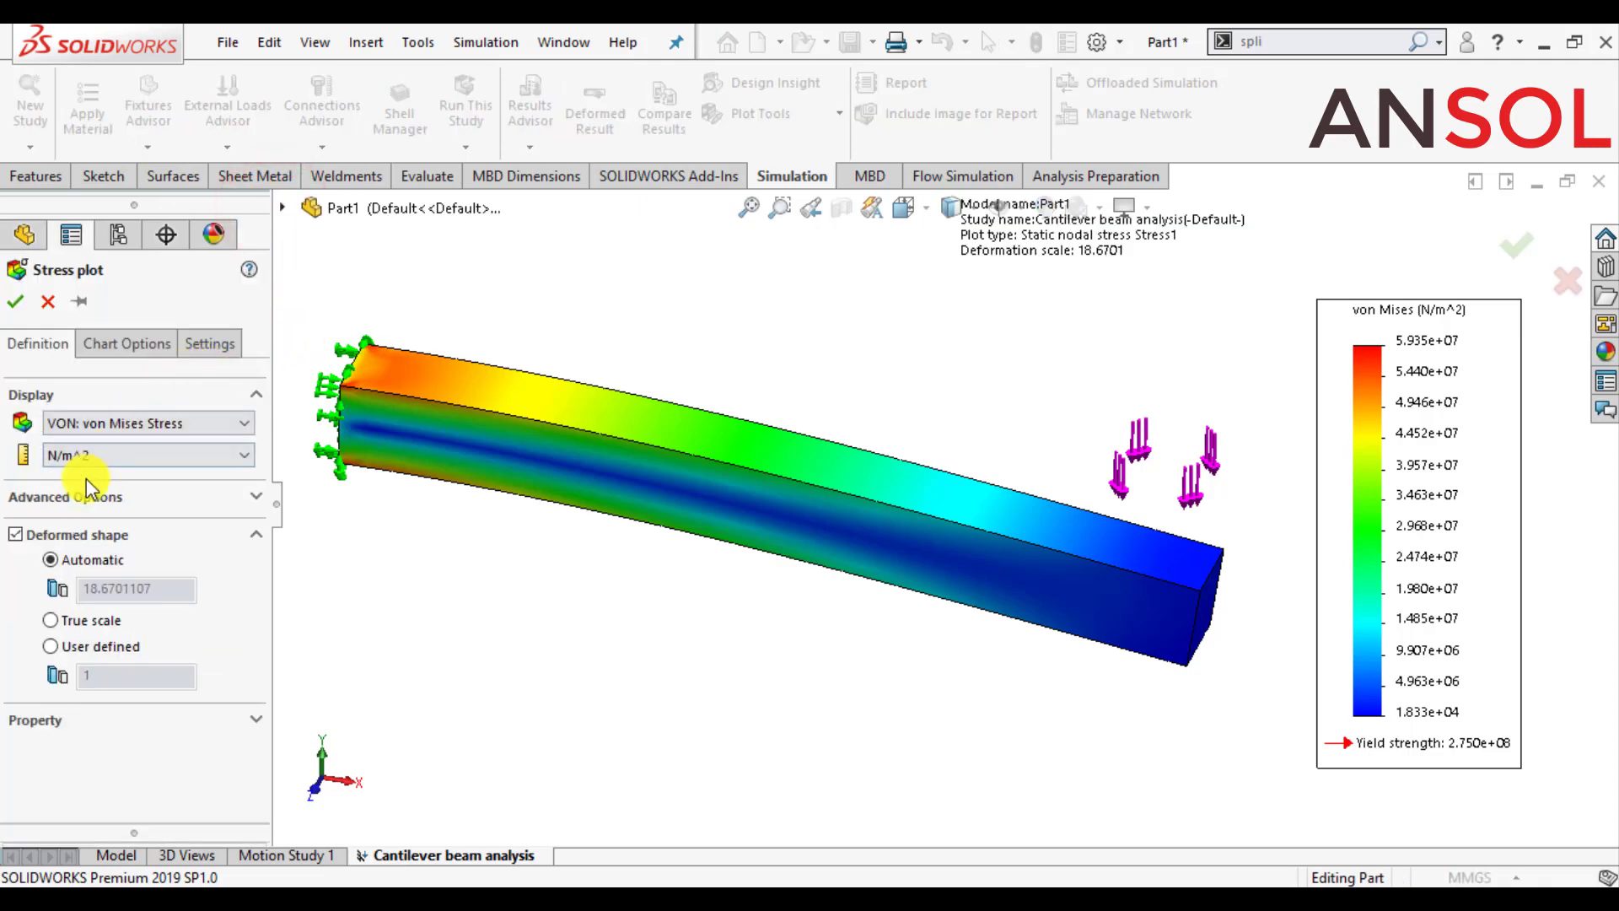
left_click(130, 343)
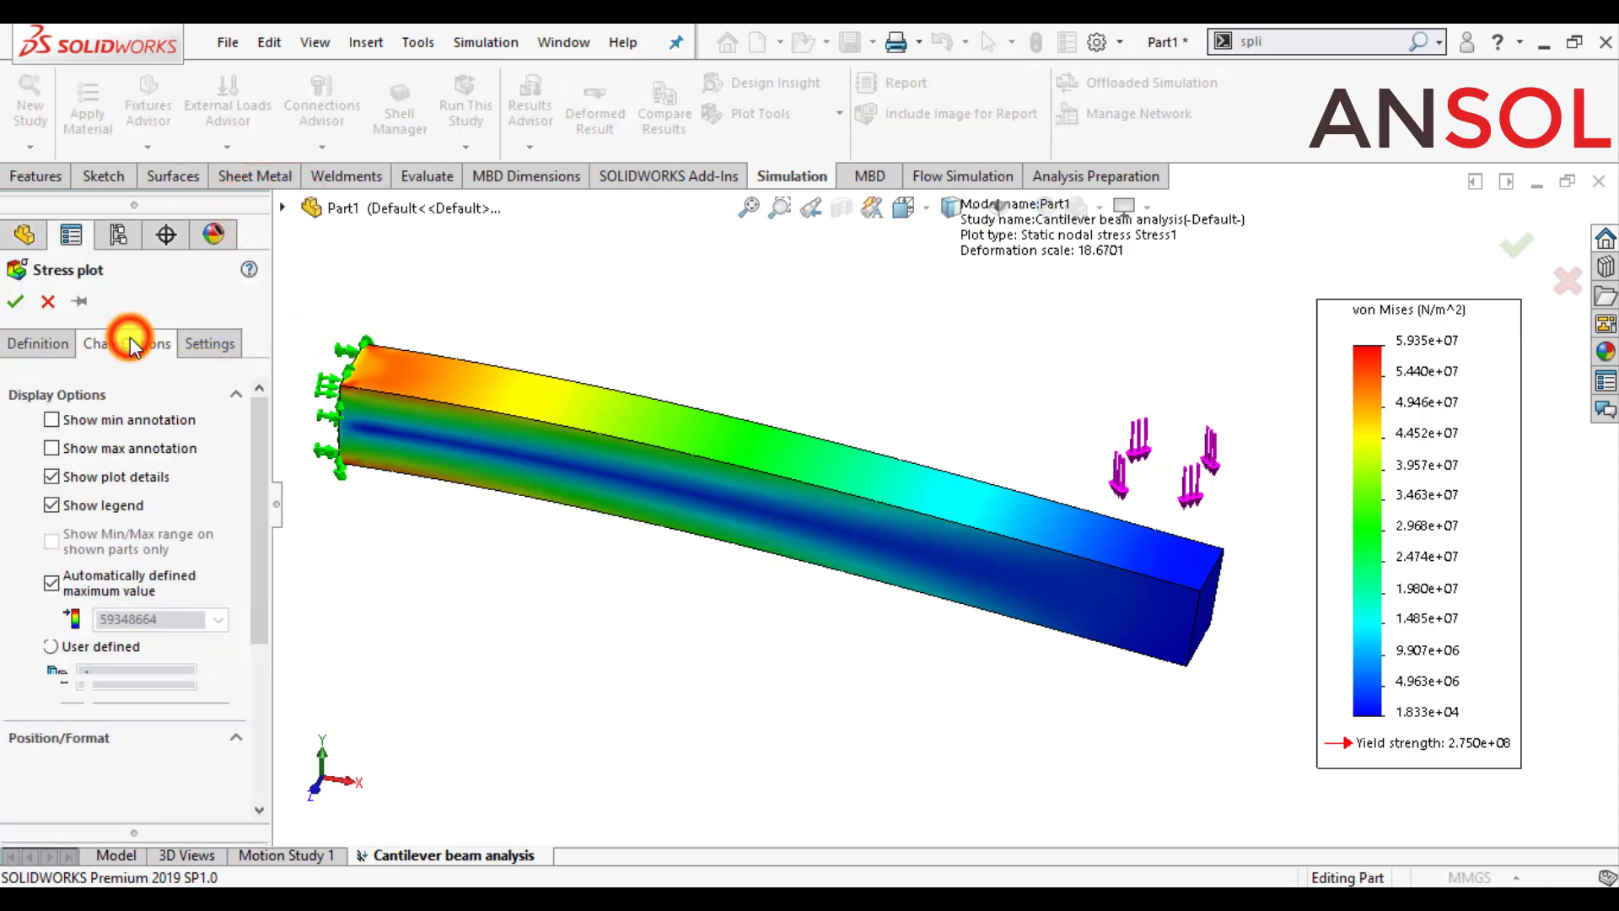
left_click(206, 340)
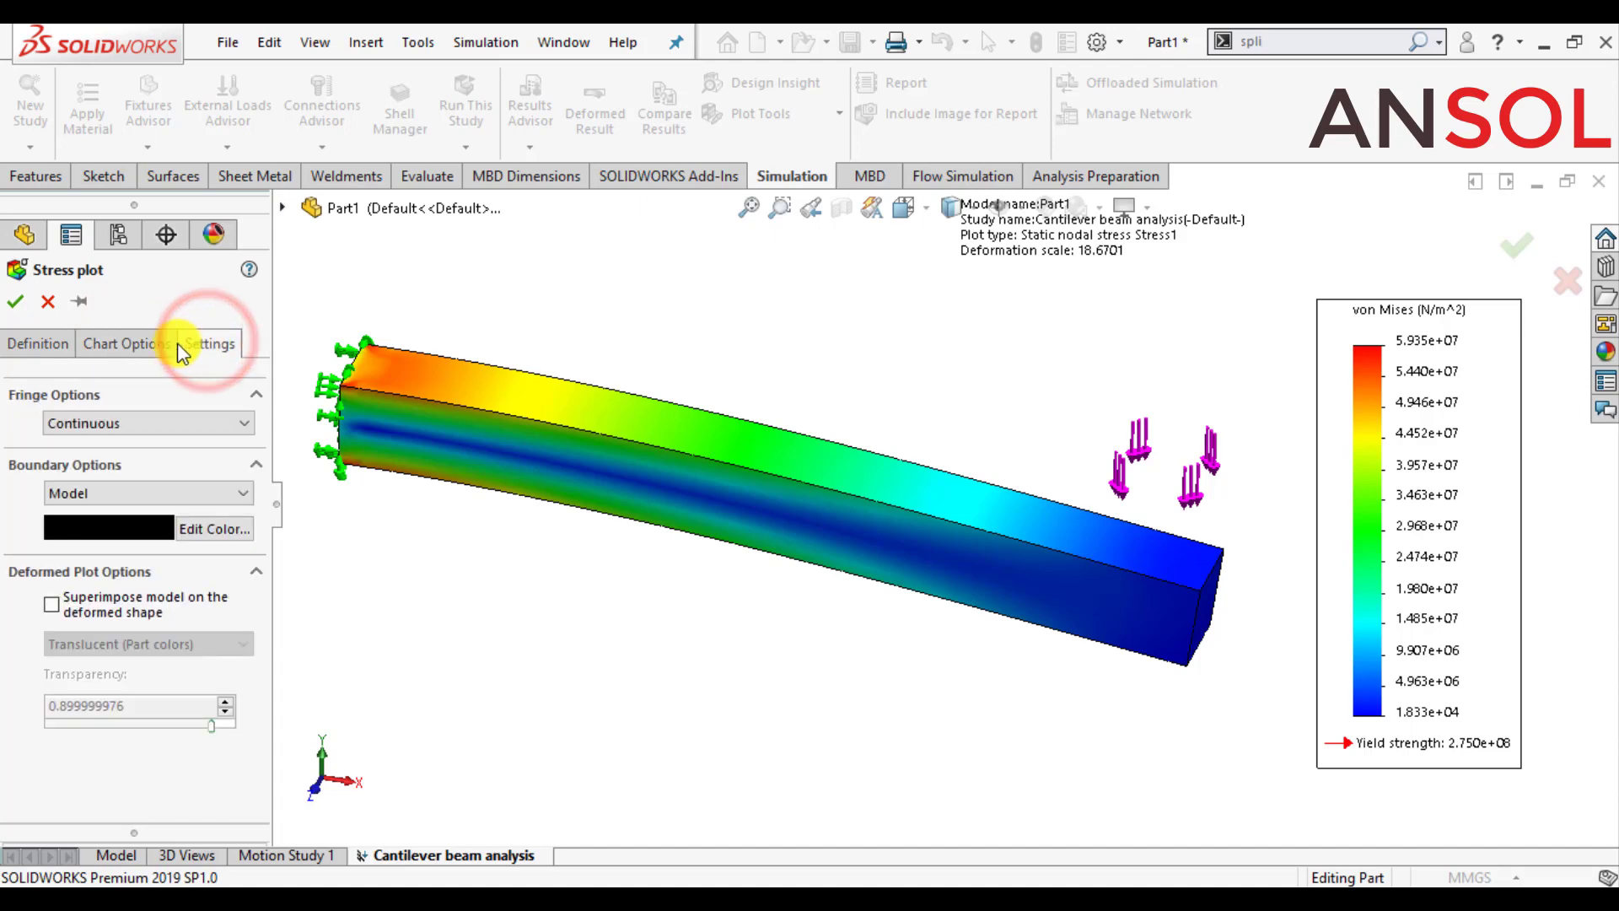
left_click(126, 336)
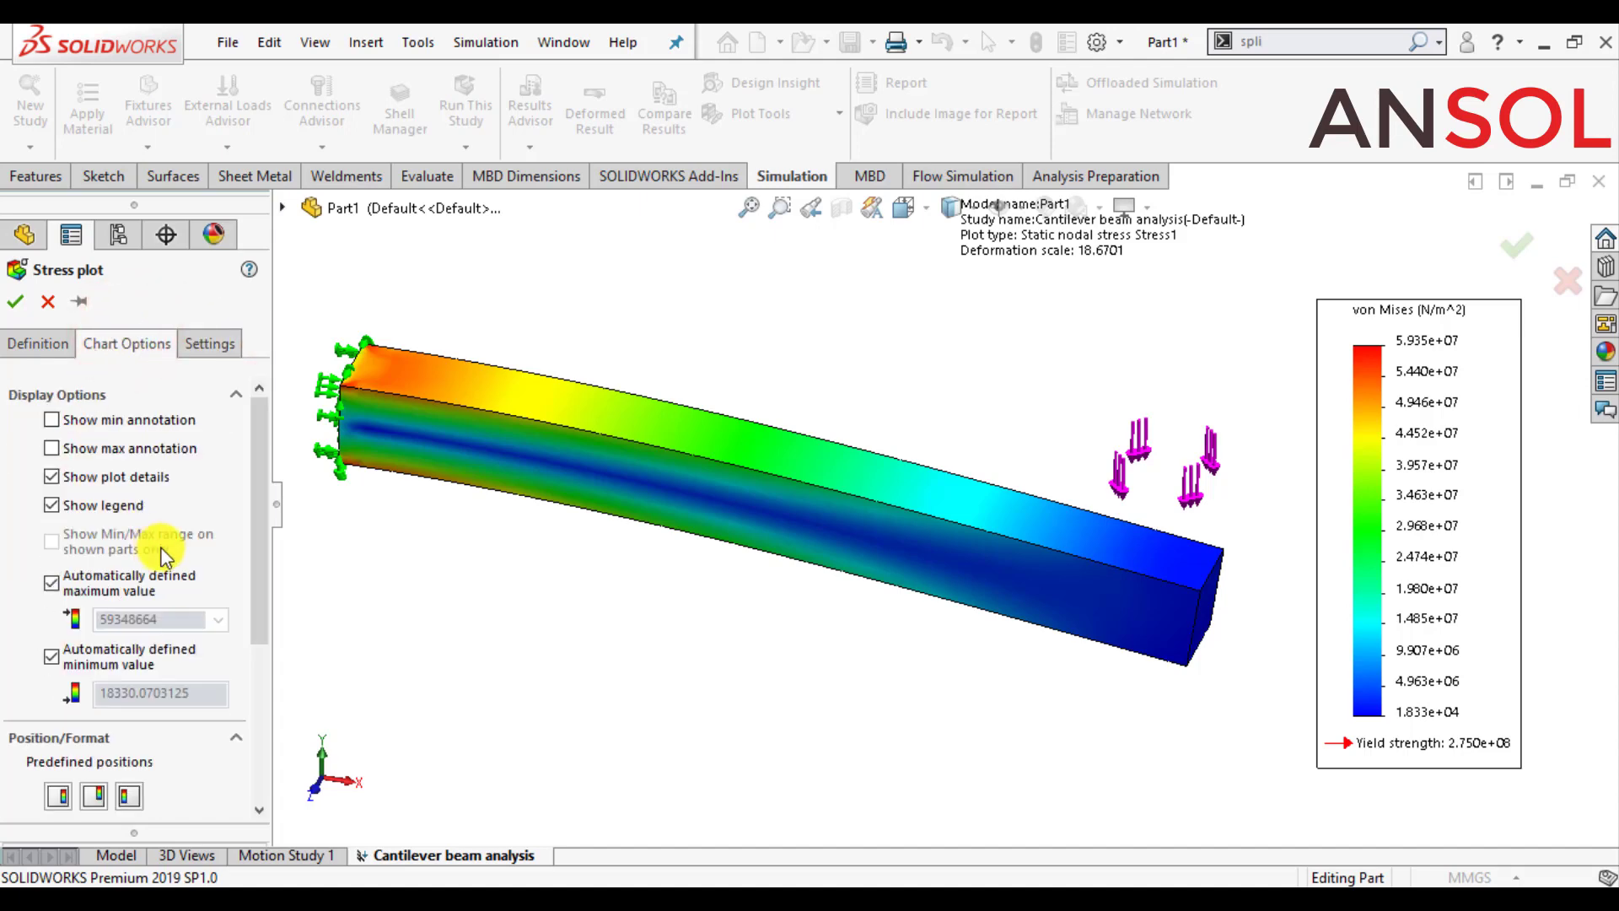
left_click_drag(255, 549, 256, 708)
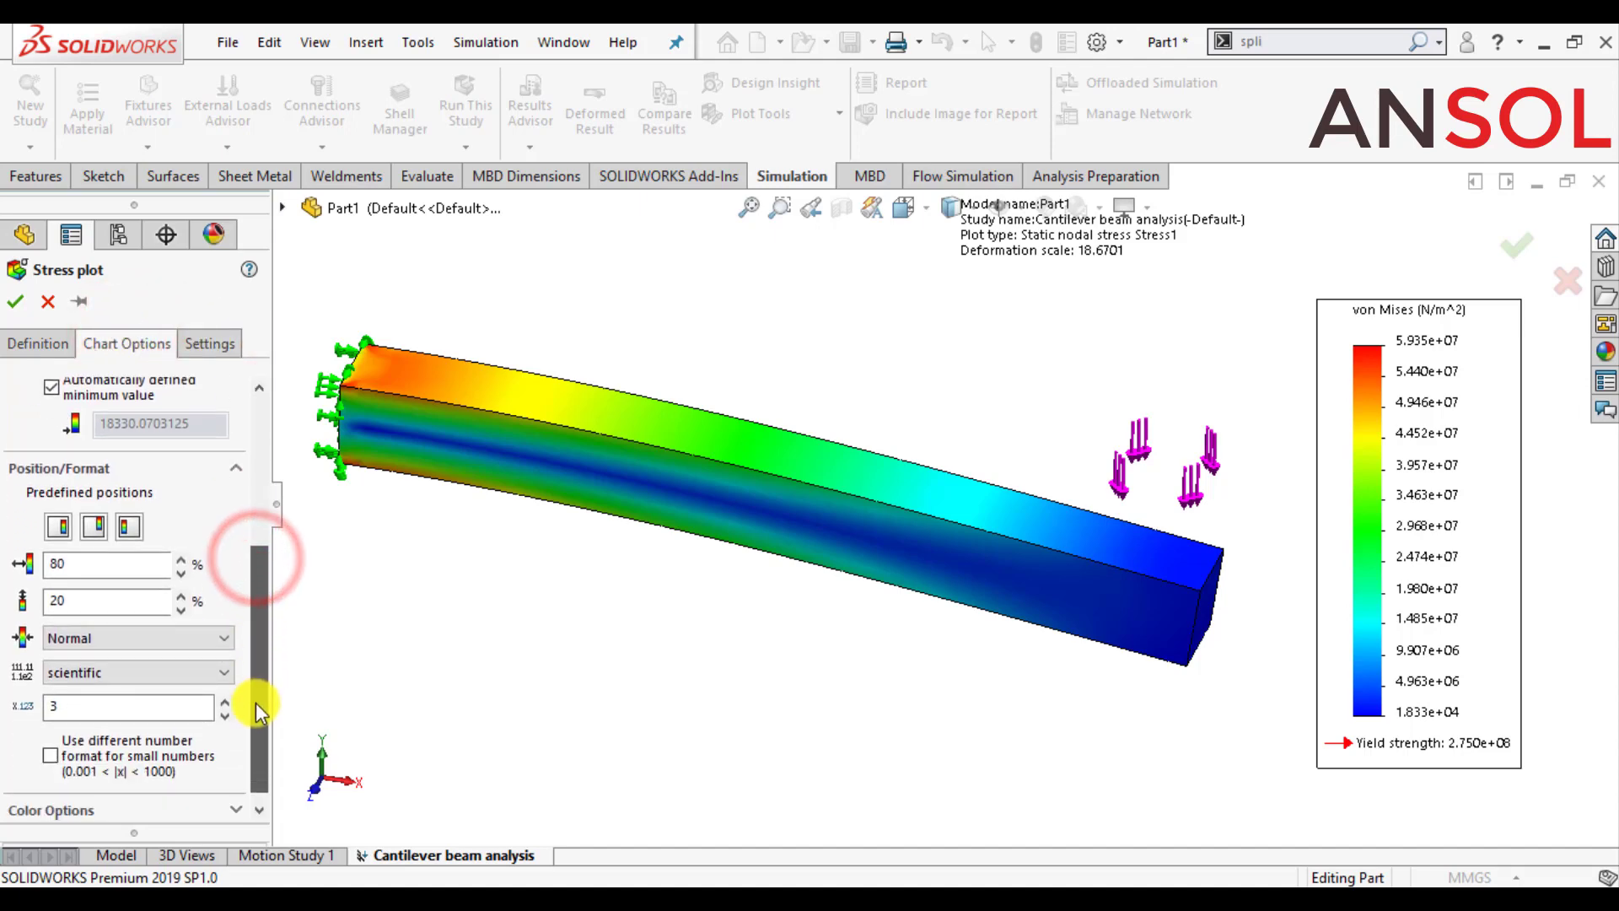
left_click(194, 672)
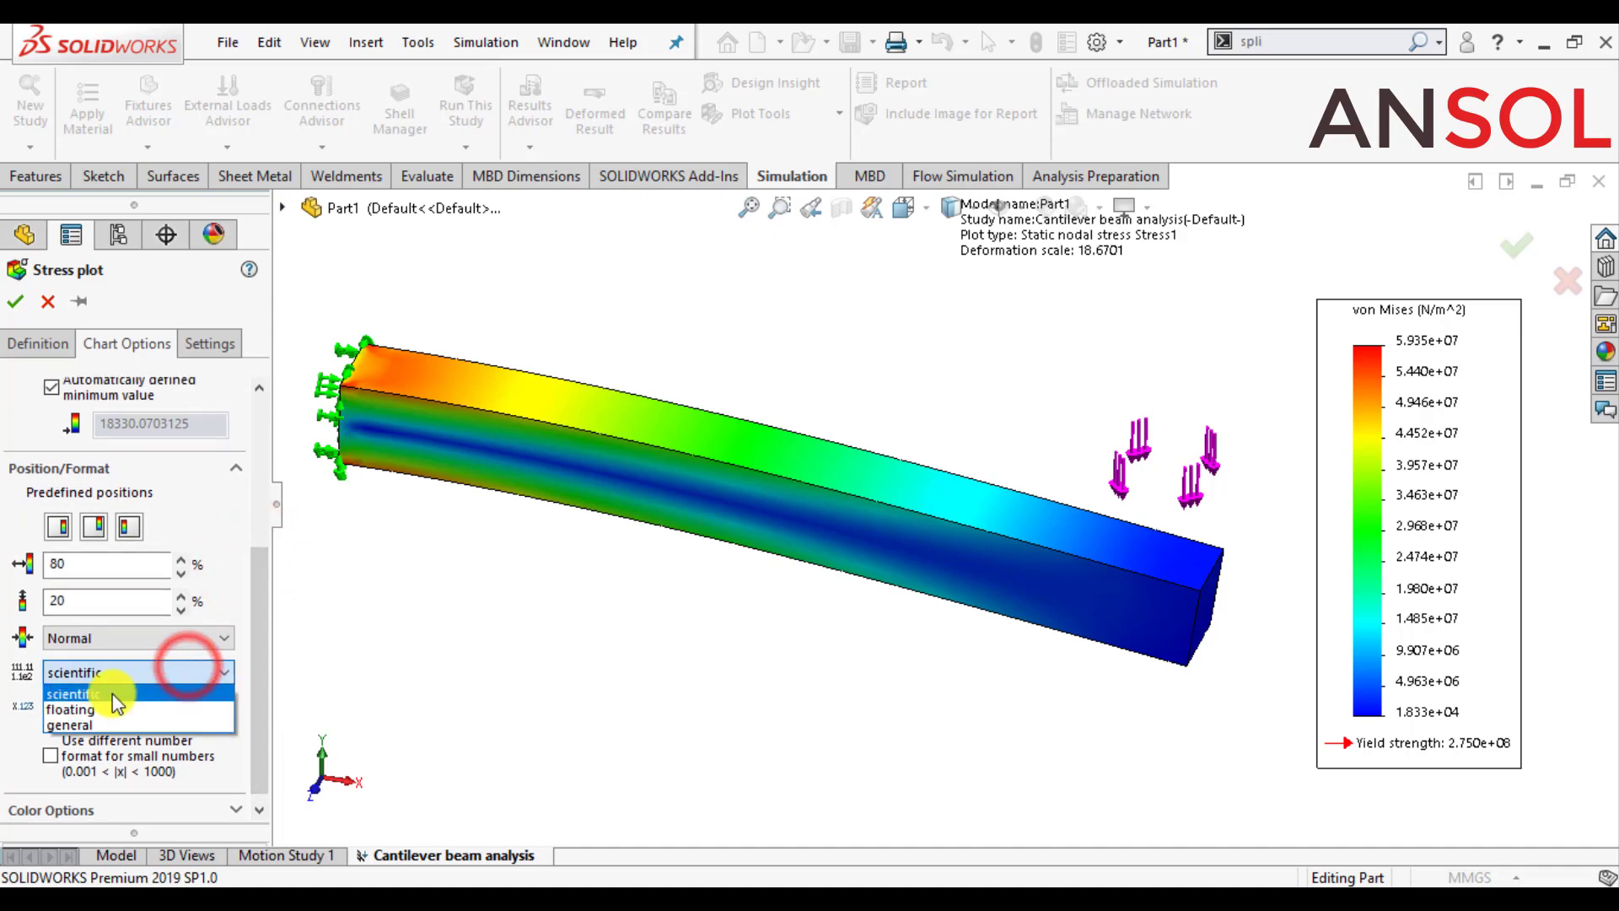
left_click(86, 713)
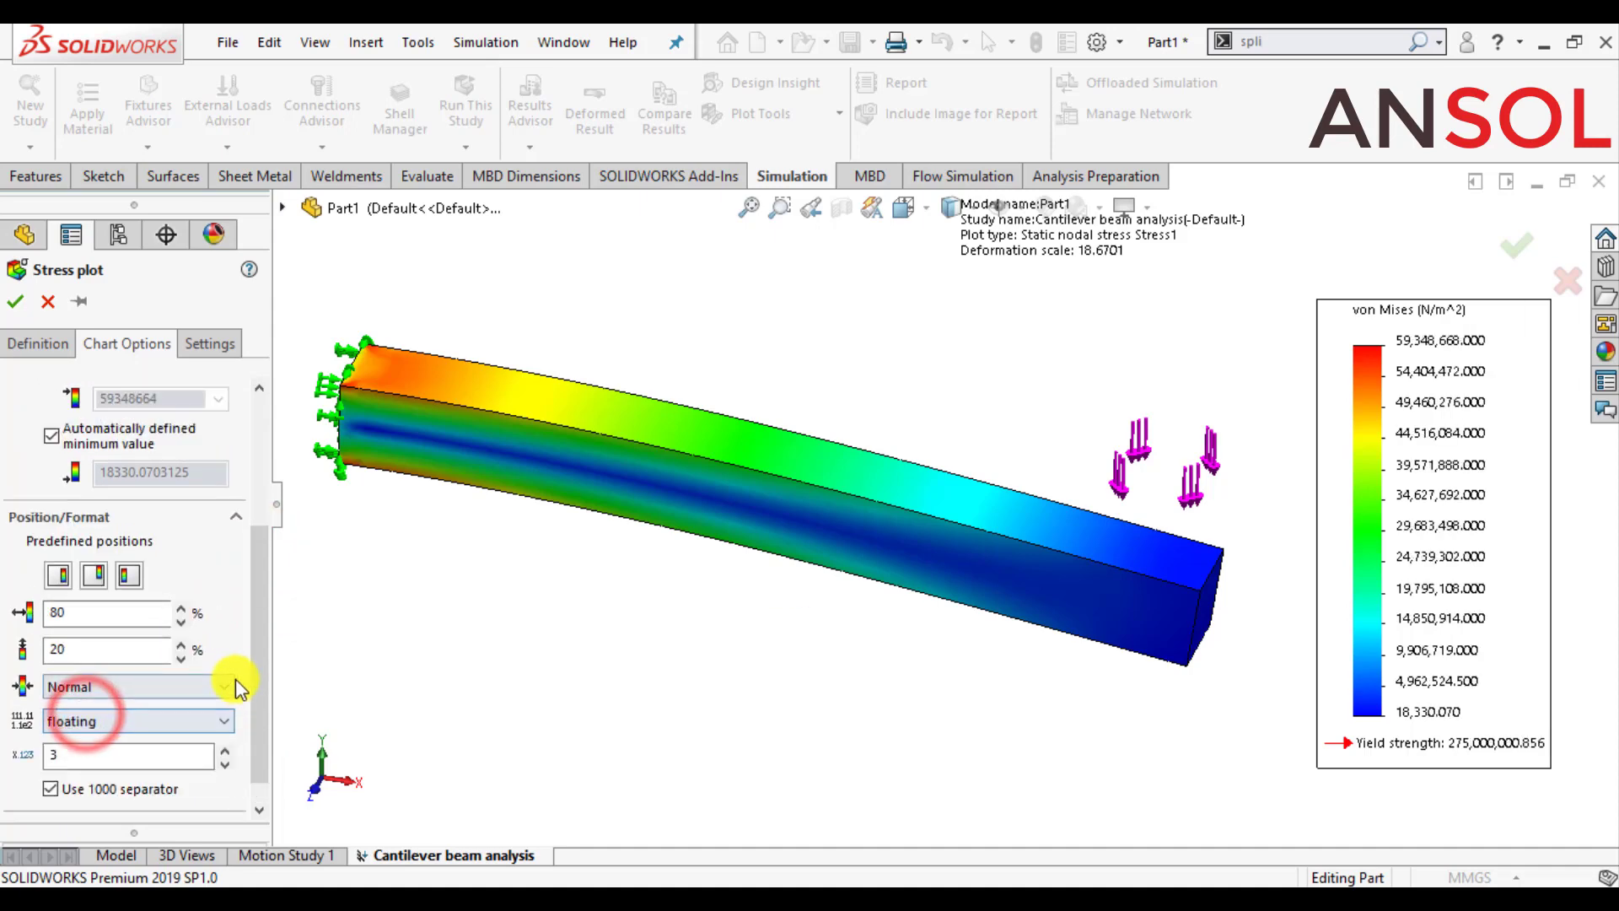
left_click_drag(254, 665, 261, 498)
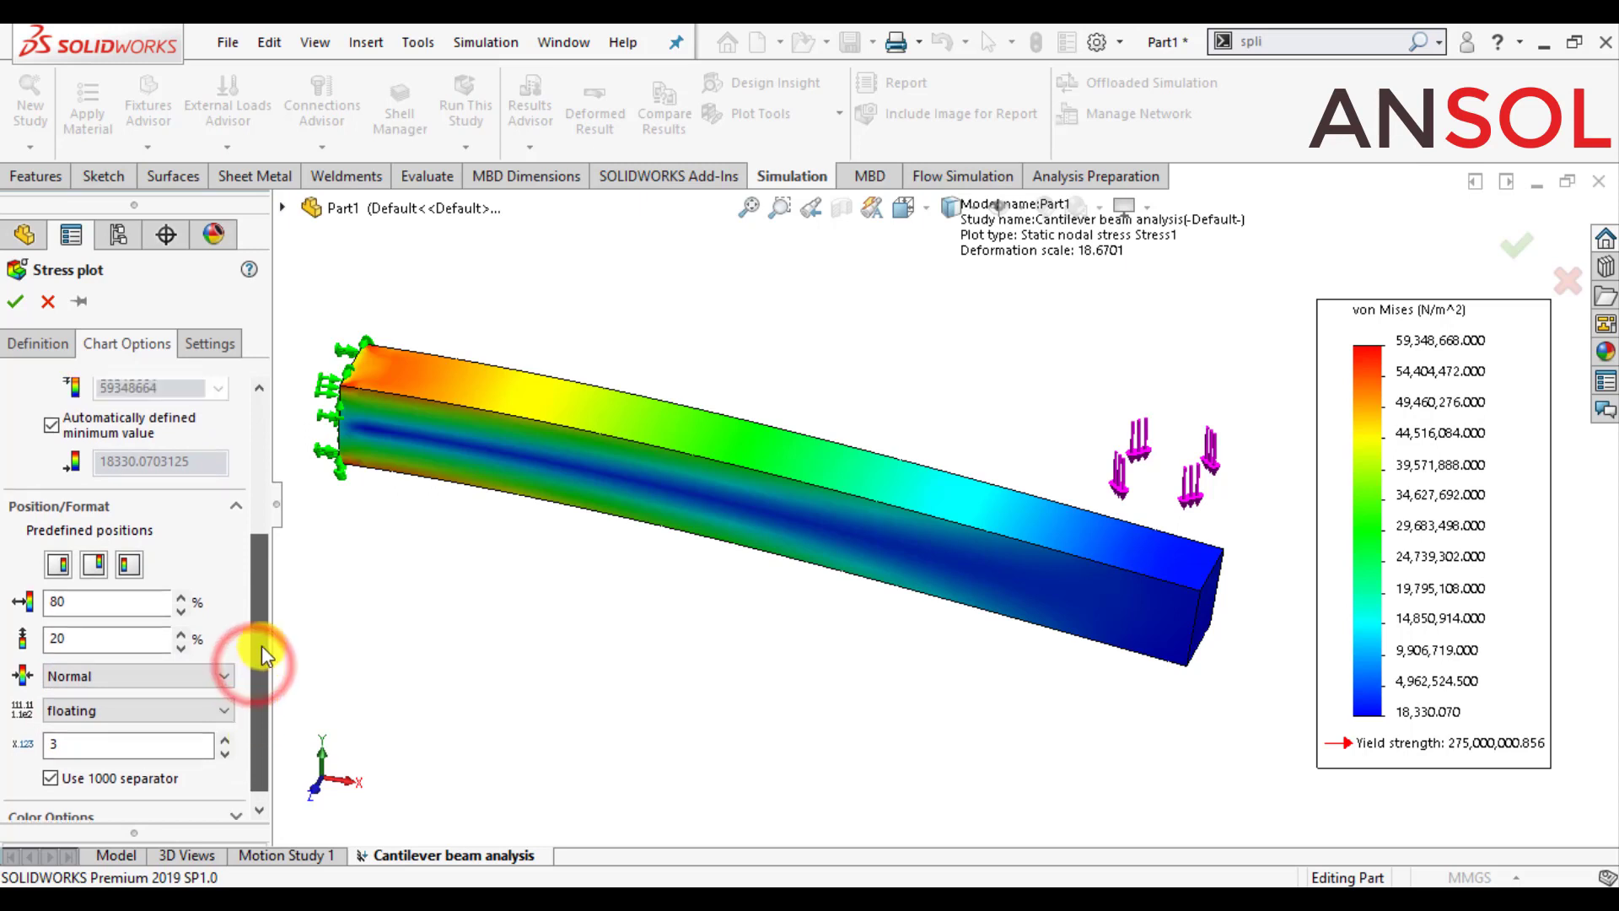
Set the Stress1 plot units to N/mm^2 (MPa) and apply the change
left_click(32, 345)
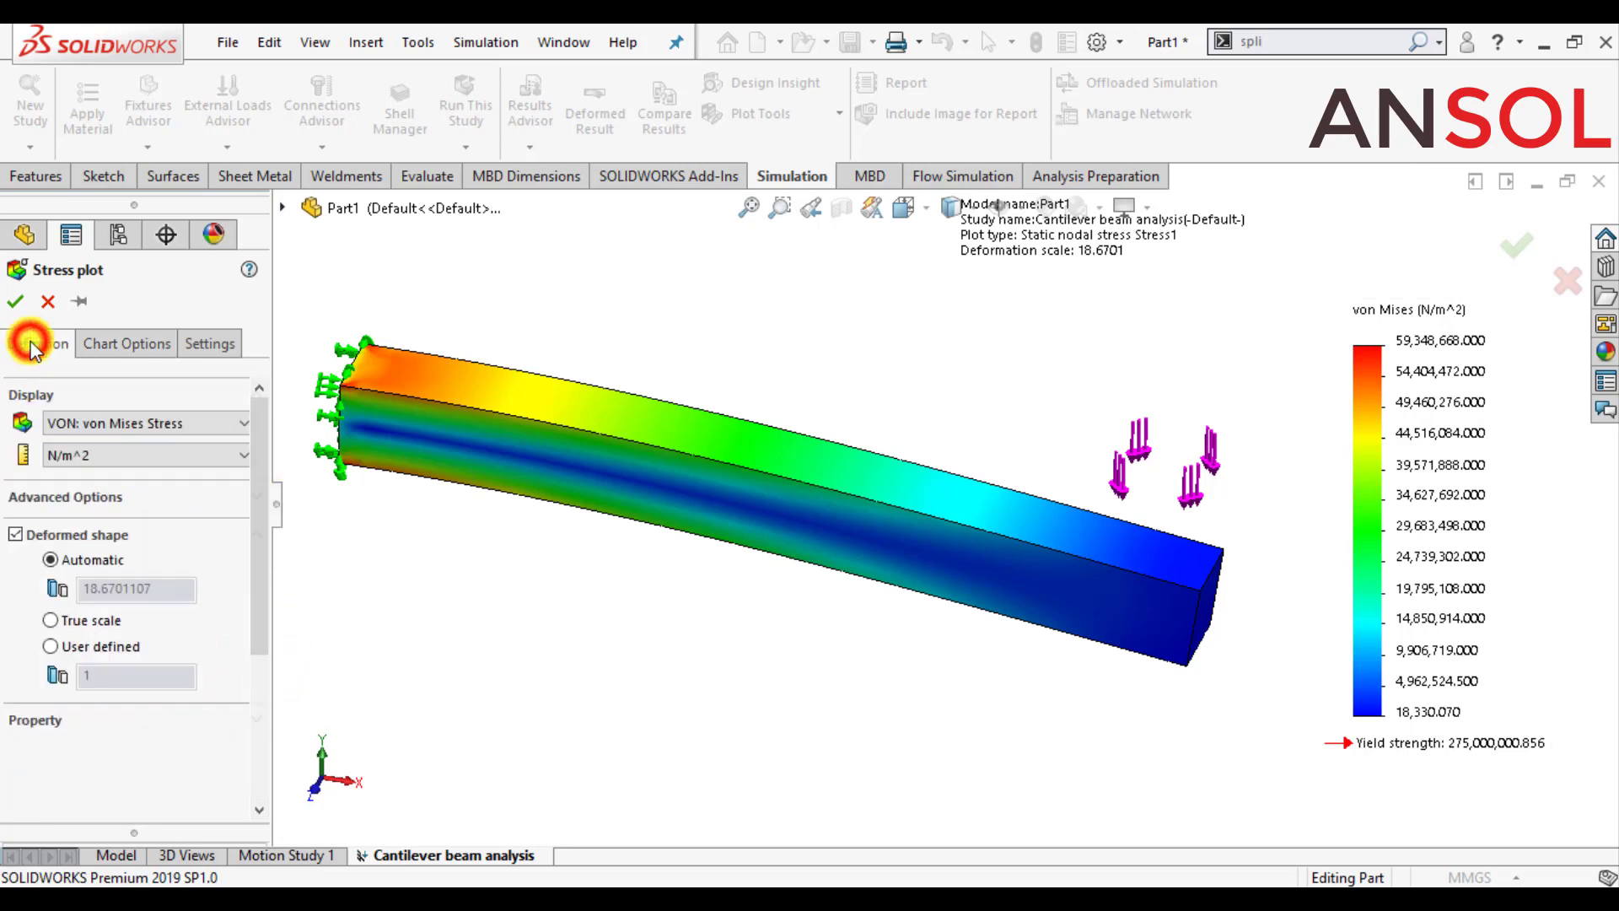
left_click(101, 459)
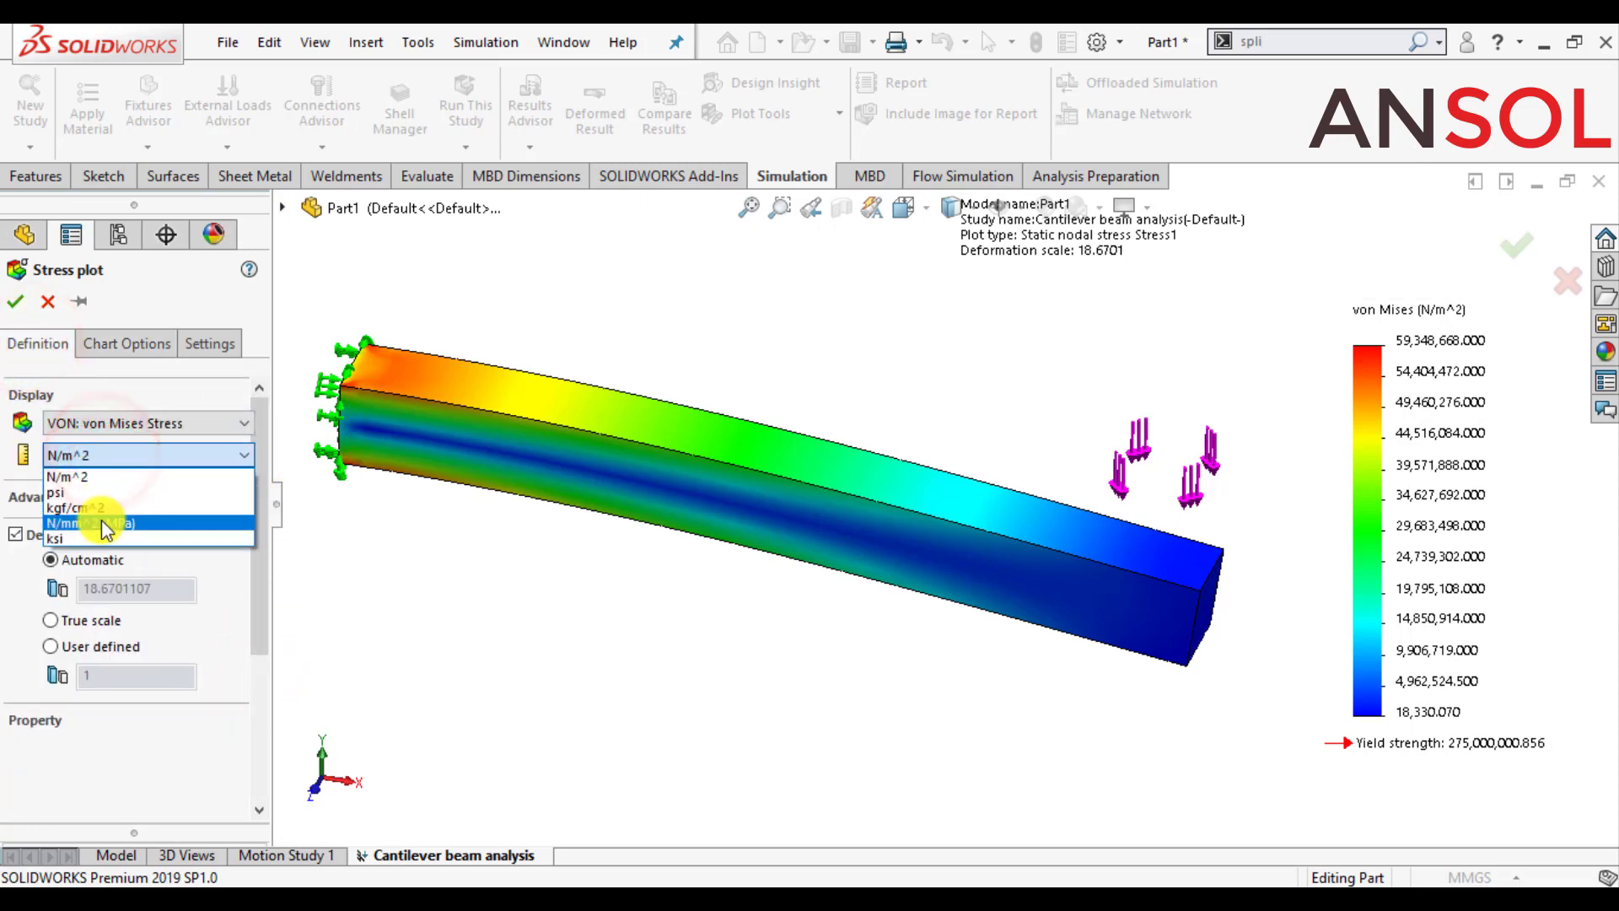
left_click(101, 529)
left_click(16, 301)
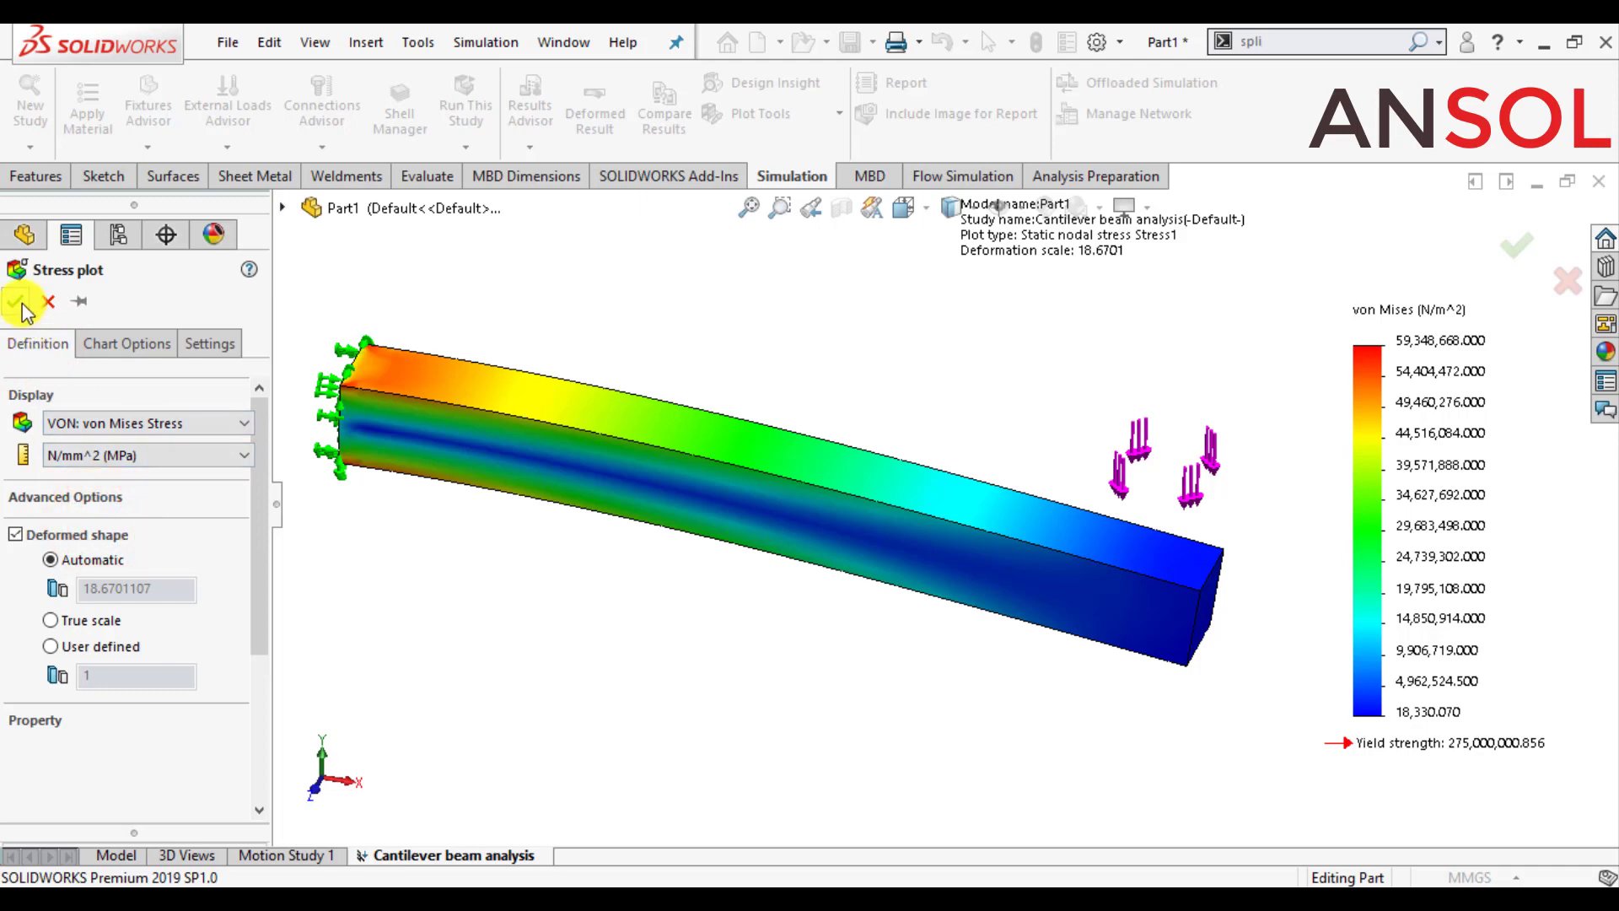
left_click(696, 684)
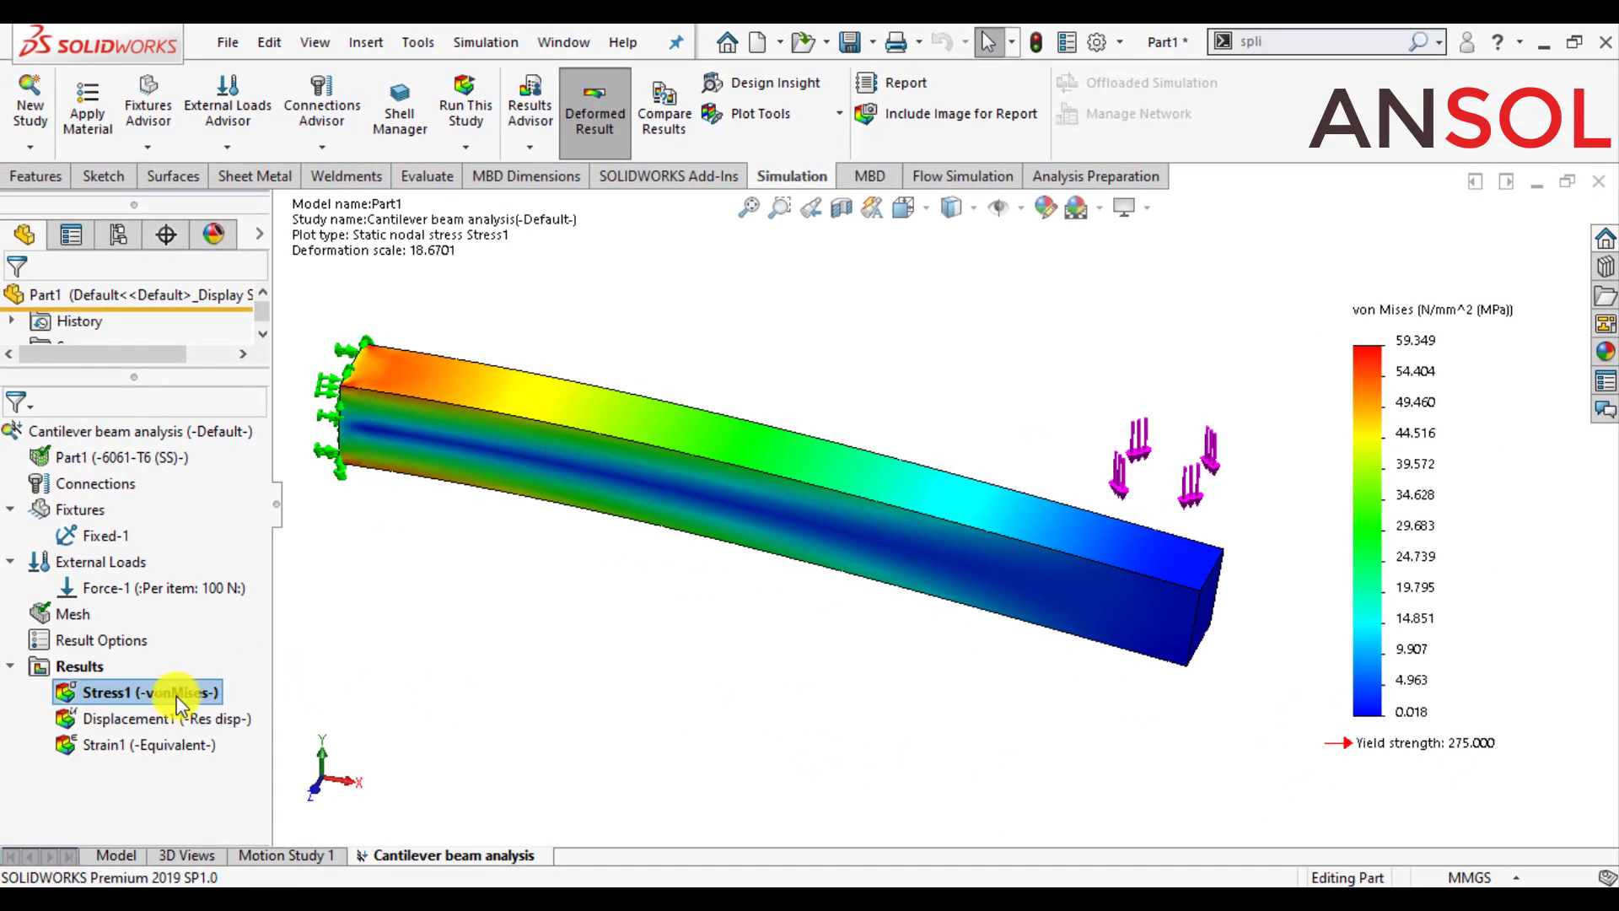
Probe Stress1 on the lengthwise split-line edge and plot the values, peaking at 13.713 MPa
right_click(179, 703)
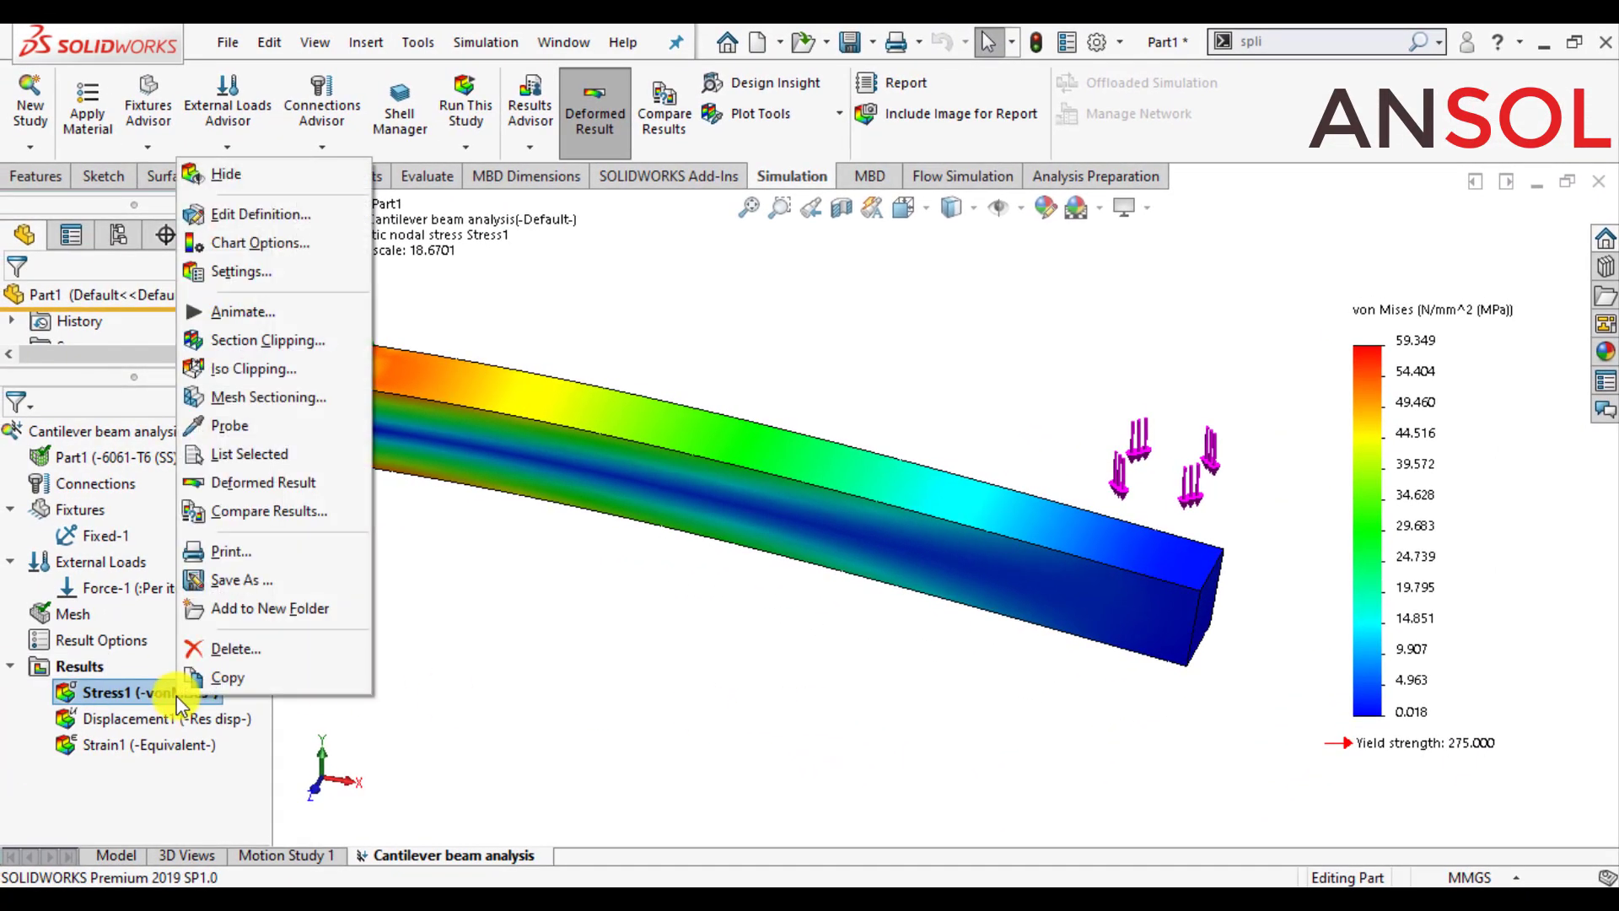
left_click(226, 429)
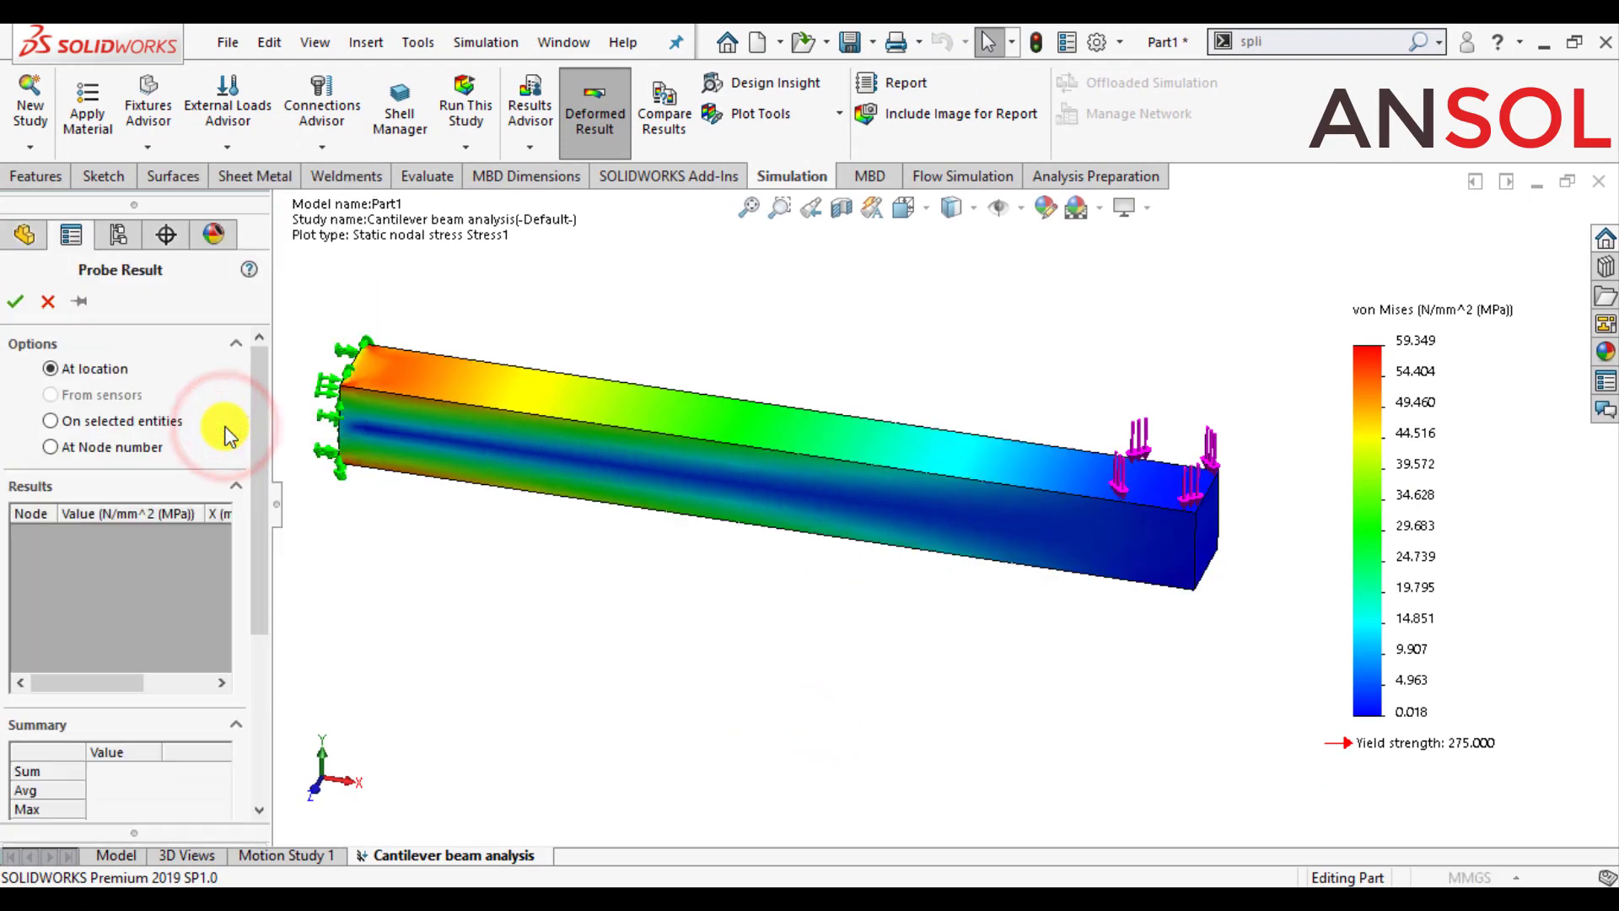
left_click(52, 422)
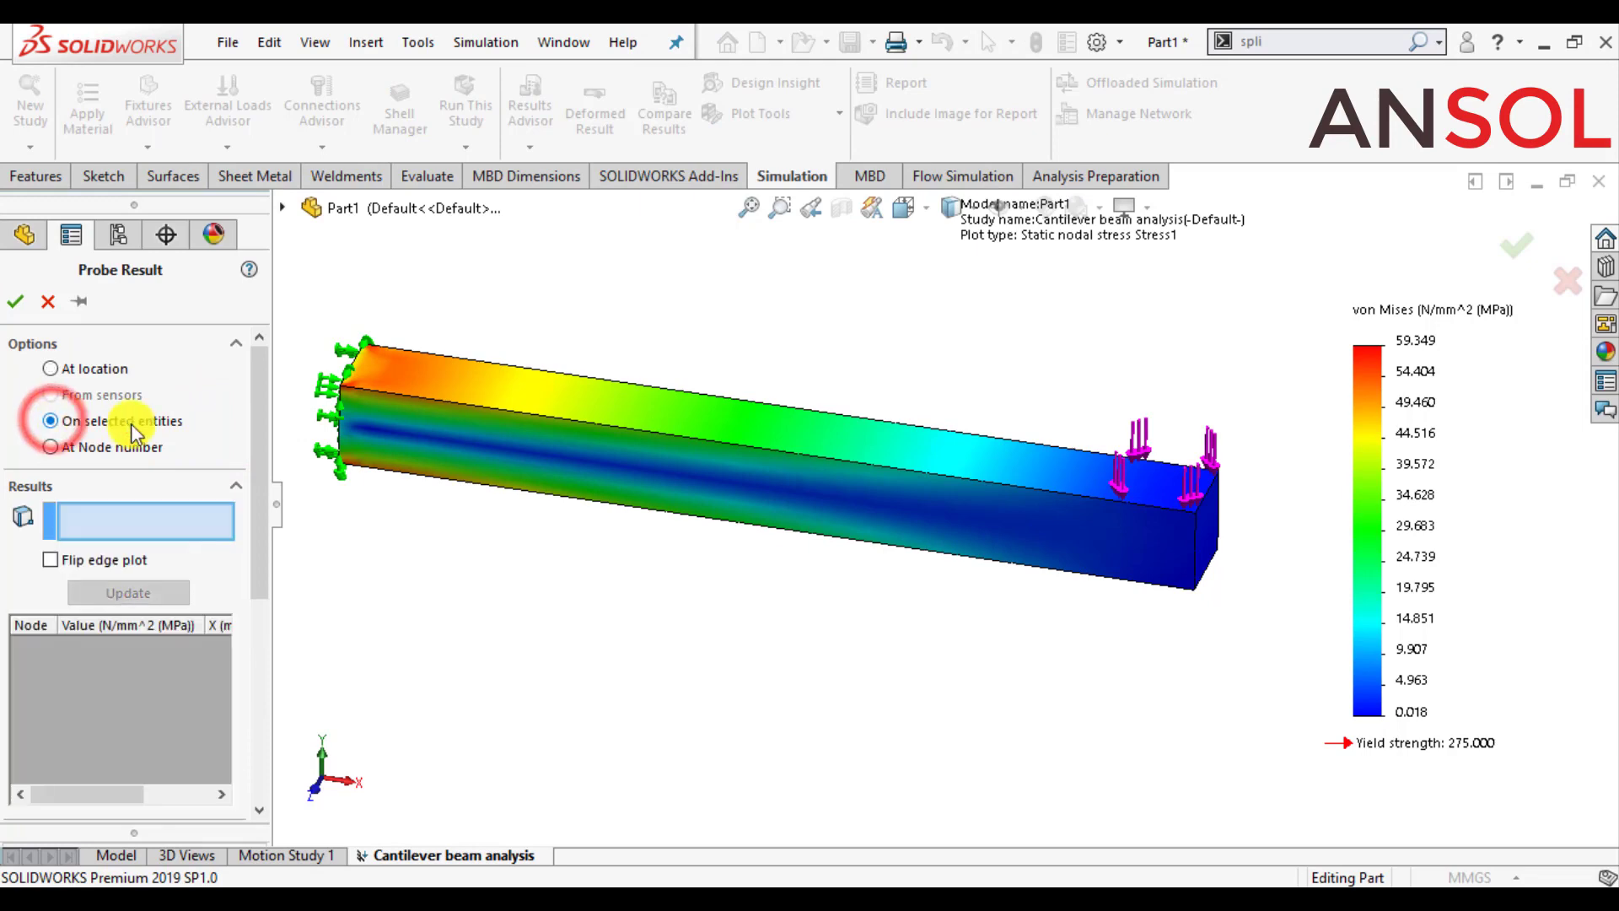
left_click(533, 457)
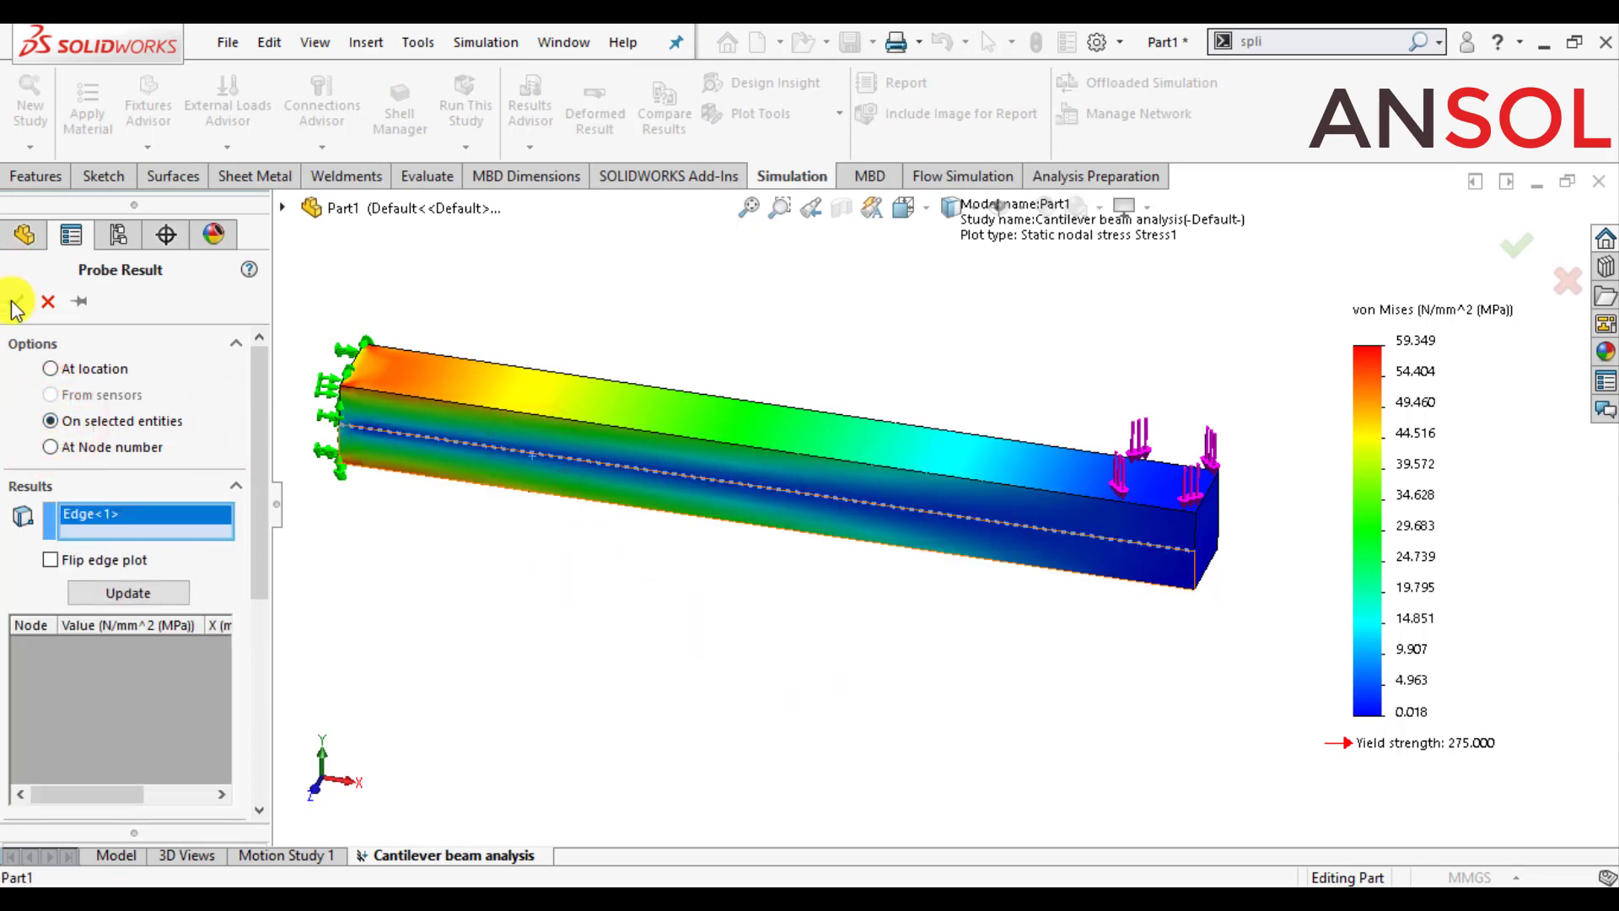
left_click(118, 590)
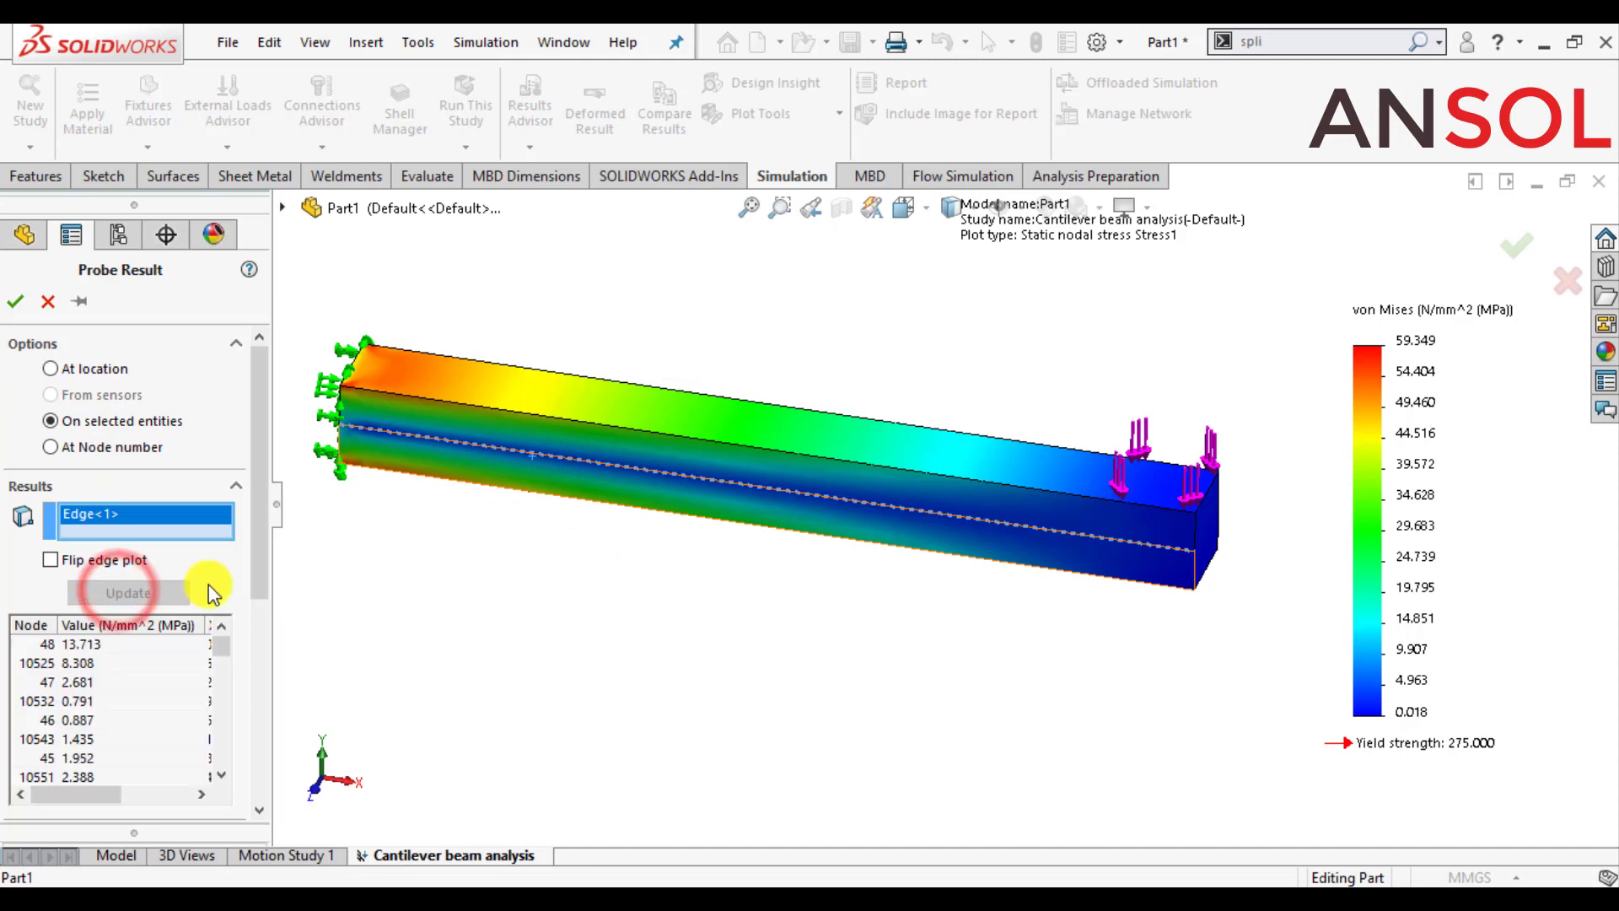
left_click_drag(253, 543, 255, 695)
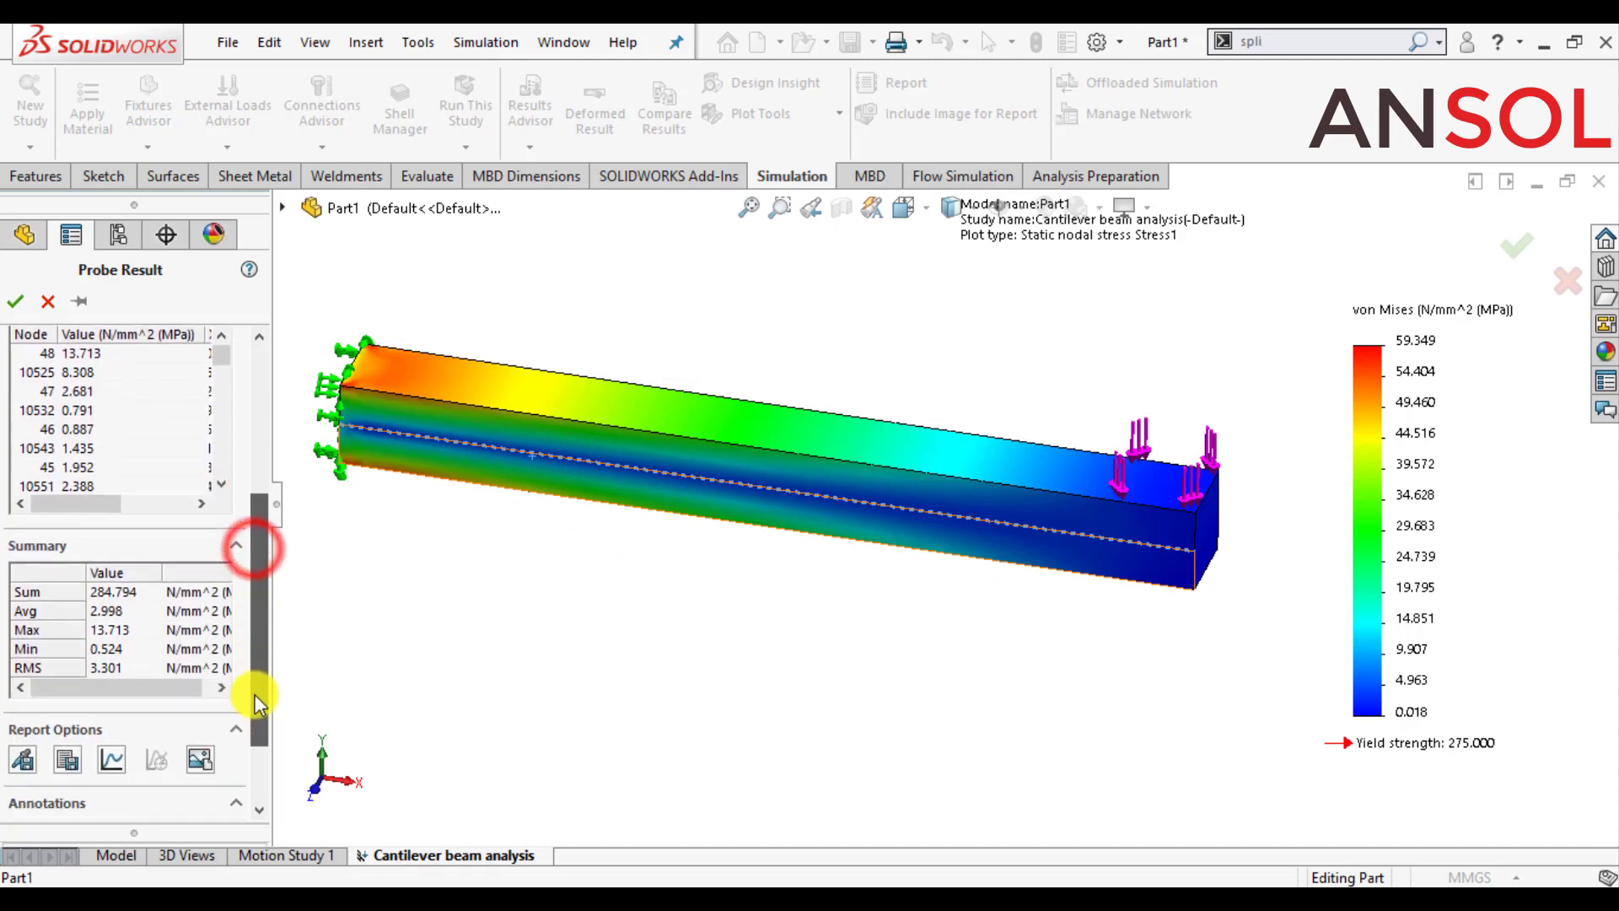
left_click(110, 657)
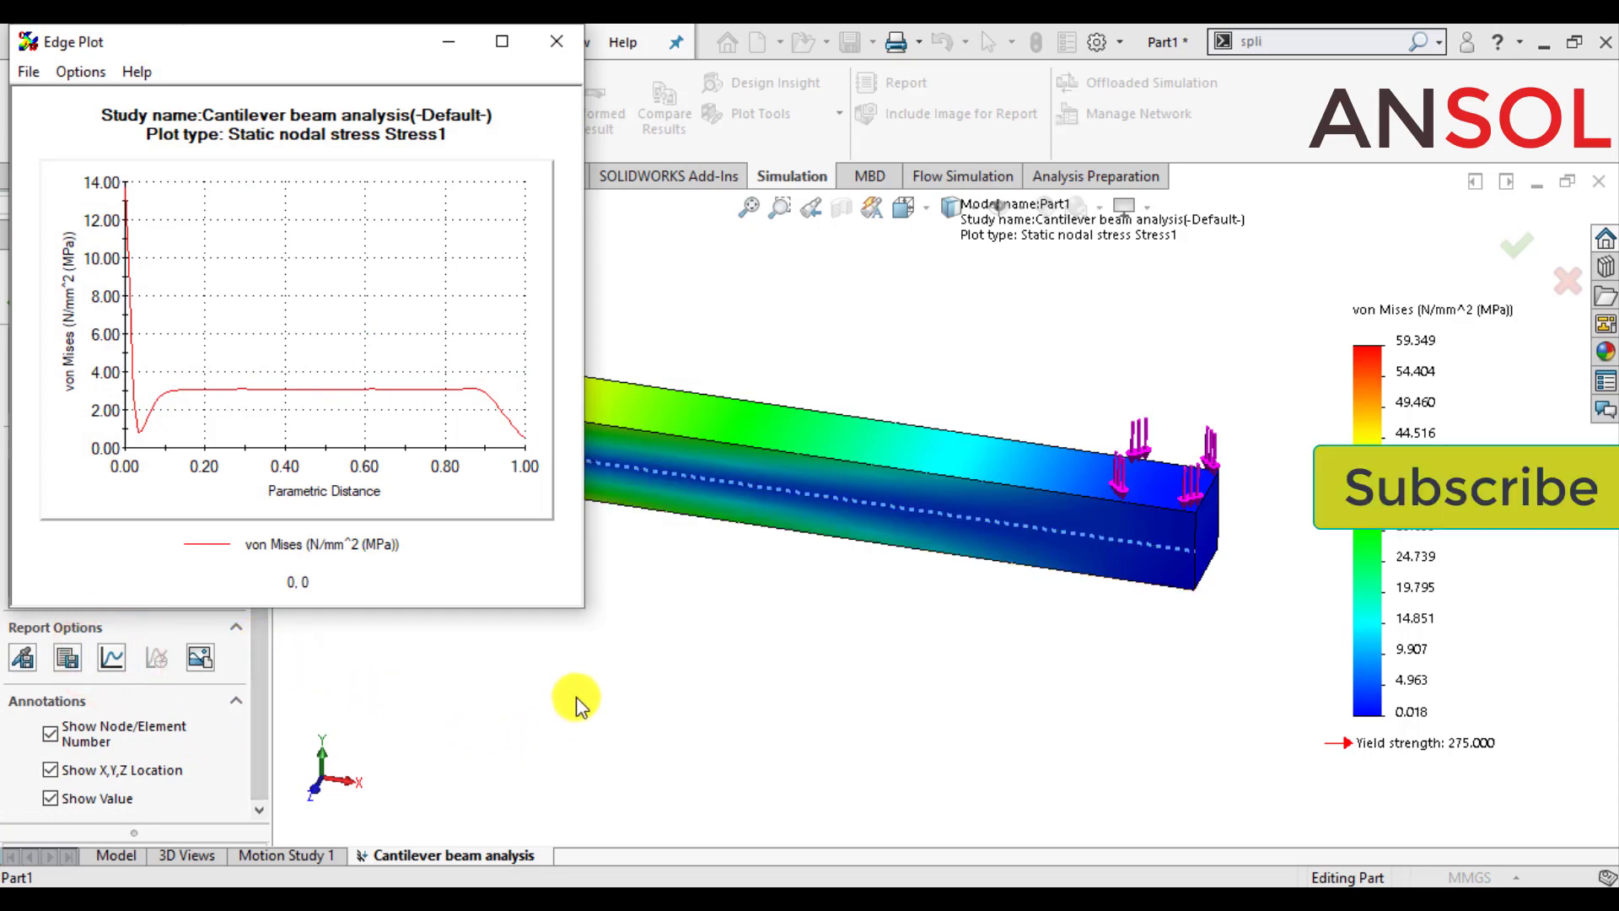
Reopen the edge stress graph from the probe results and move its window lower
left_click(1049, 703)
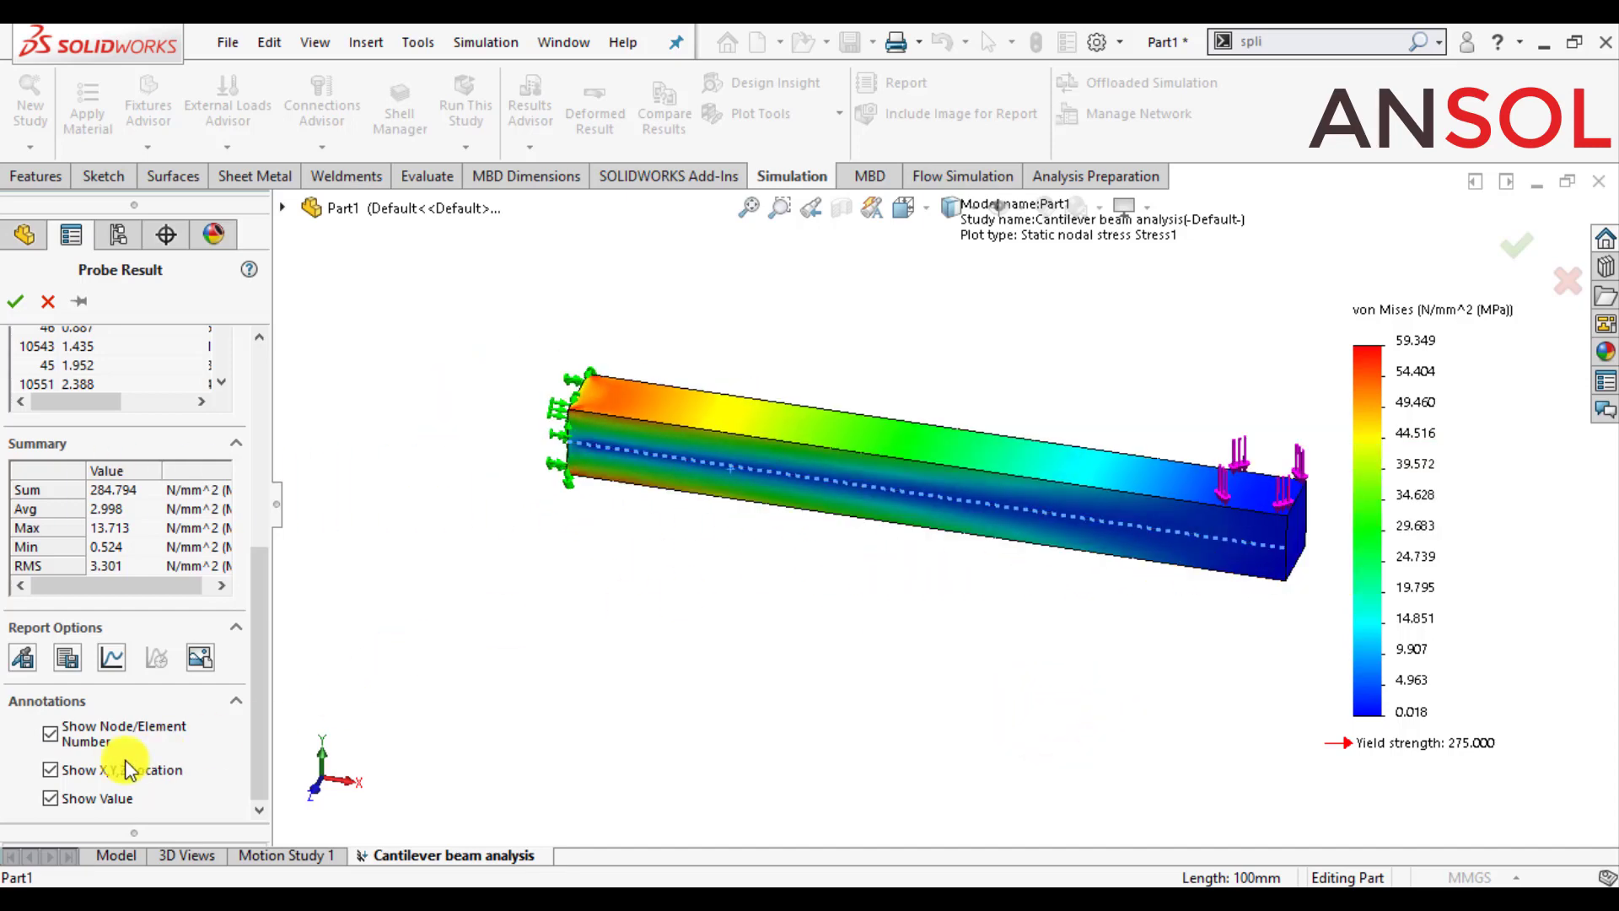
left_click(112, 660)
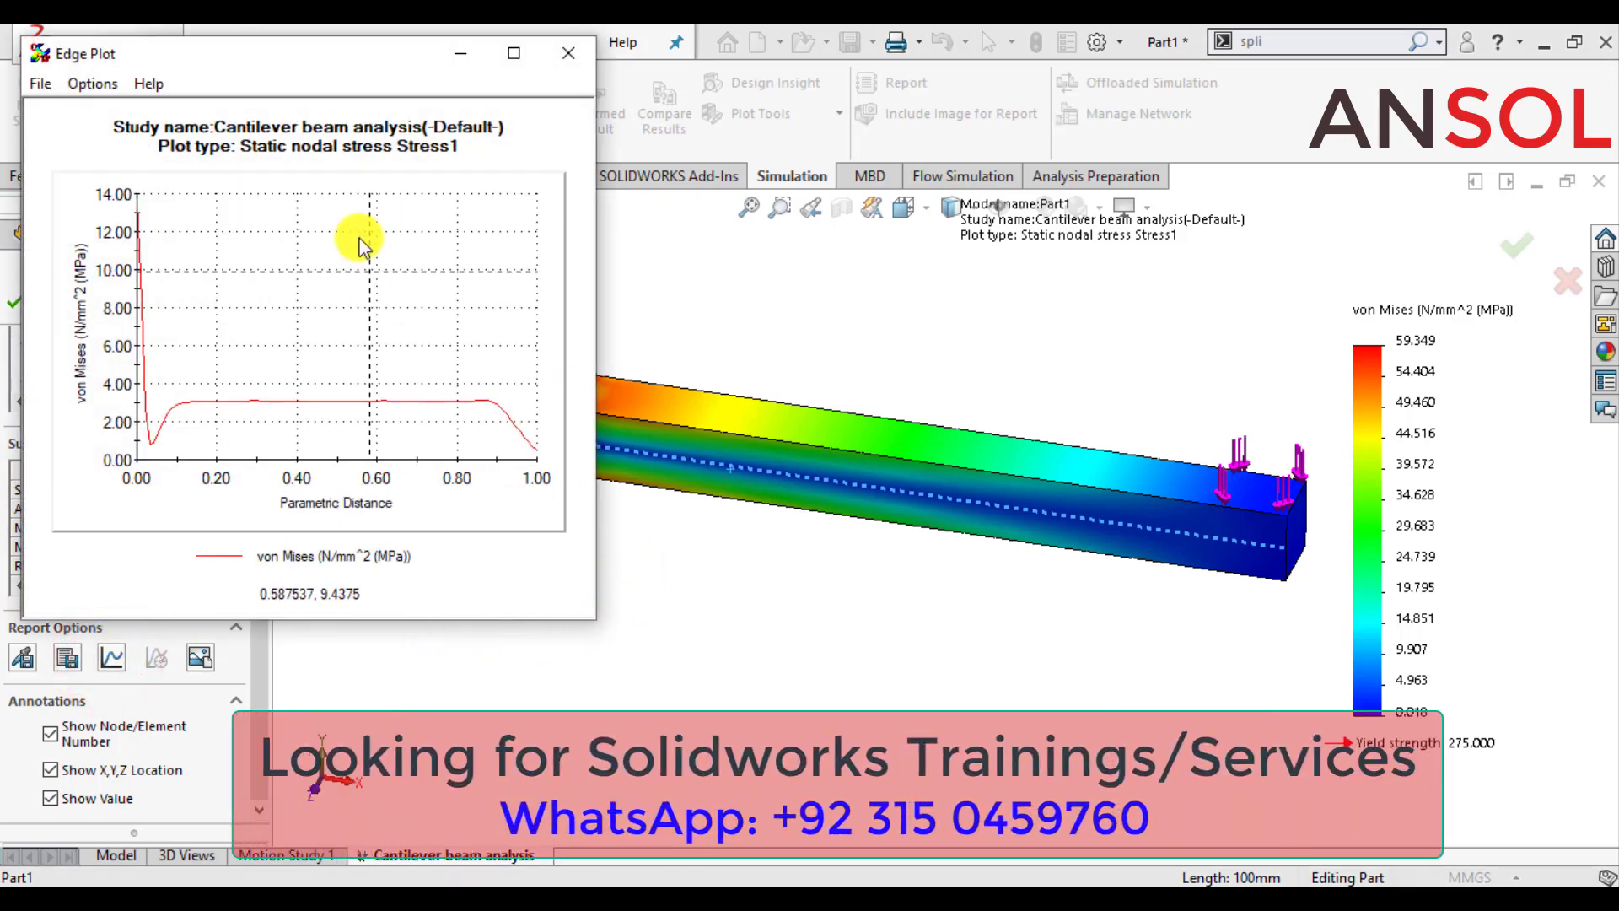
left_click_drag(276, 74, 231, 152)
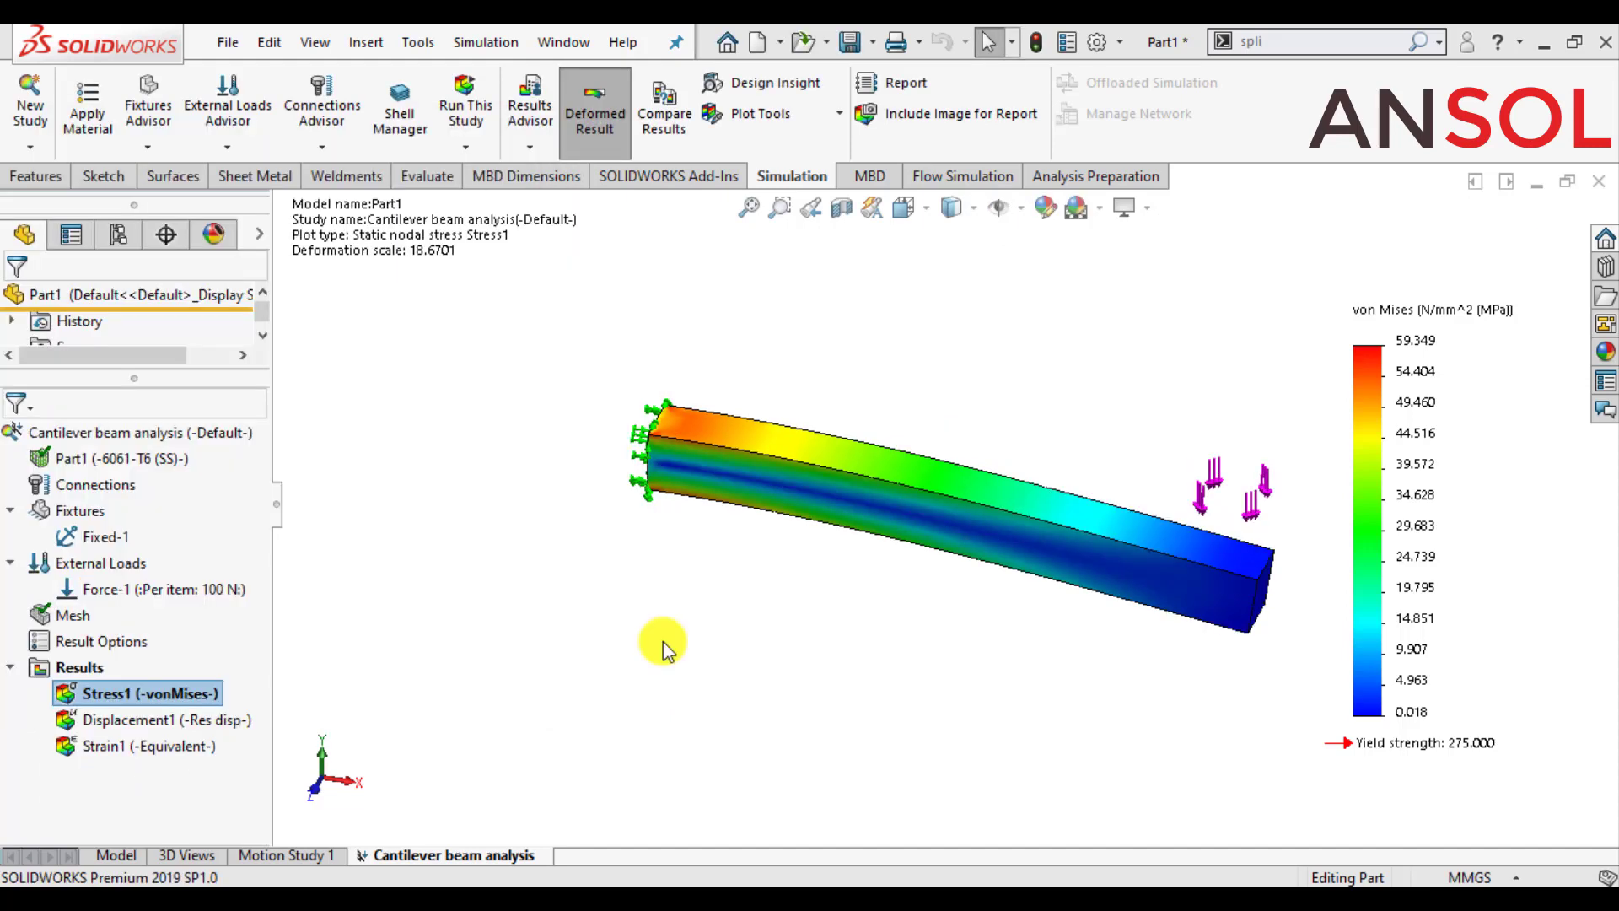
Create Factor of Safety1 using Max von Mises Stress, then zoom in on the beam
right_click(42, 673)
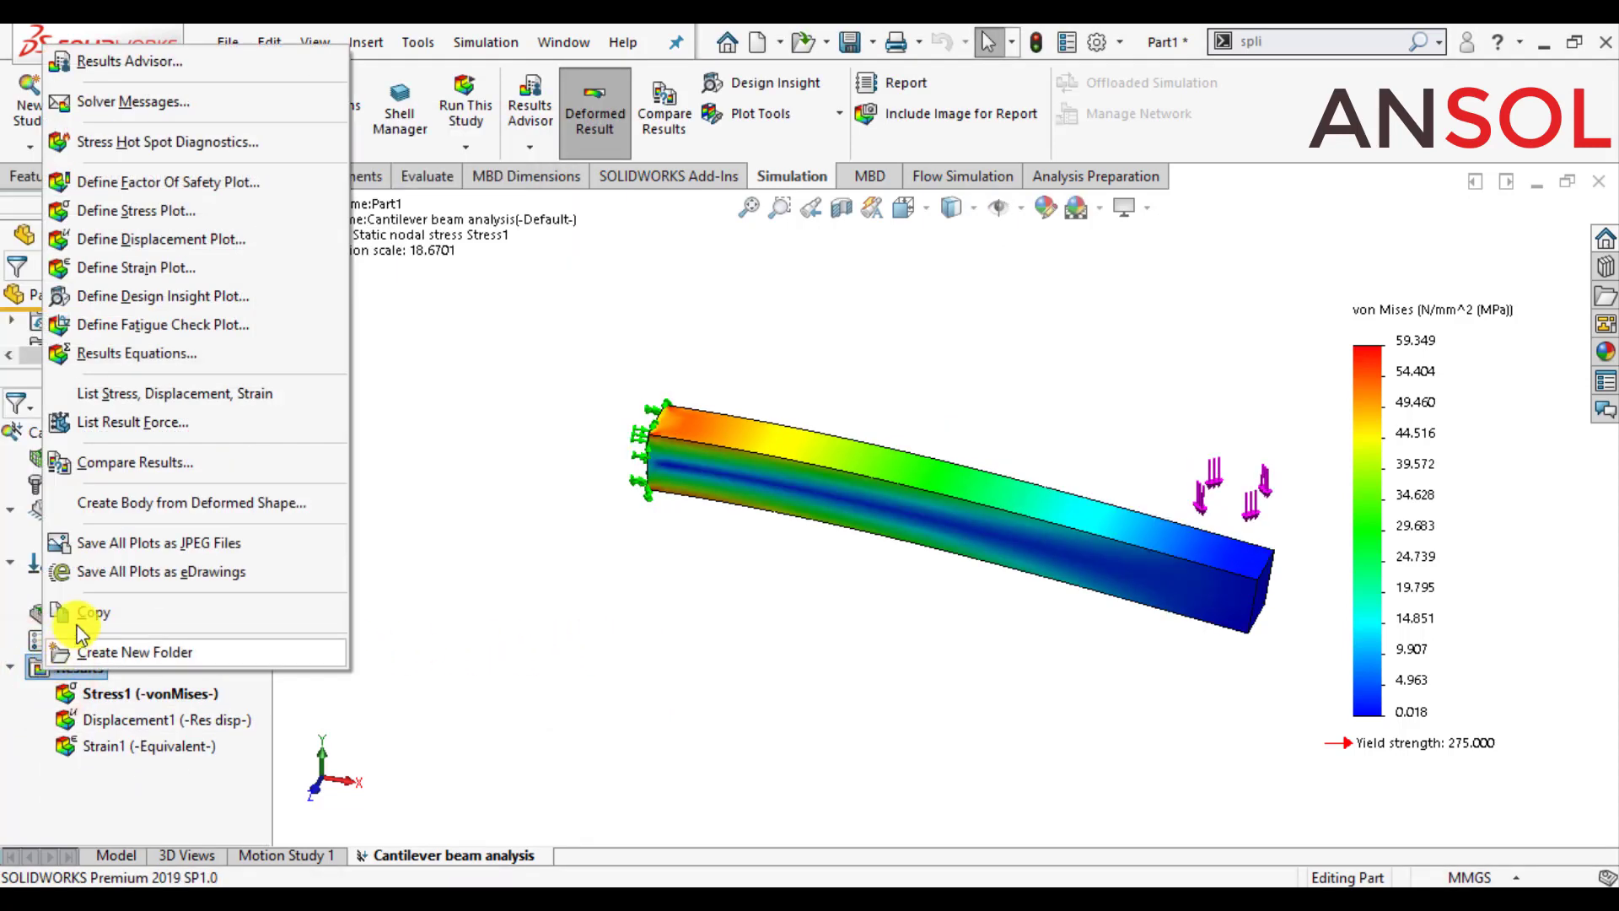
left_click(200, 181)
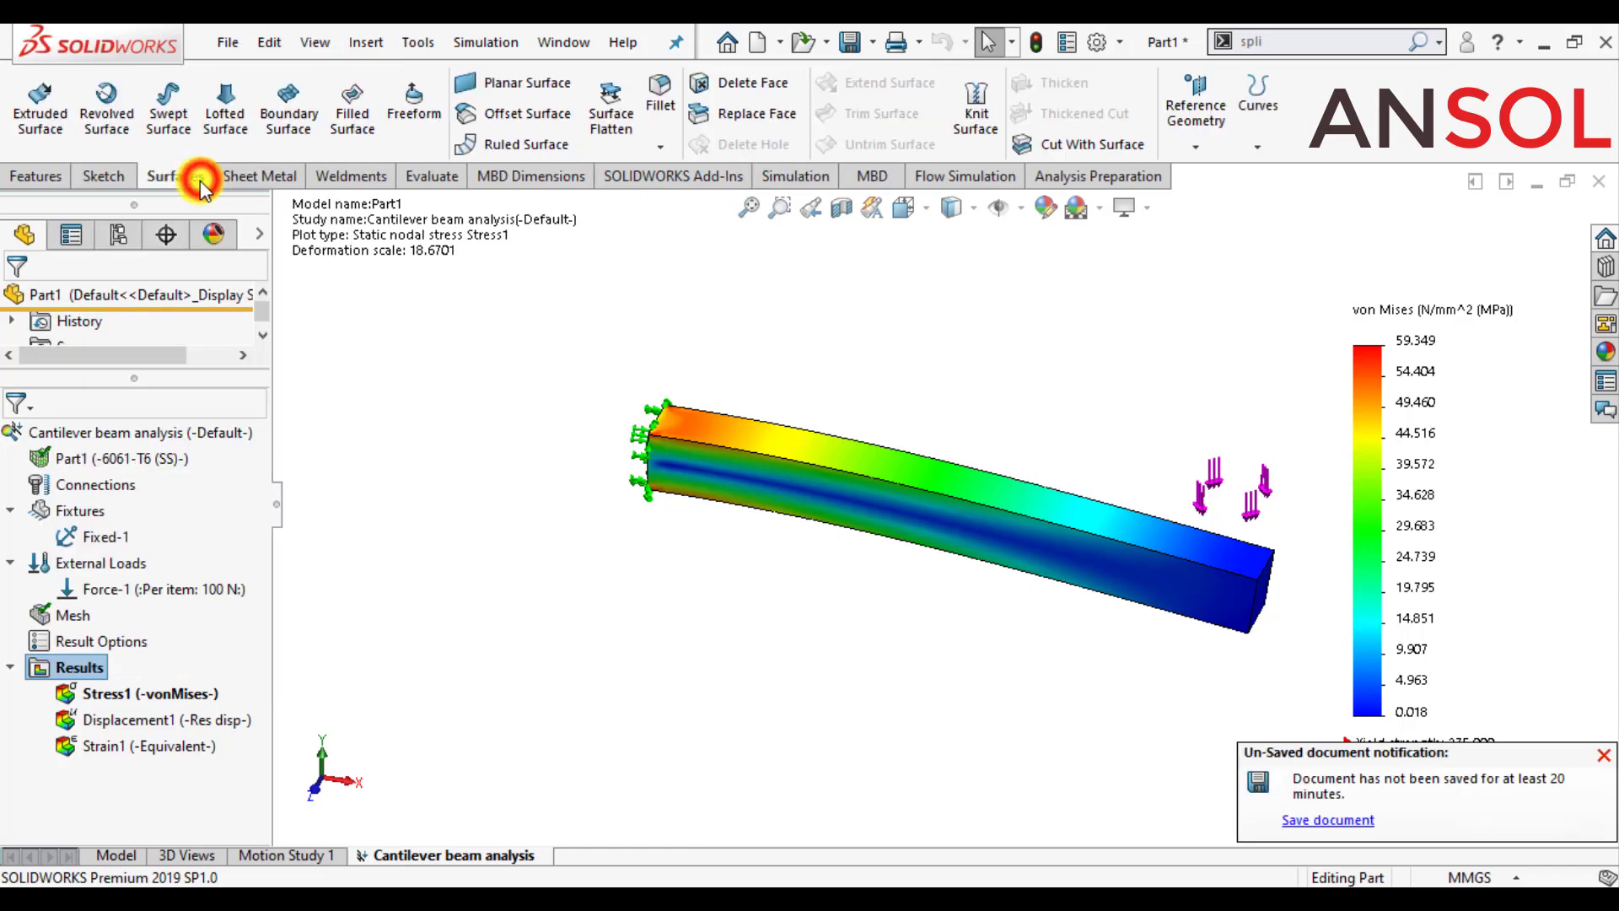
left_click(1604, 754)
right_click(74, 670)
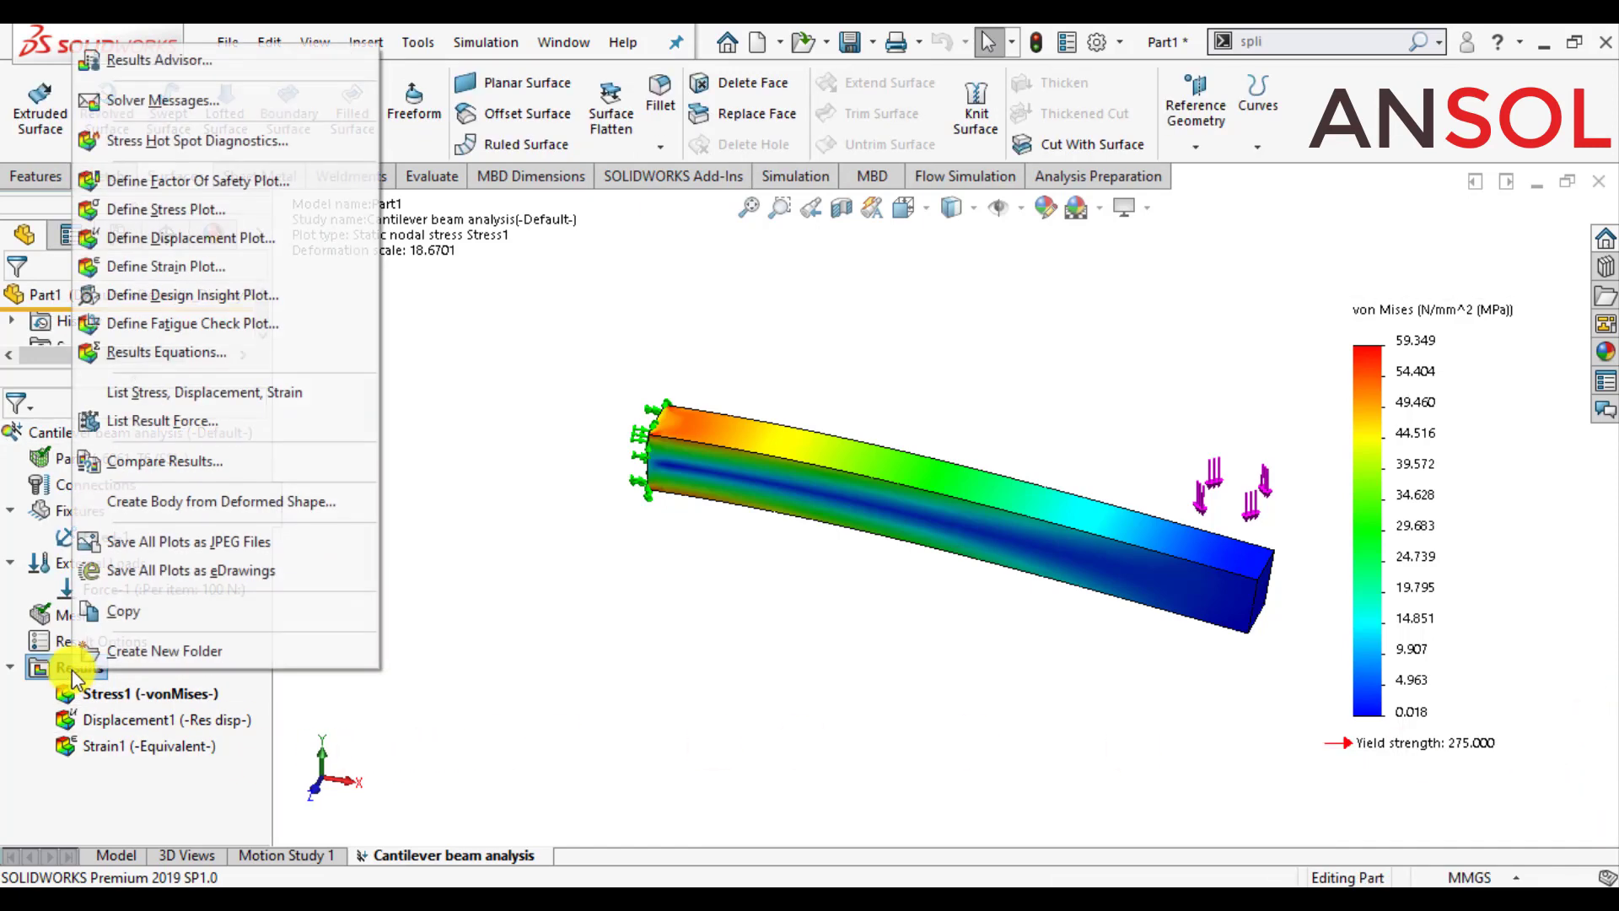
left_click(197, 172)
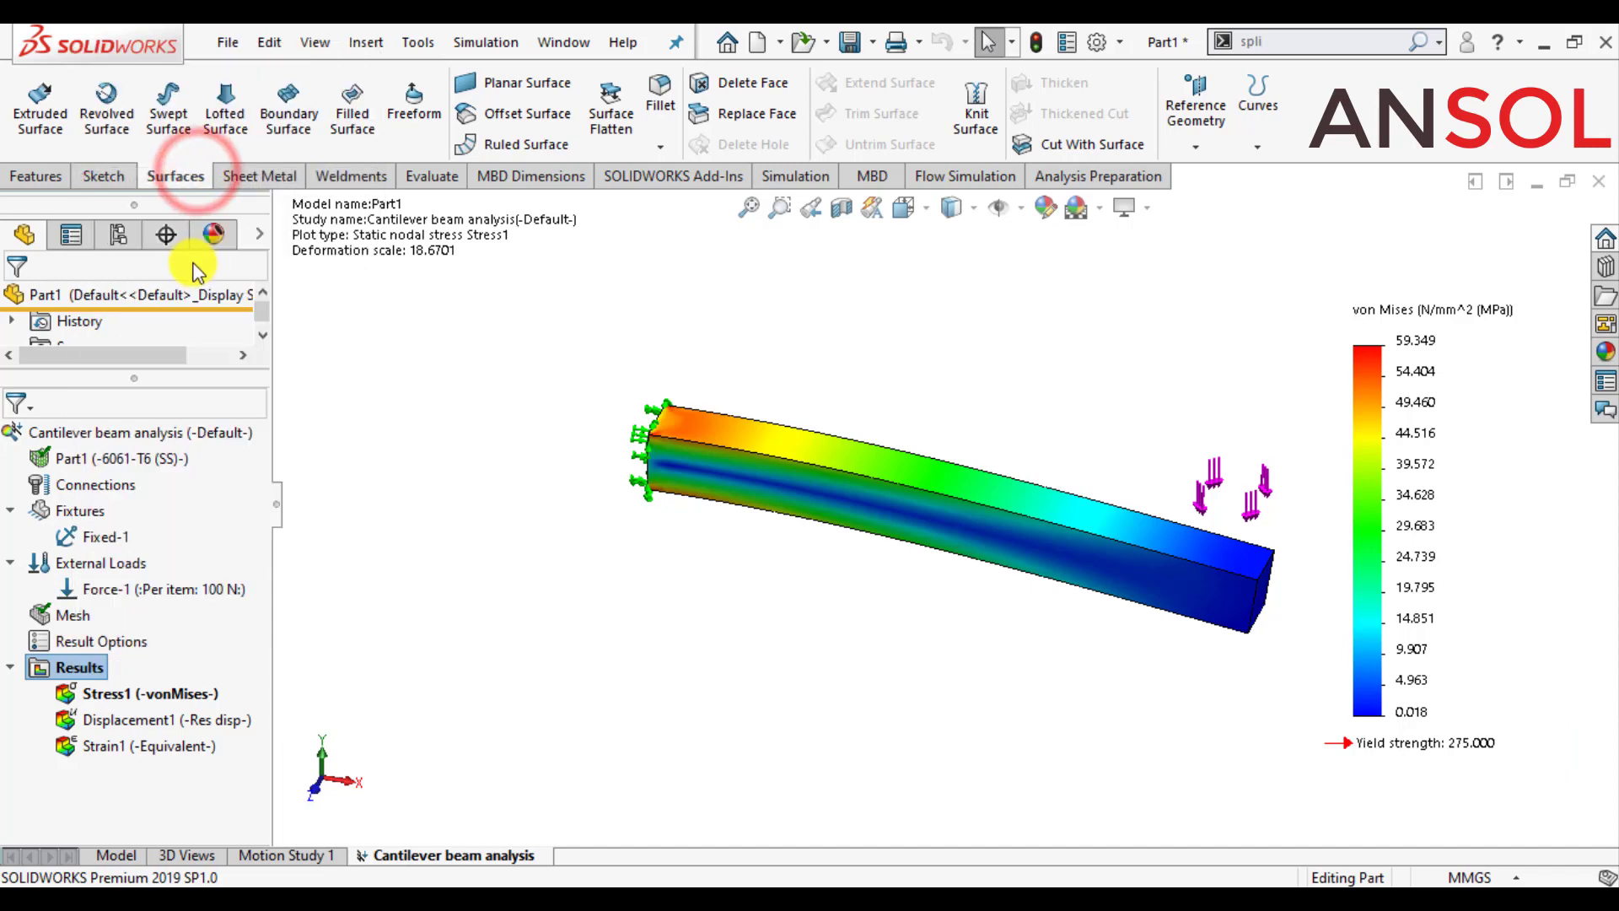
left_click(103, 523)
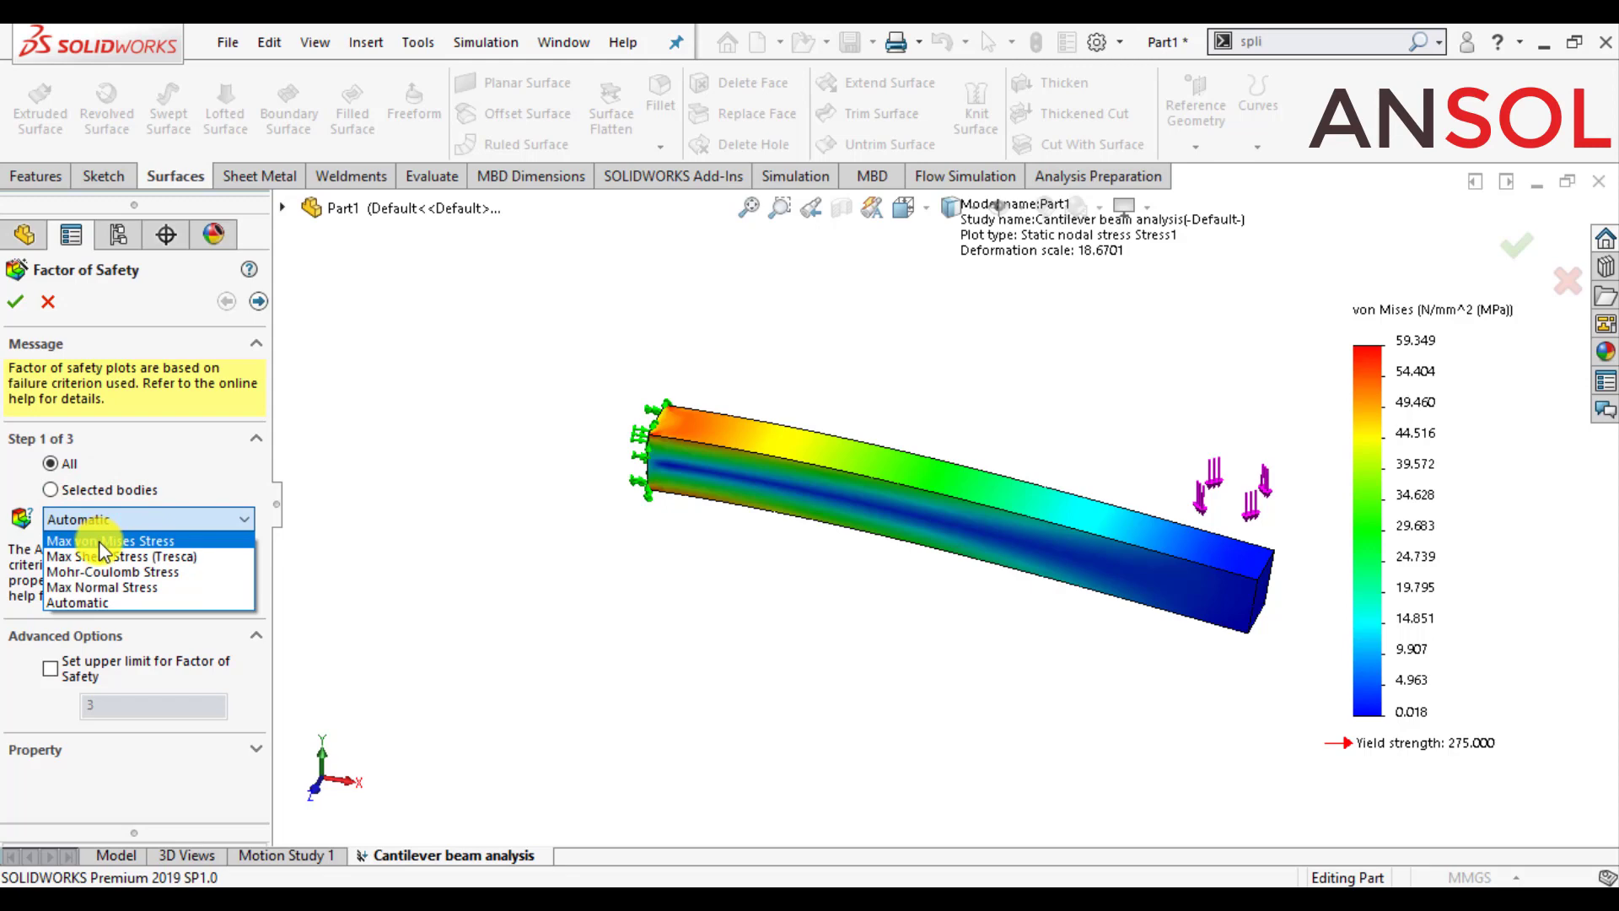
left_click(101, 544)
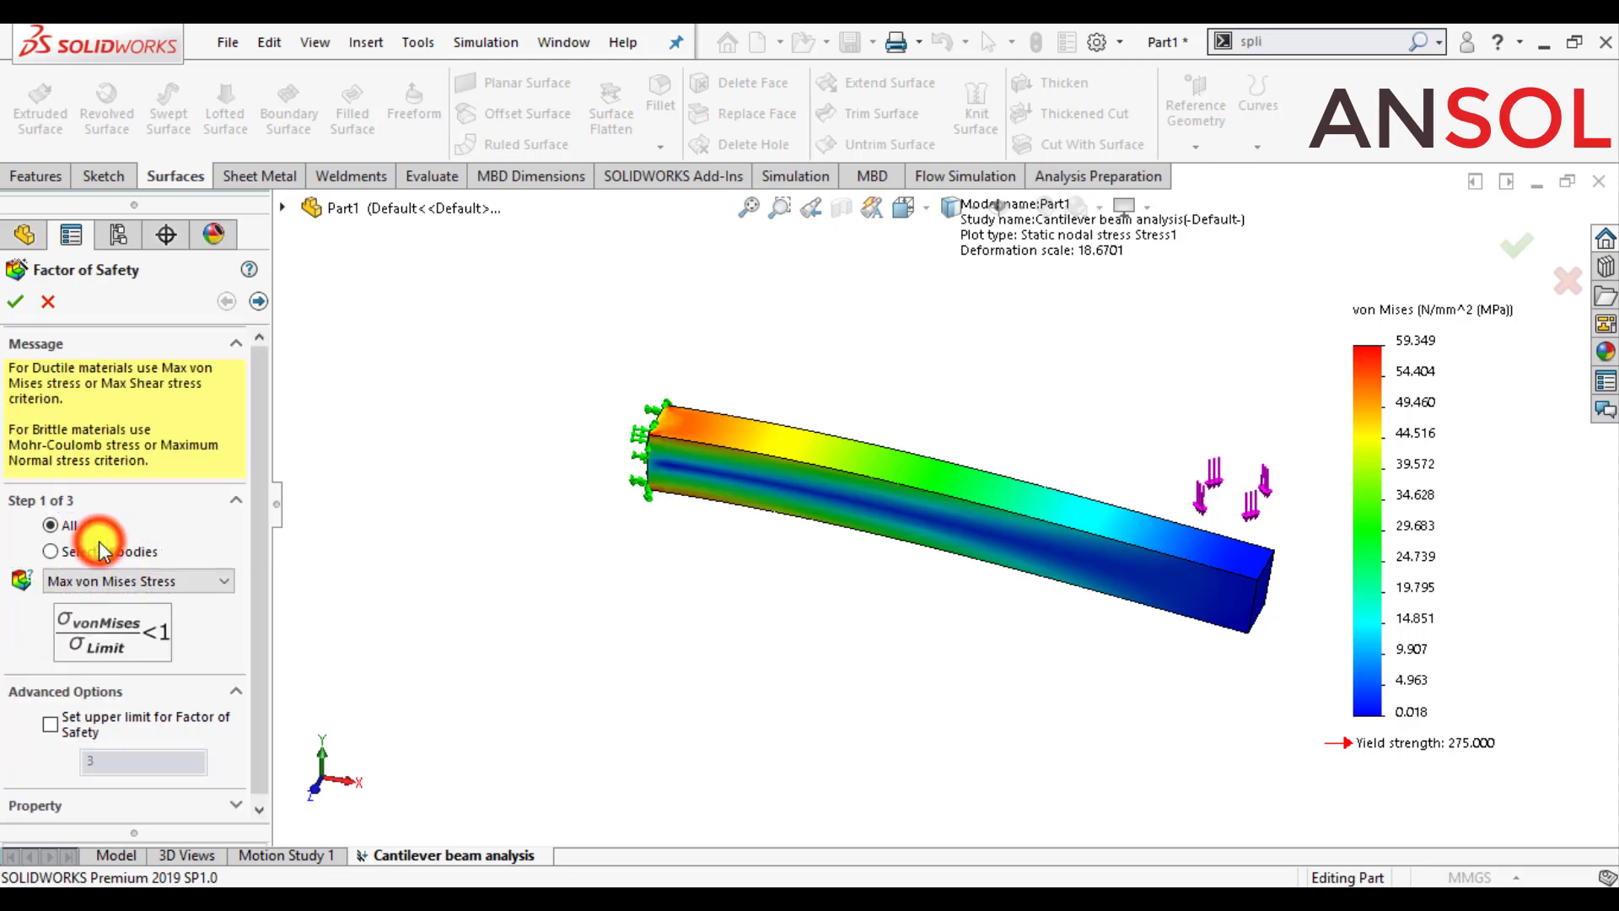
left_click(17, 303)
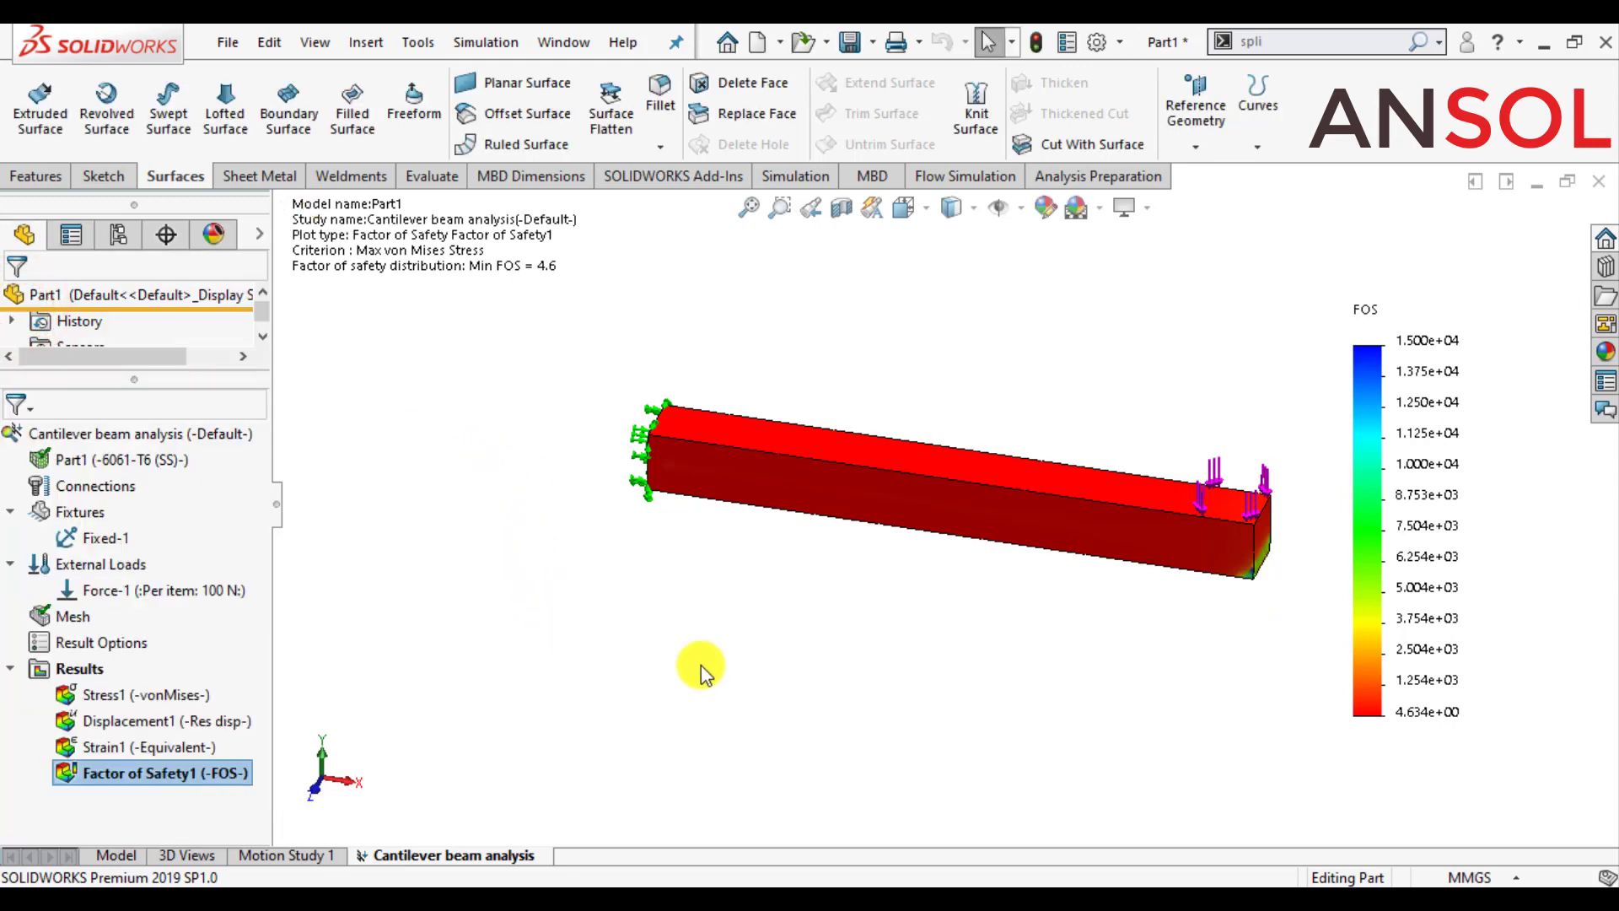
left_click(1003, 357)
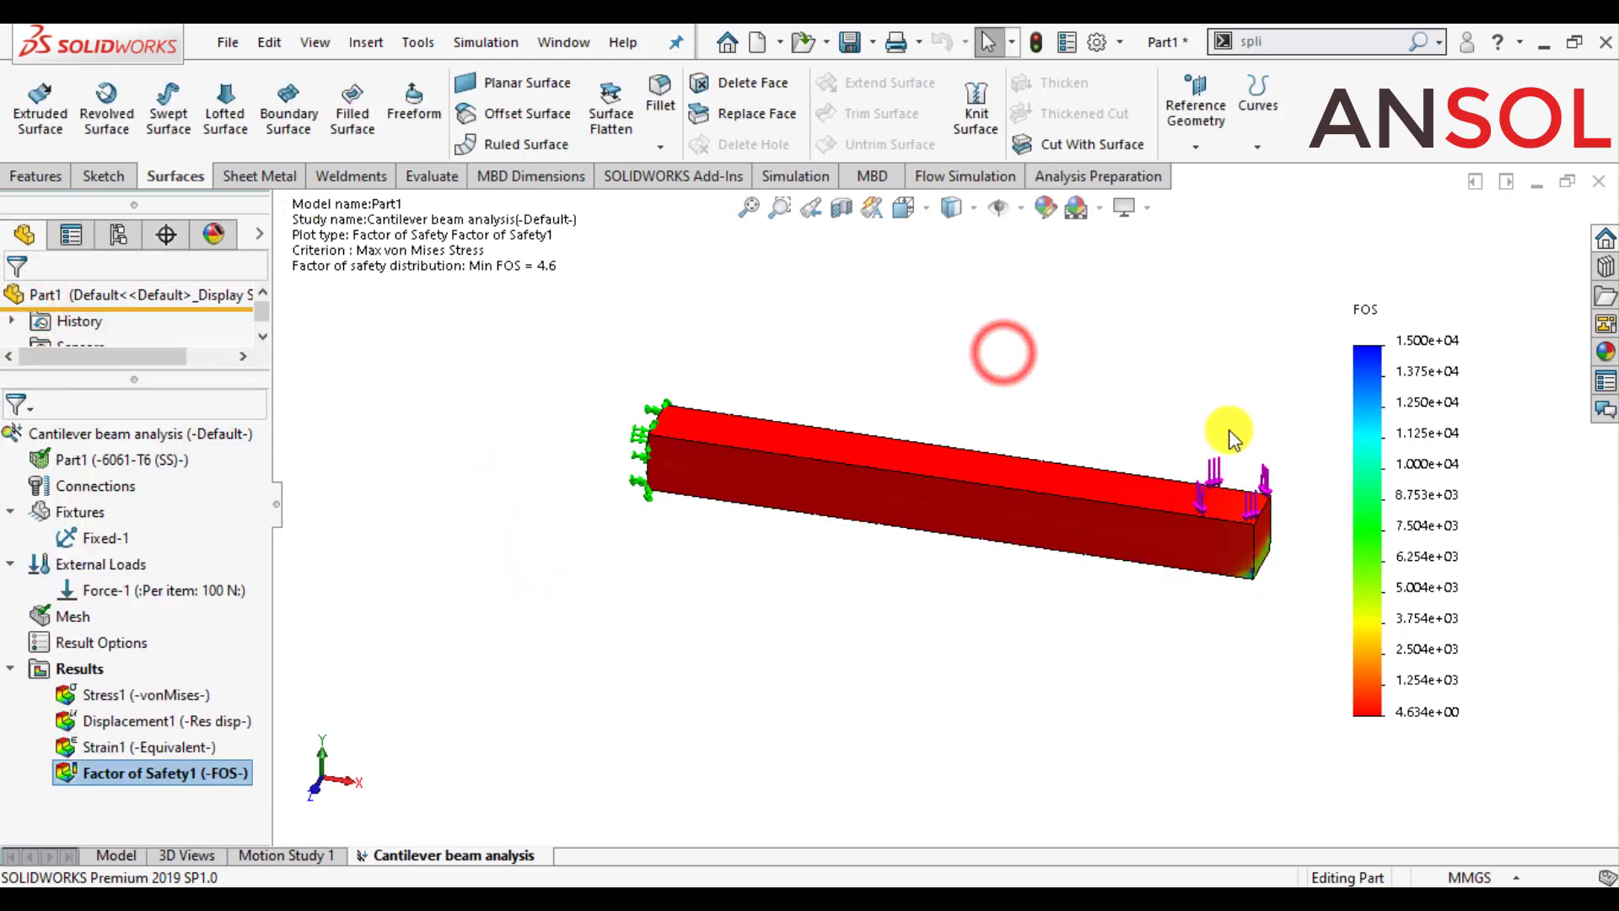
scroll(1290, 463, "down", 1)
scroll(1277, 474, "down", 2)
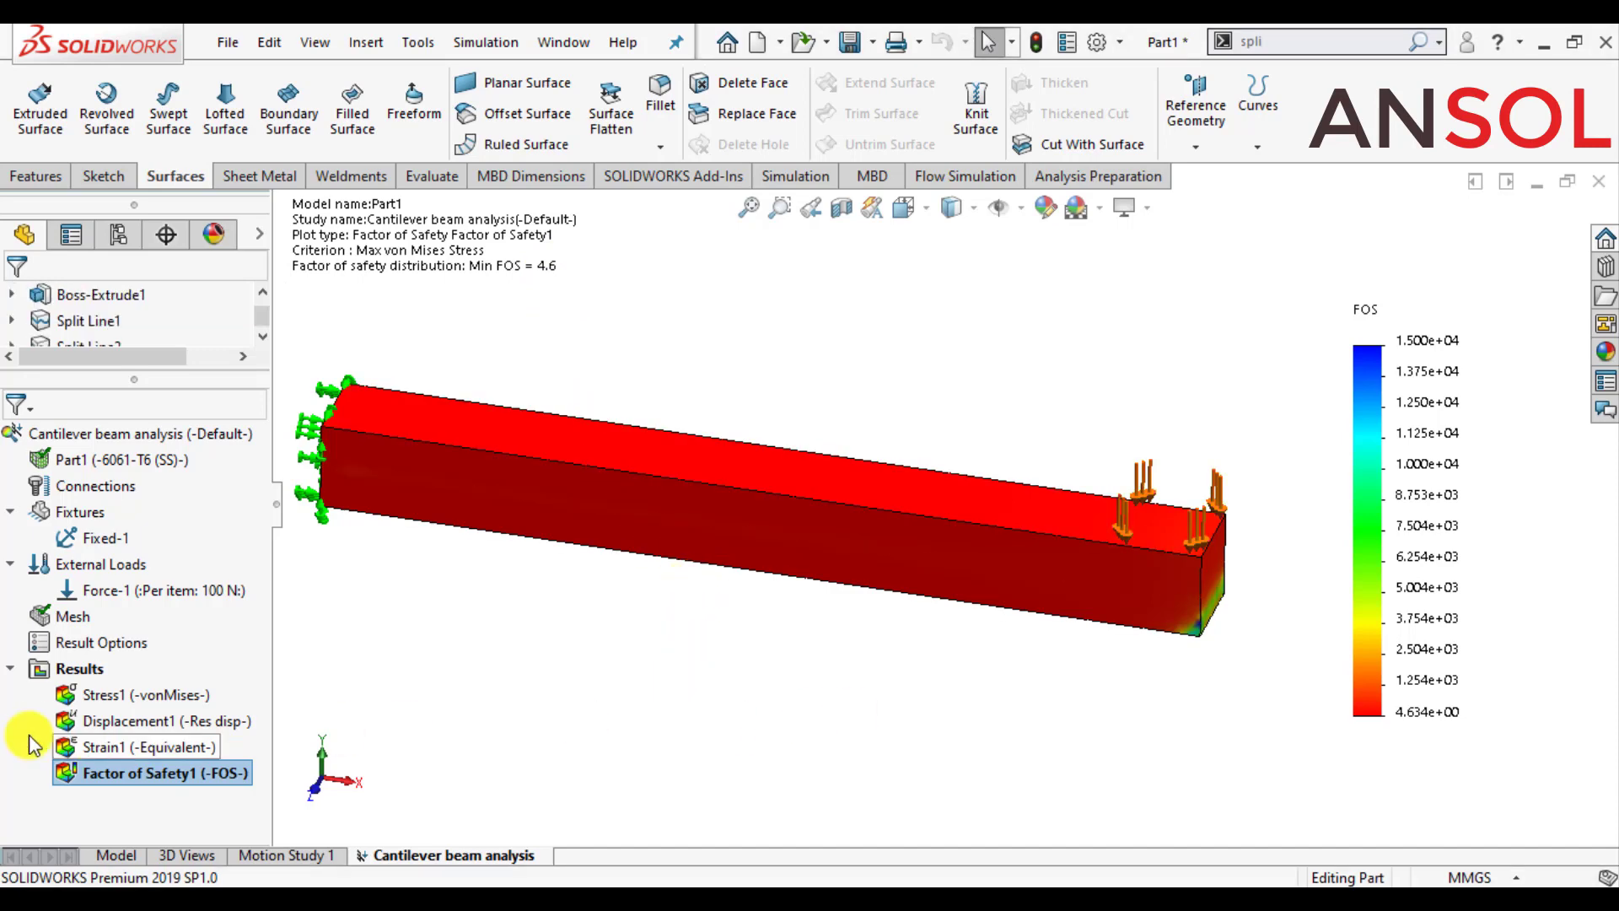
Switch Displacement1 to UY: Y Displacement and rotate the view of the beam
double_click(64, 718)
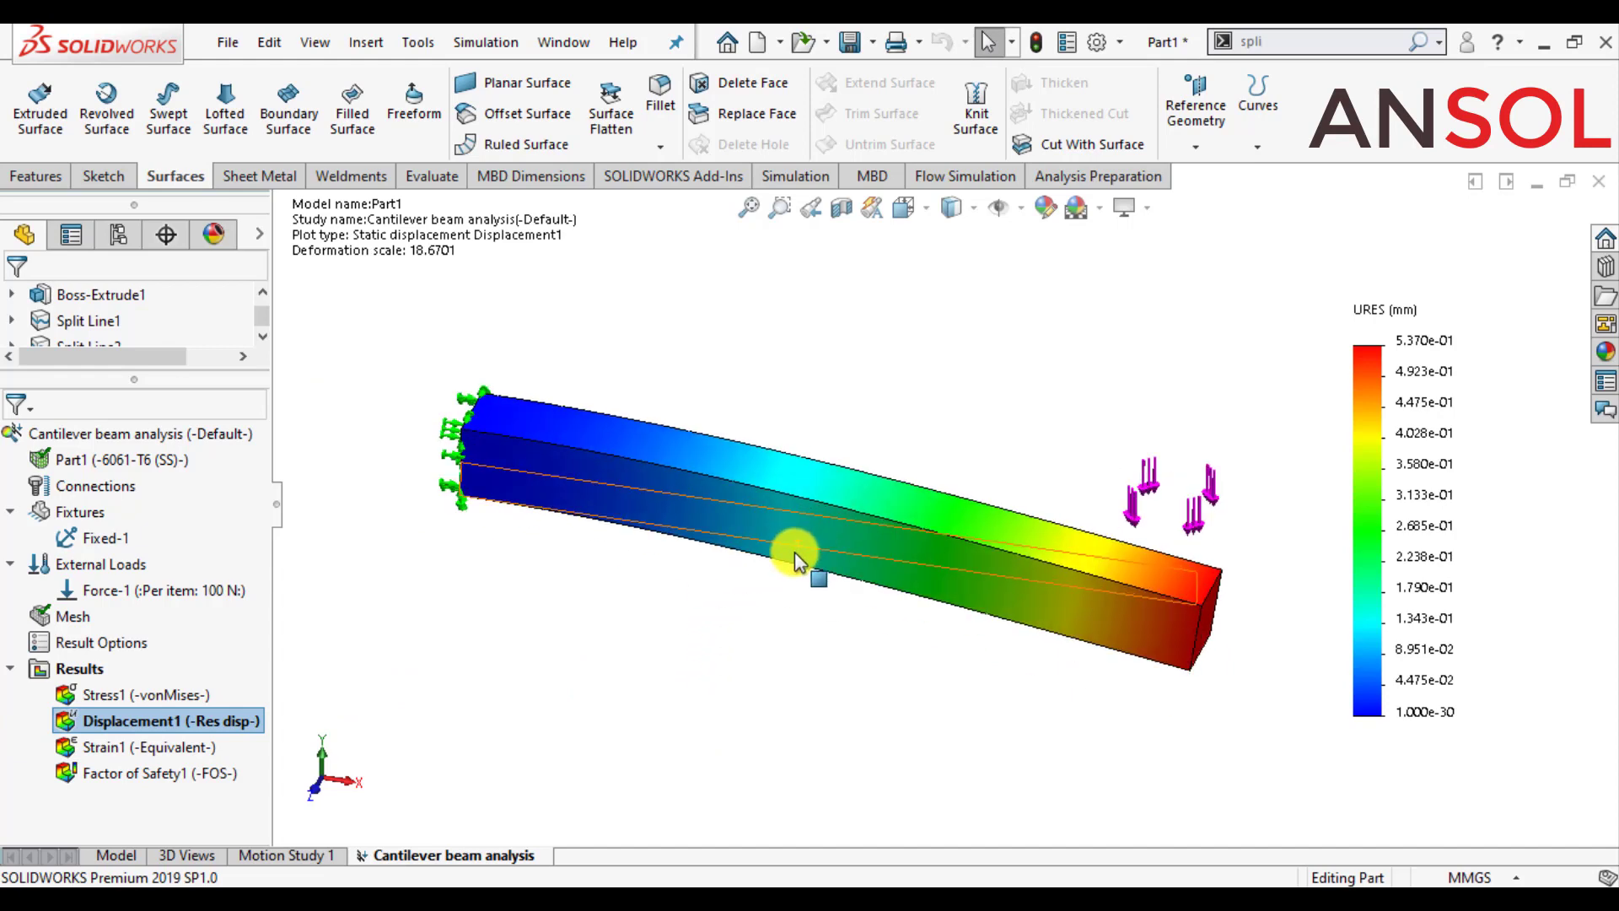
right_click(88, 724)
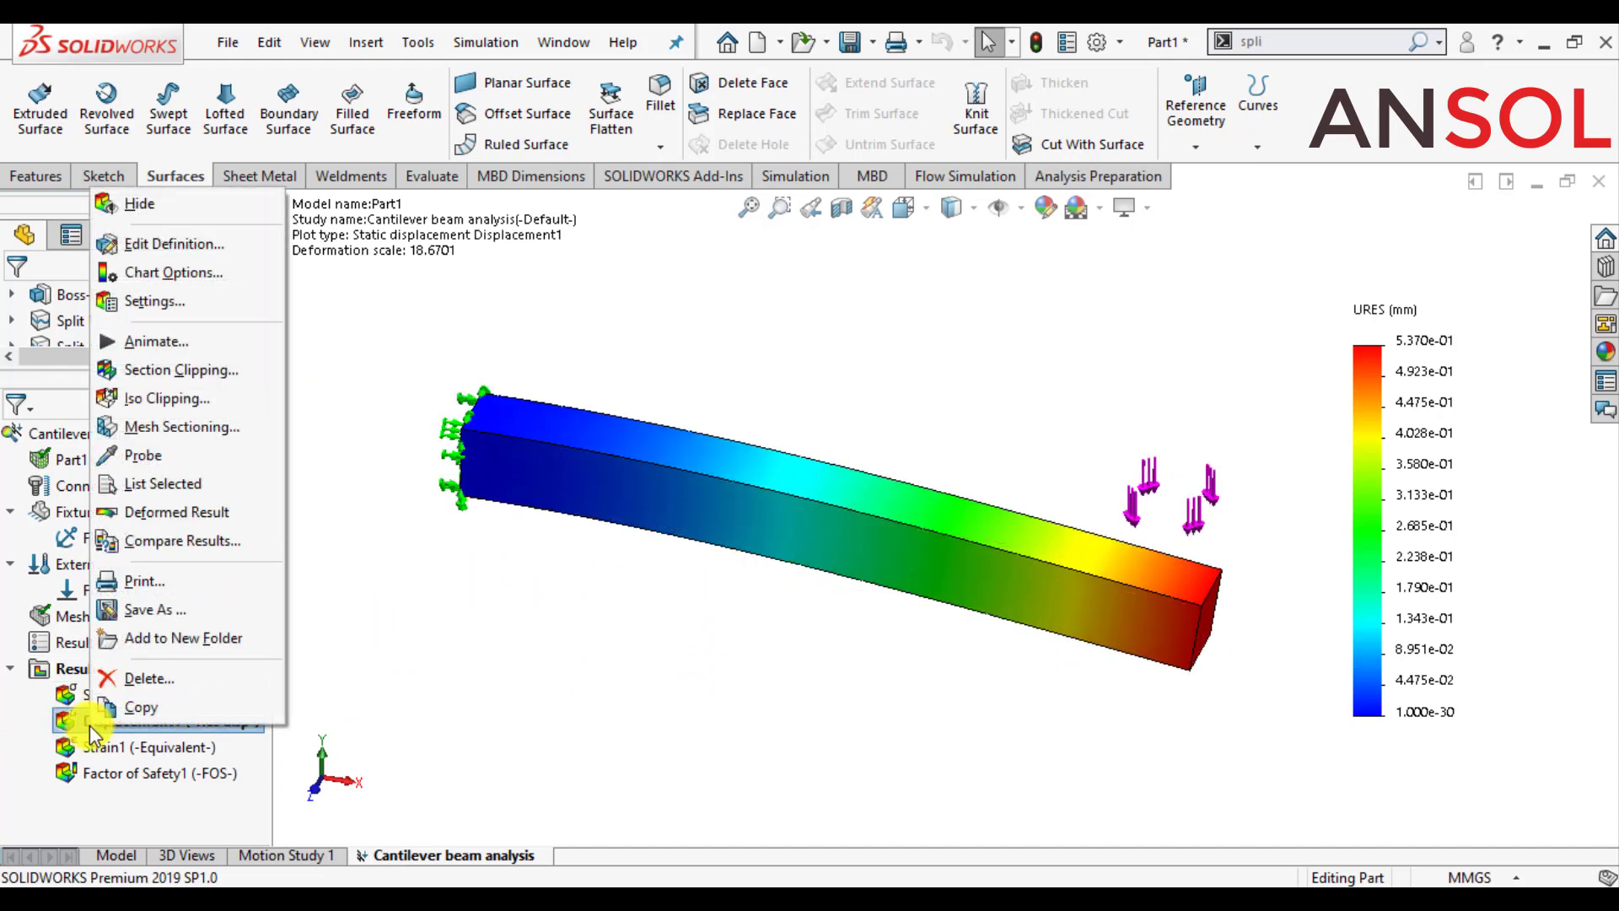
left_click(170, 243)
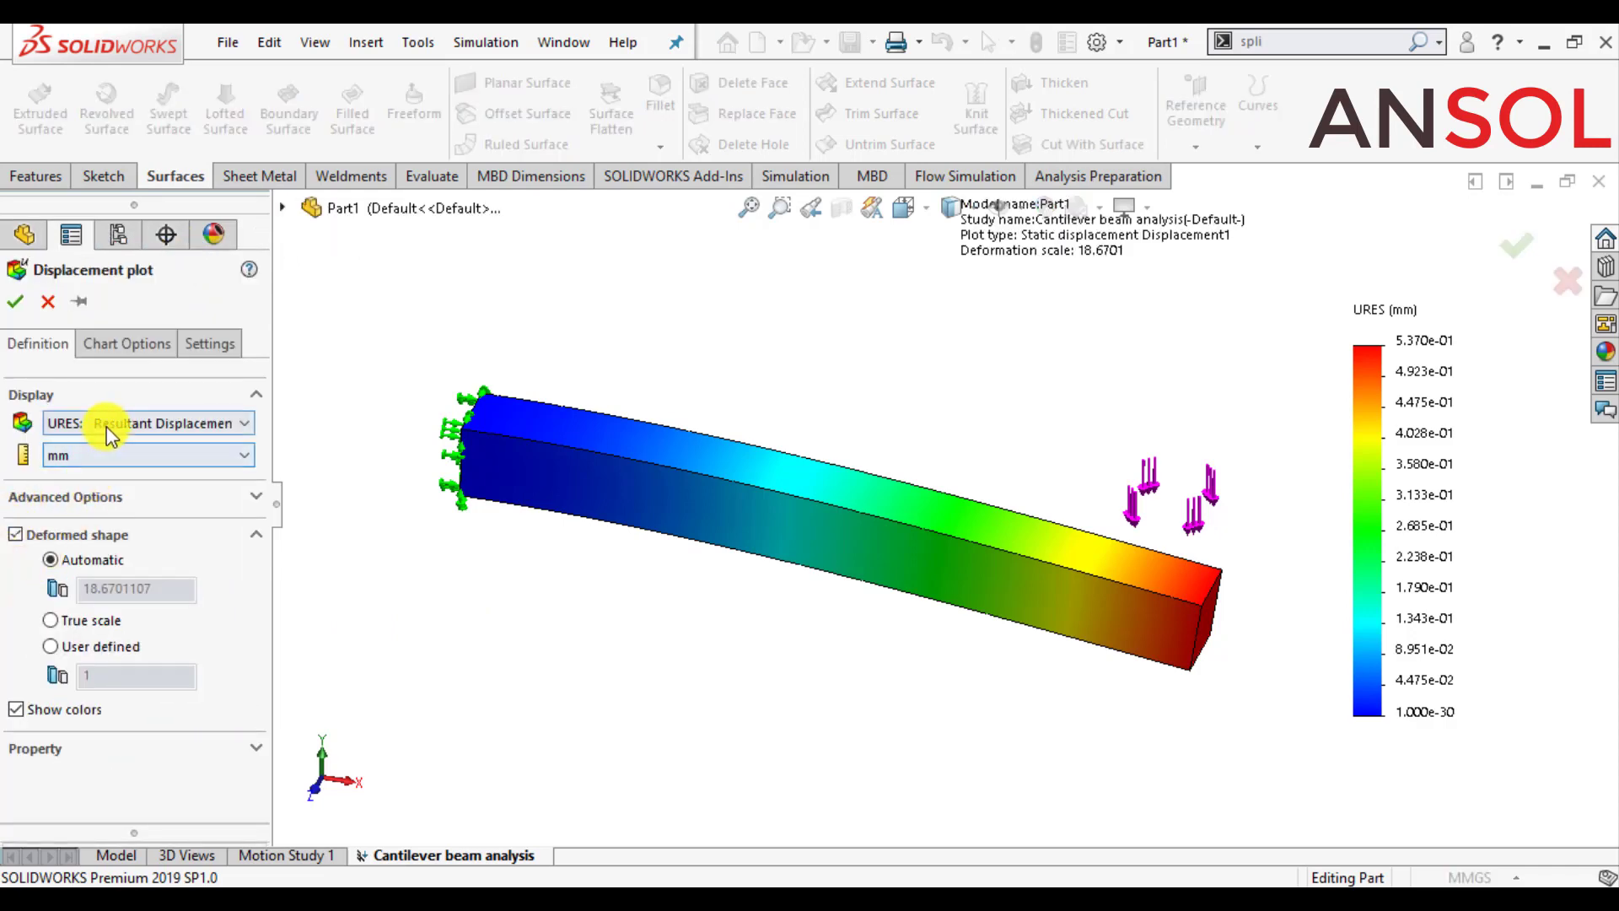
left_click(110, 435)
left_click(105, 459)
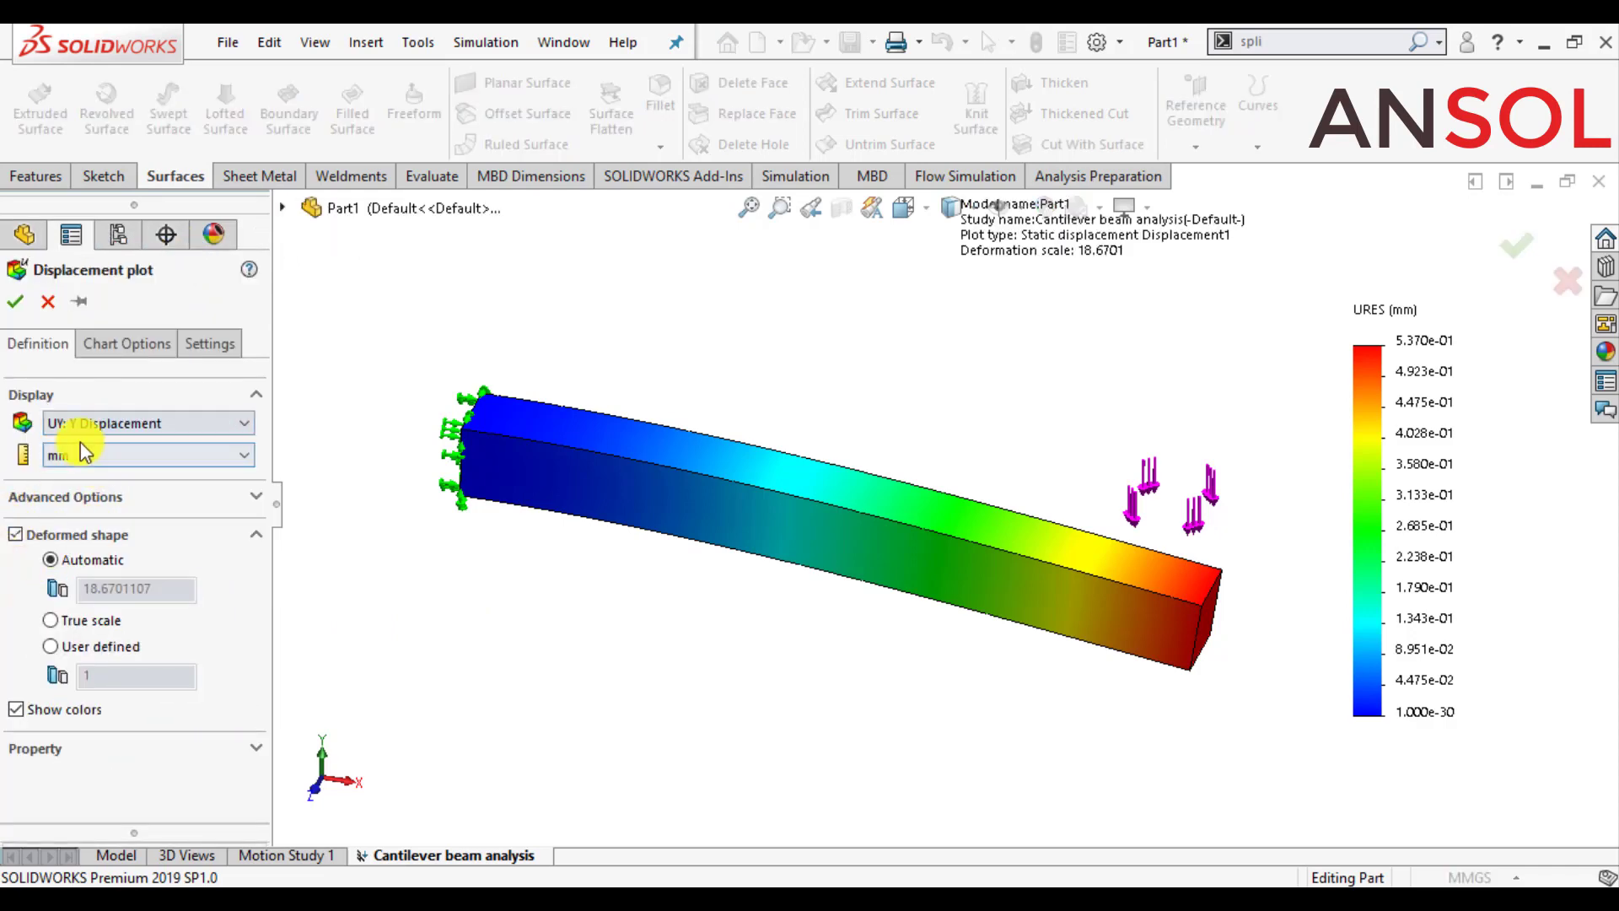
left_click(17, 304)
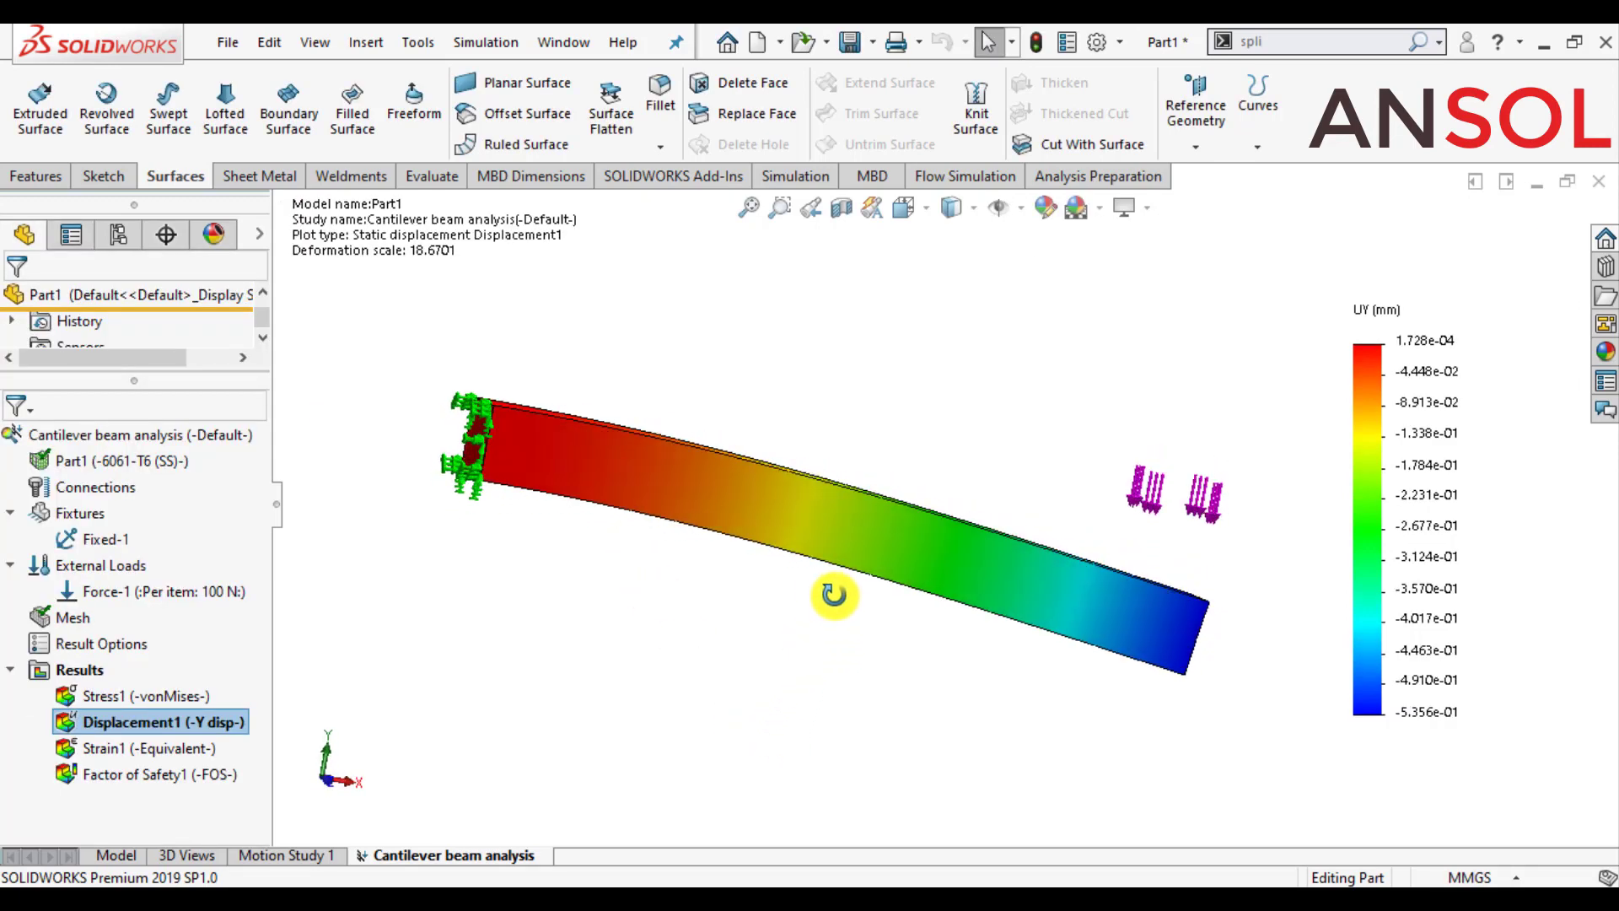
middle_click_drag(777, 640, 774, 700)
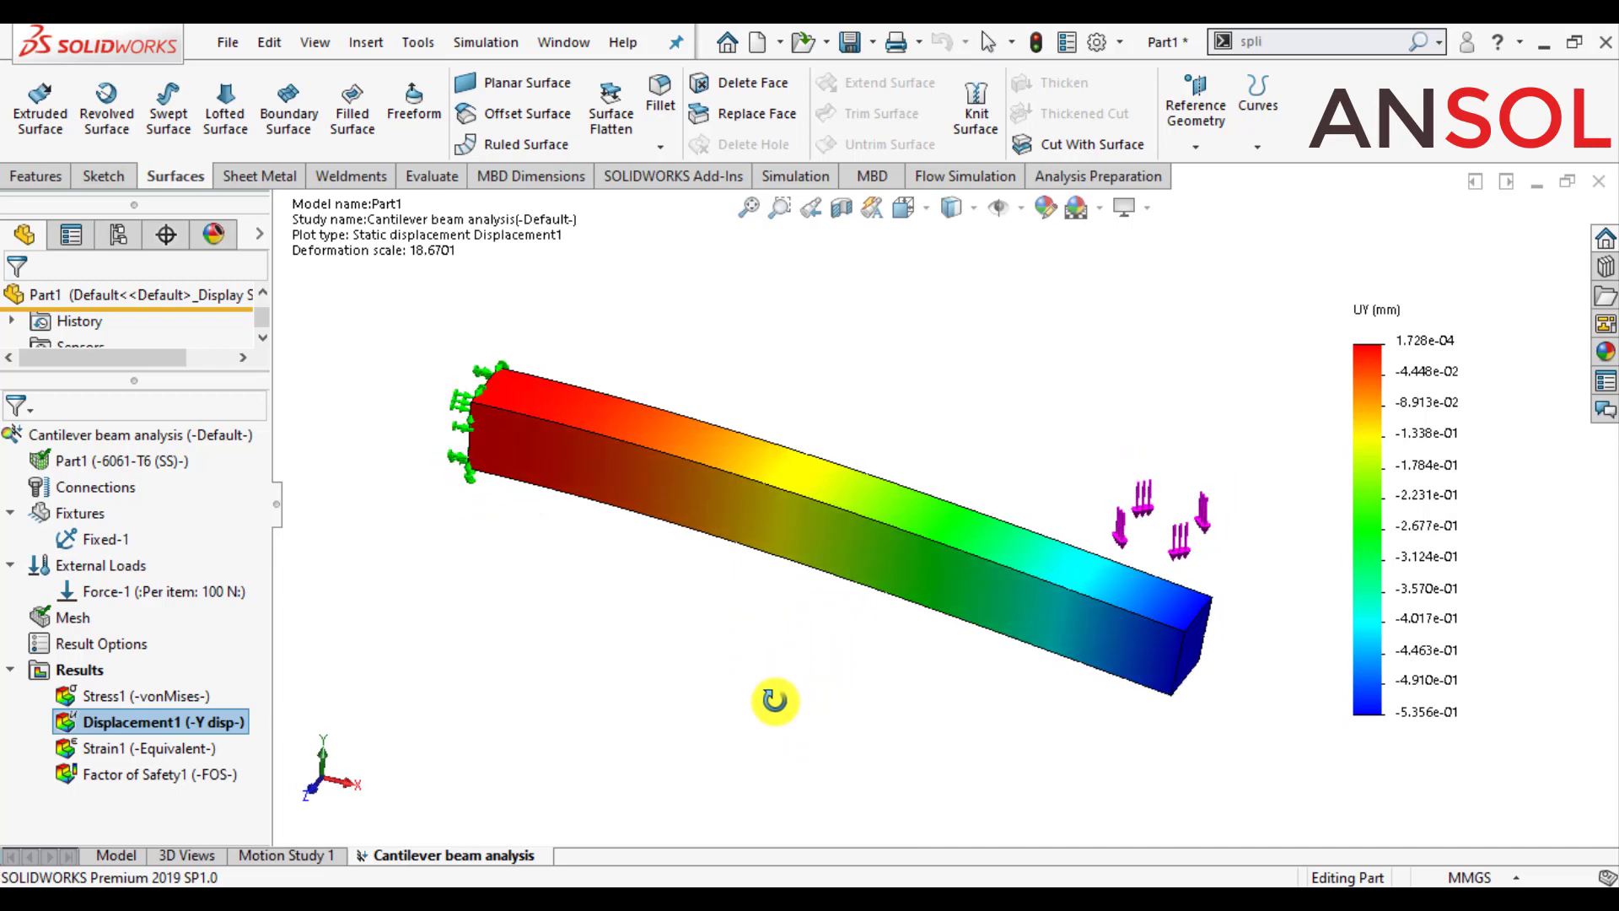
key("Escape")
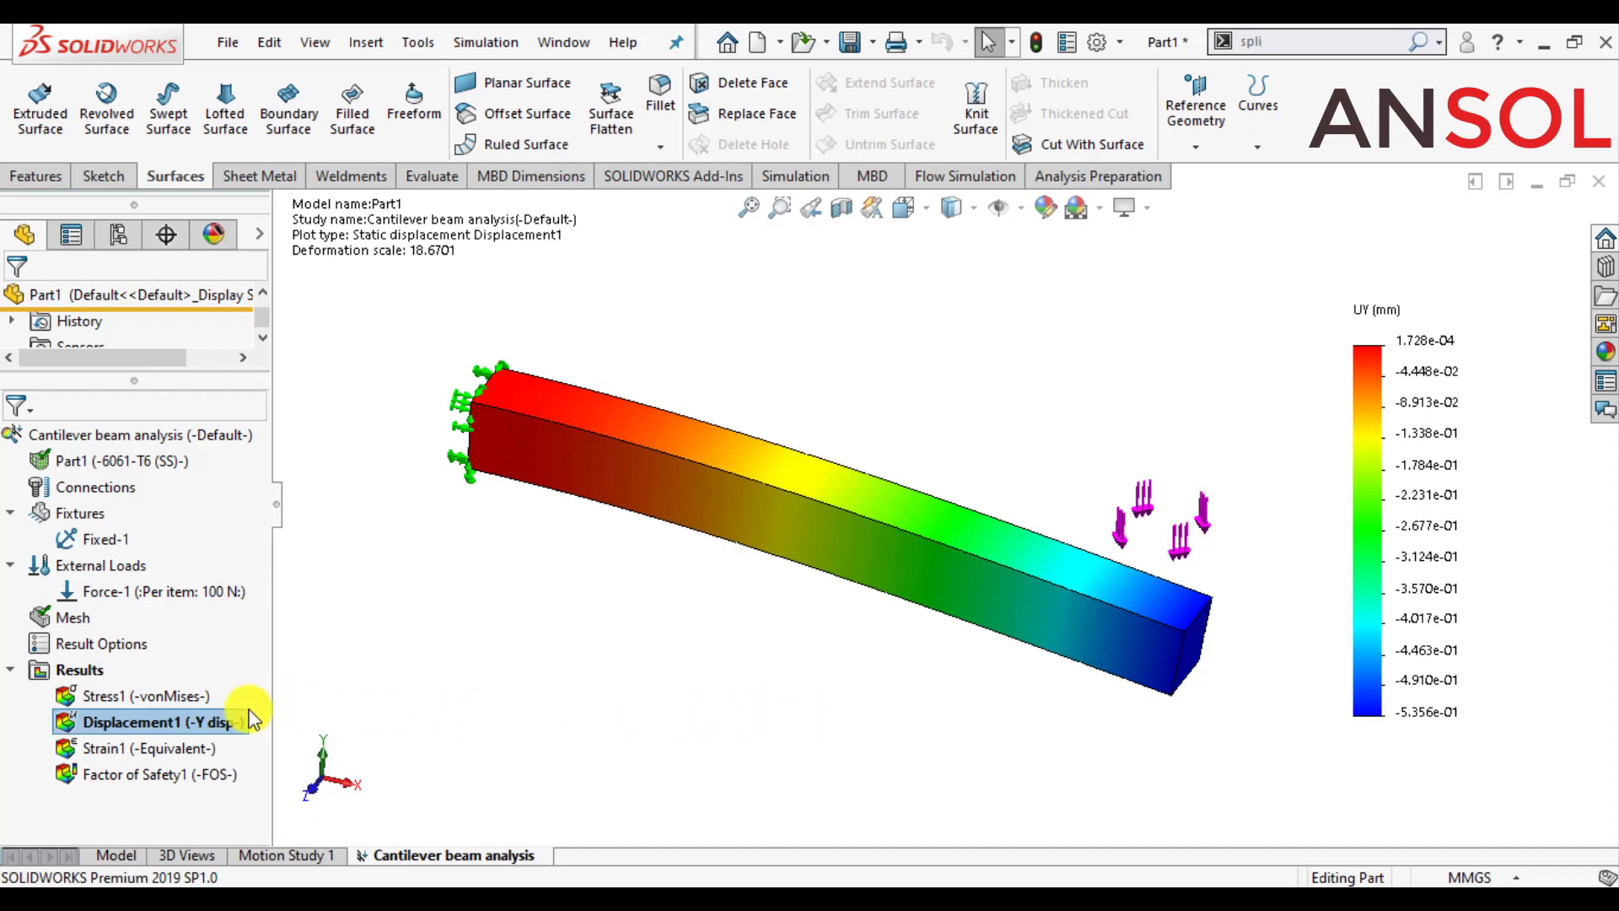
Probe Displacement1 along a long beam edge and plot the UY curve, reaching about -0.54 mm
right_click(113, 729)
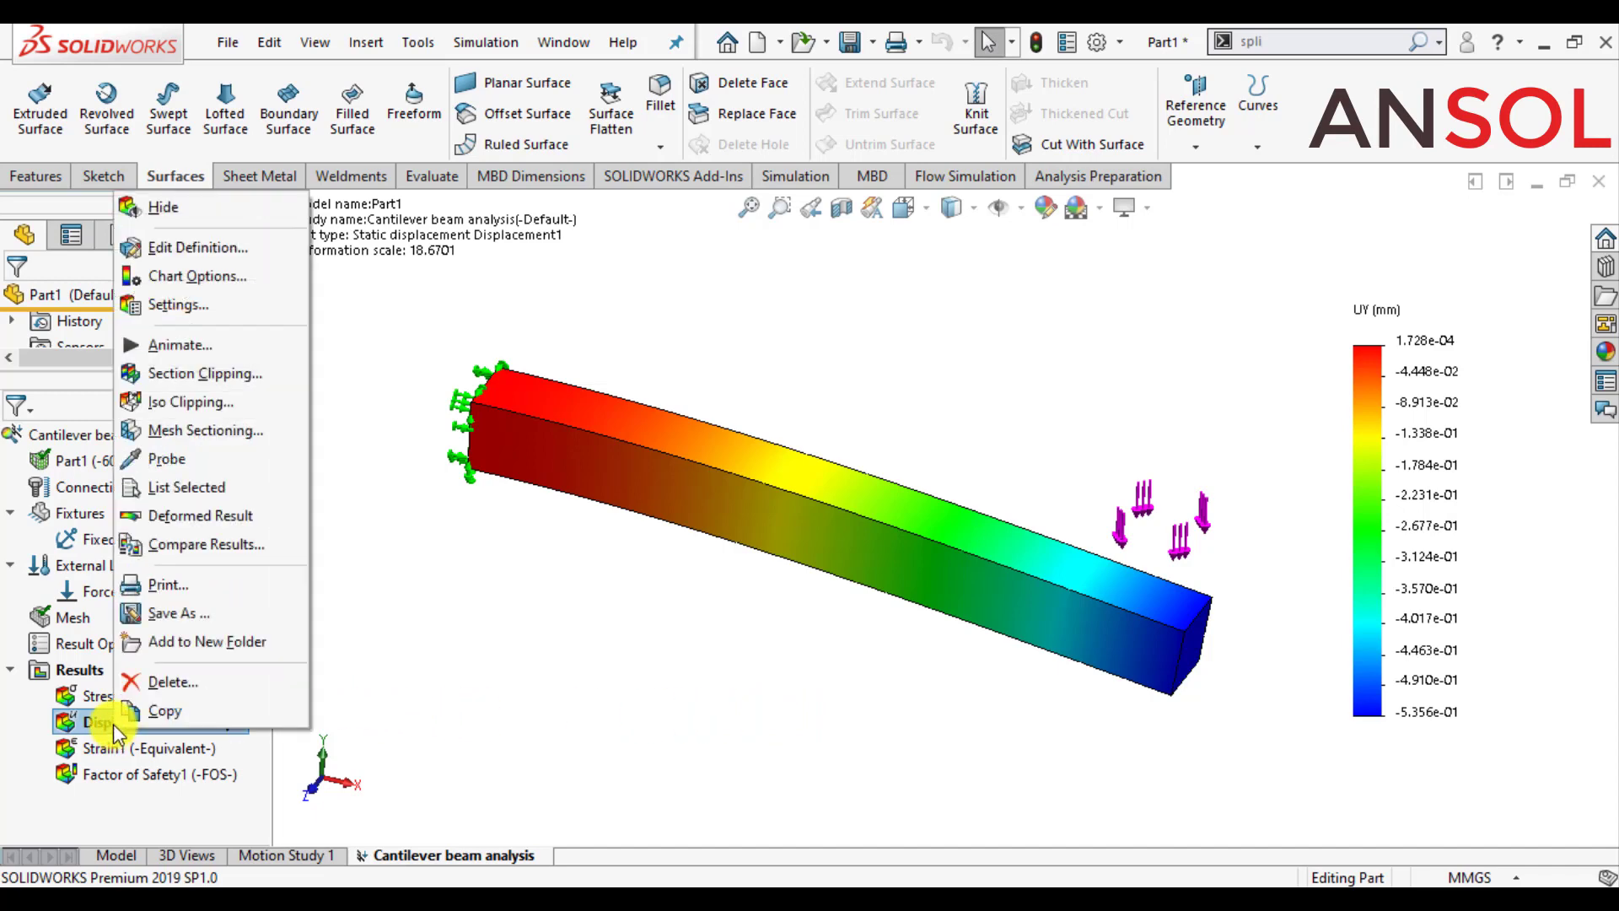
left_click(173, 462)
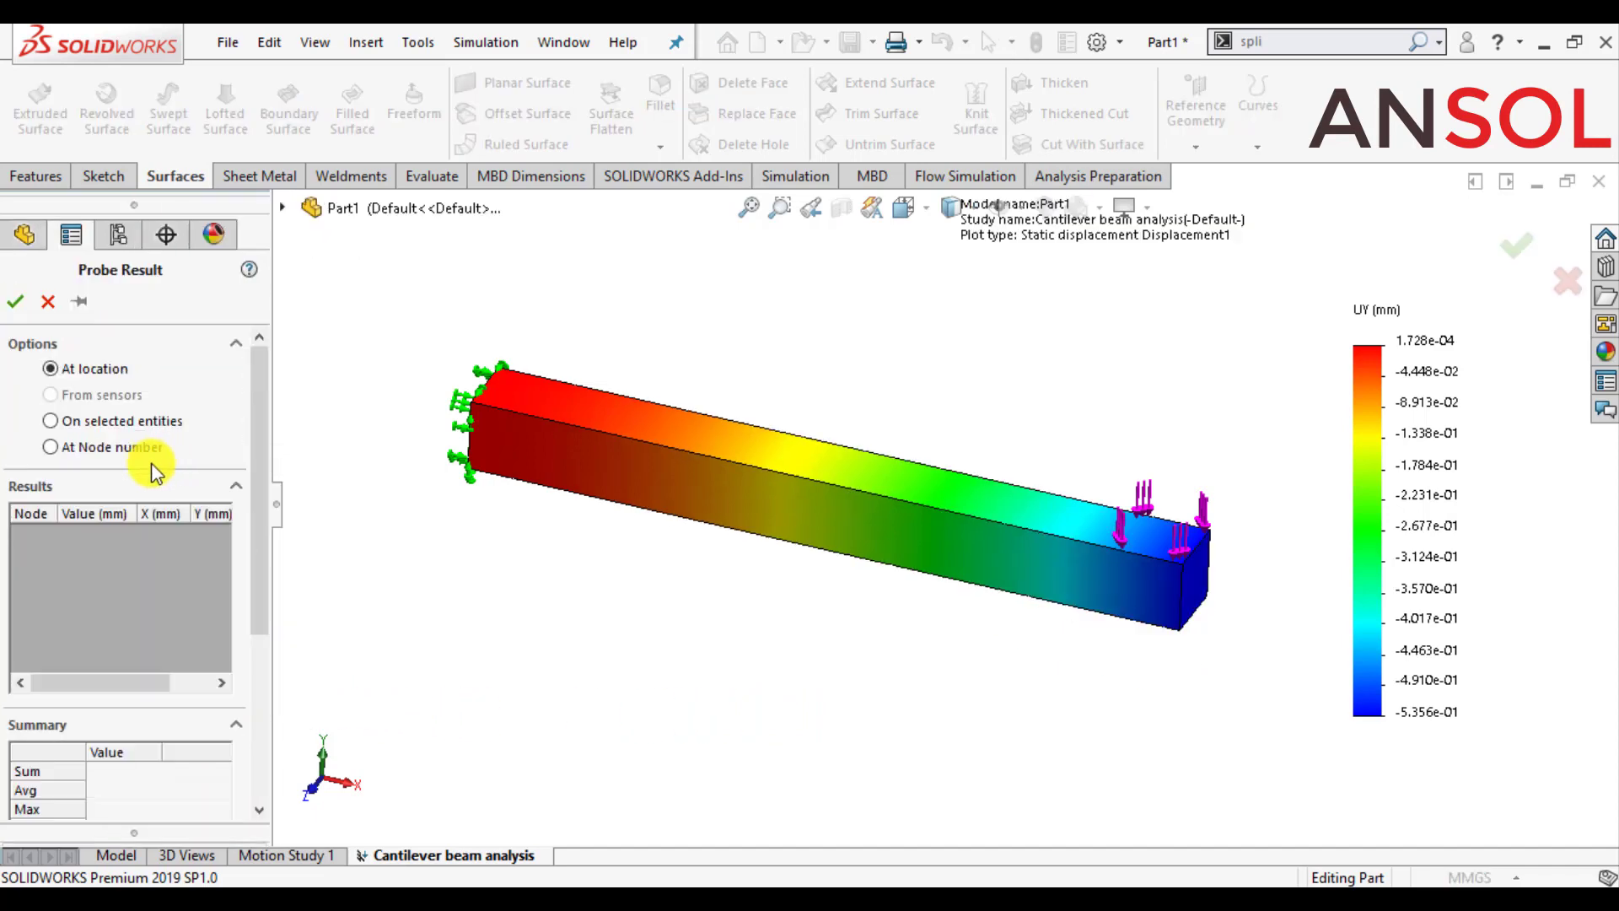
left_click(49, 420)
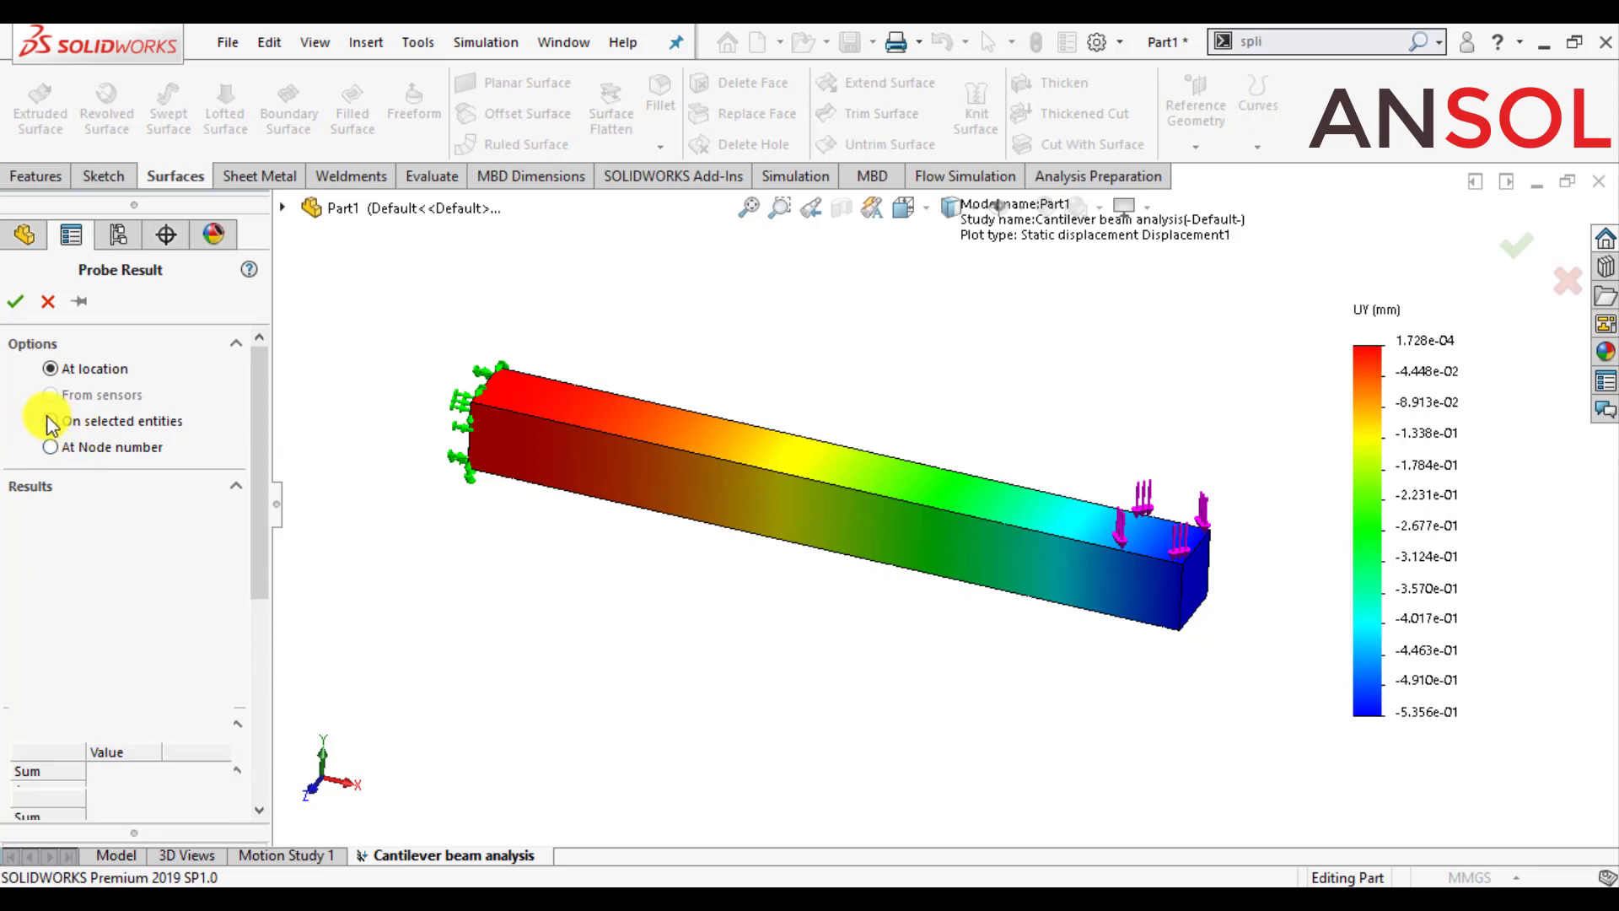
left_click(671, 483)
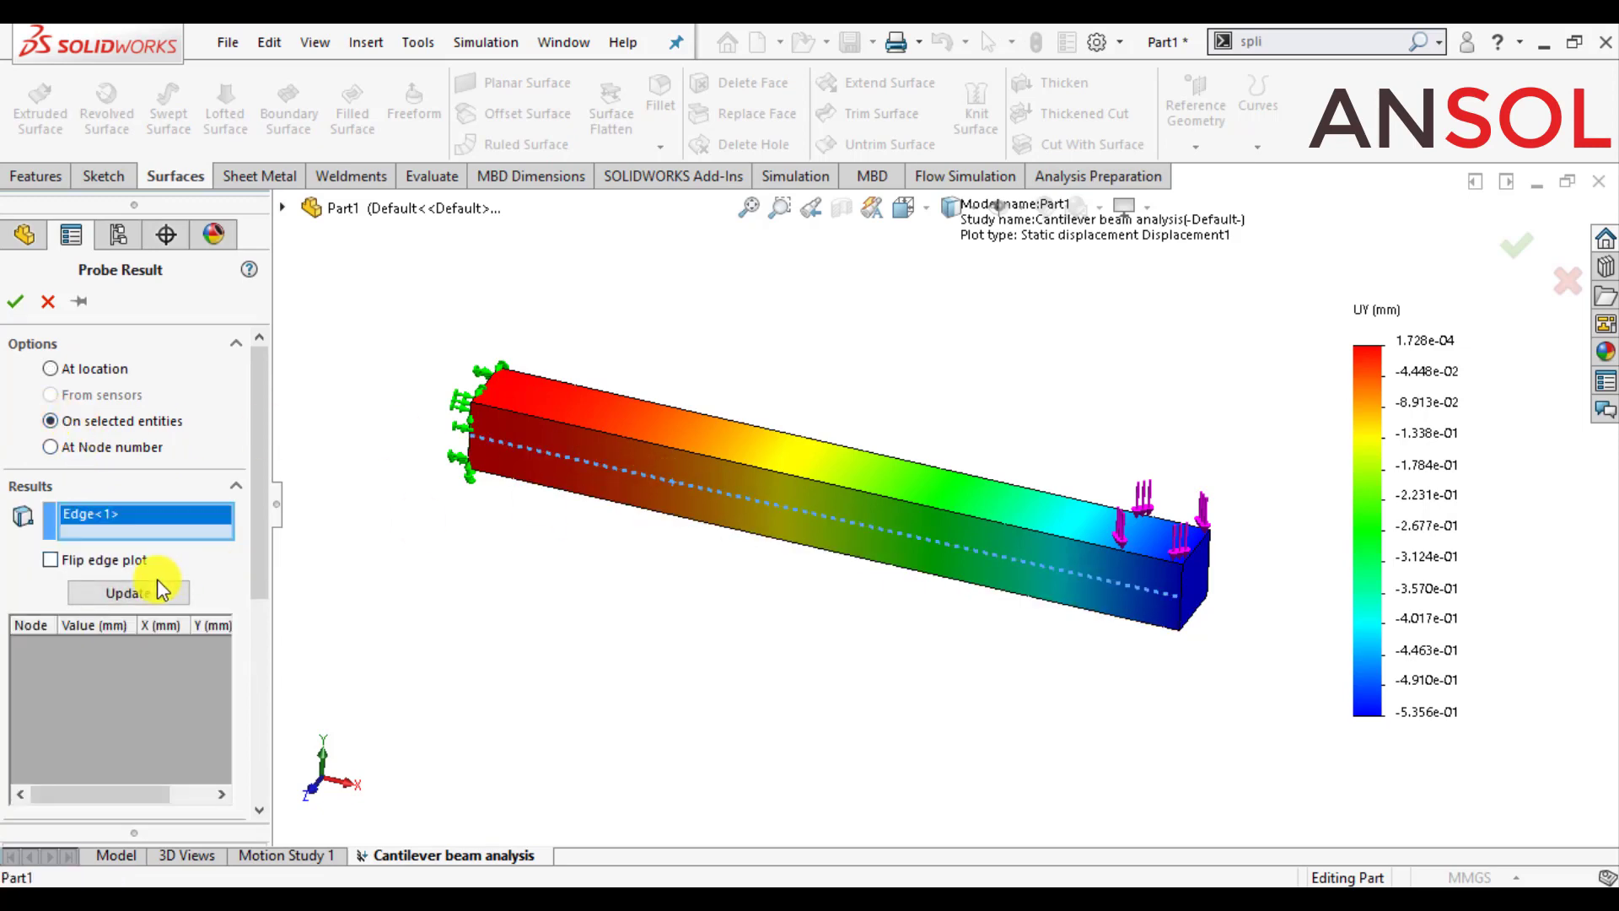
left_click(127, 592)
left_click_drag(253, 563, 245, 755)
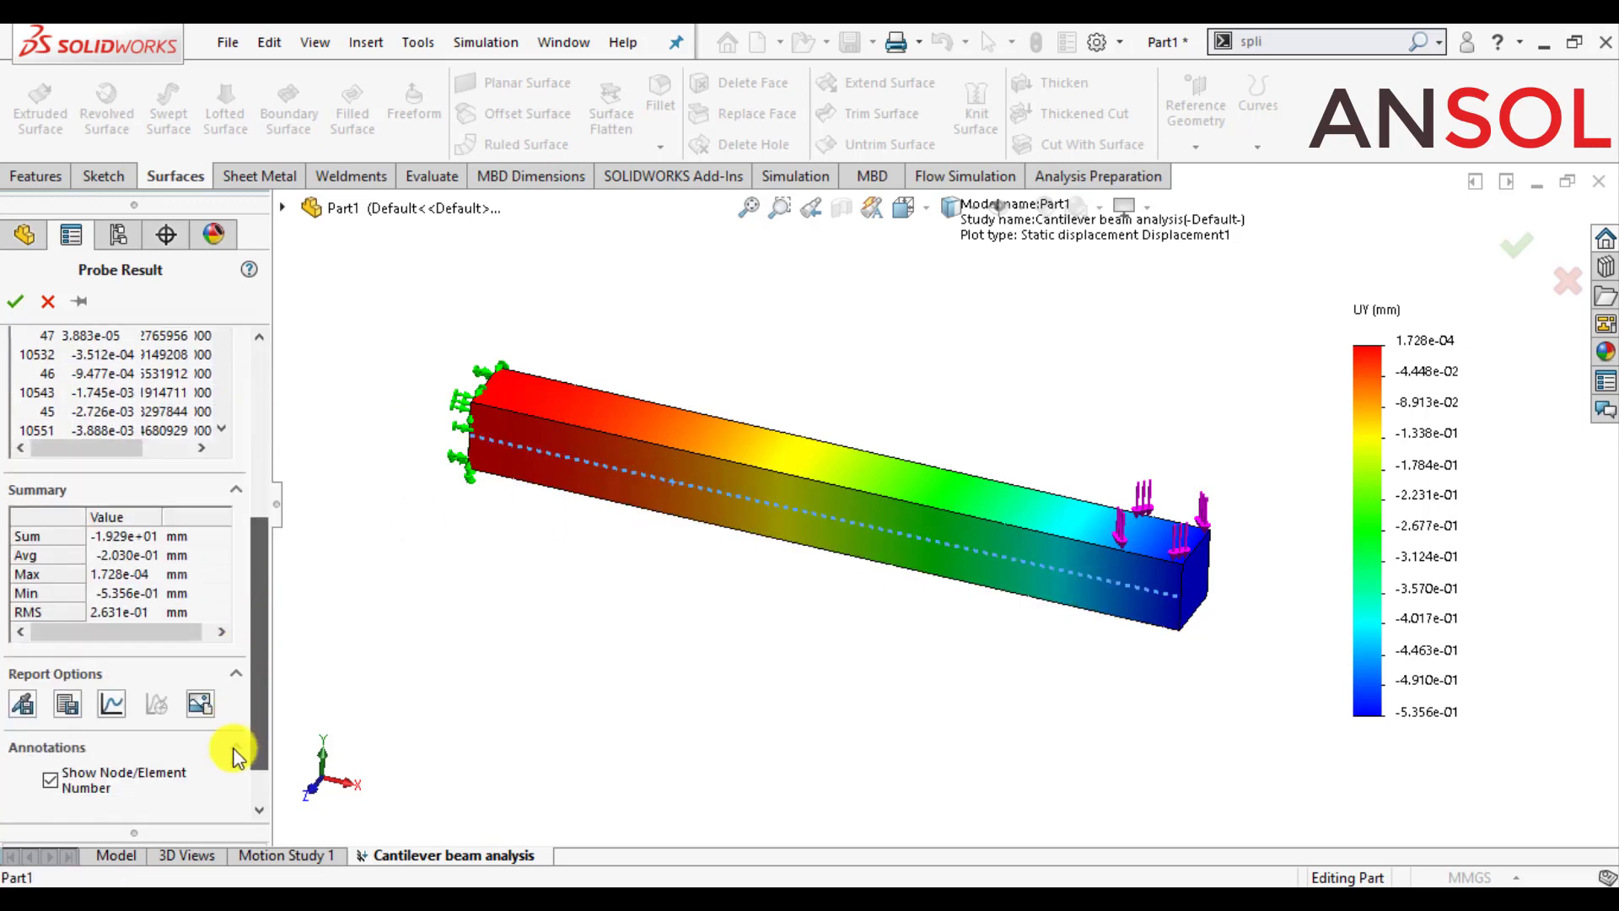
left_click(112, 658)
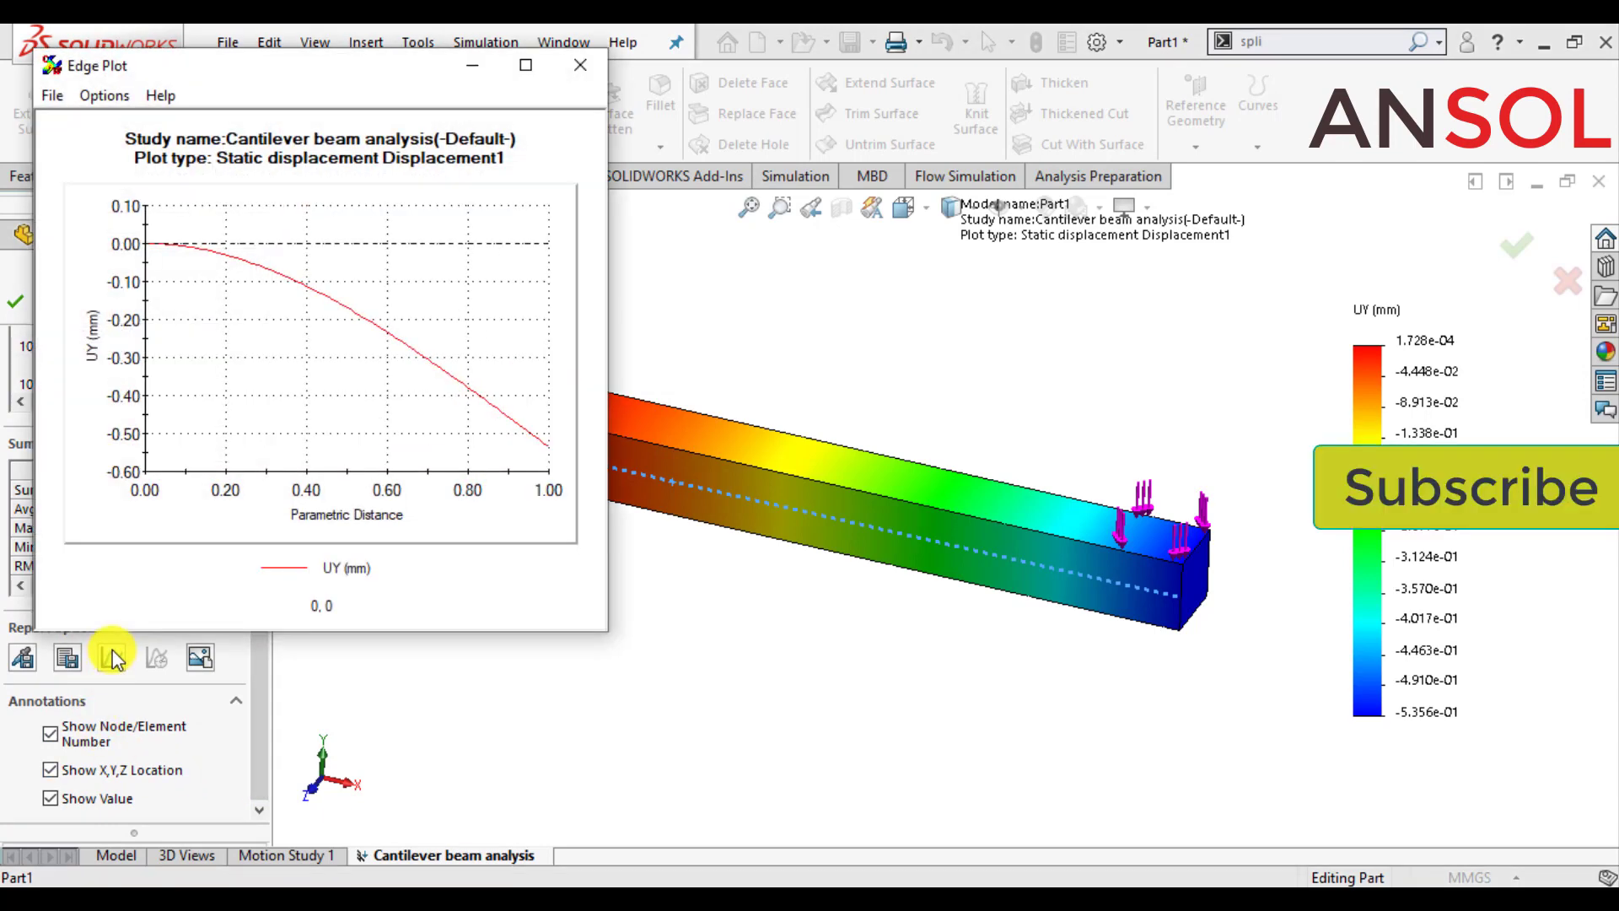